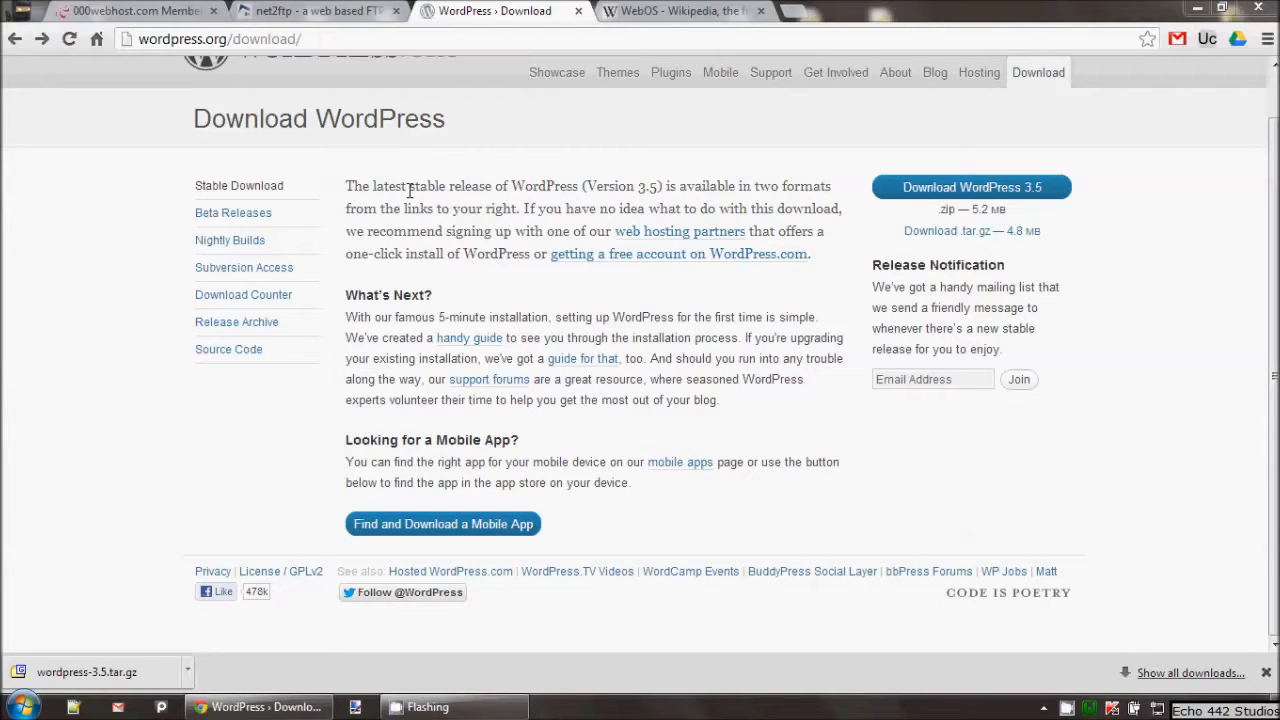
Check the WordPress .zip download's 5.2 MB size on the WordPress download page.
{"action": "left_click", "coordinate": [305, 11]}
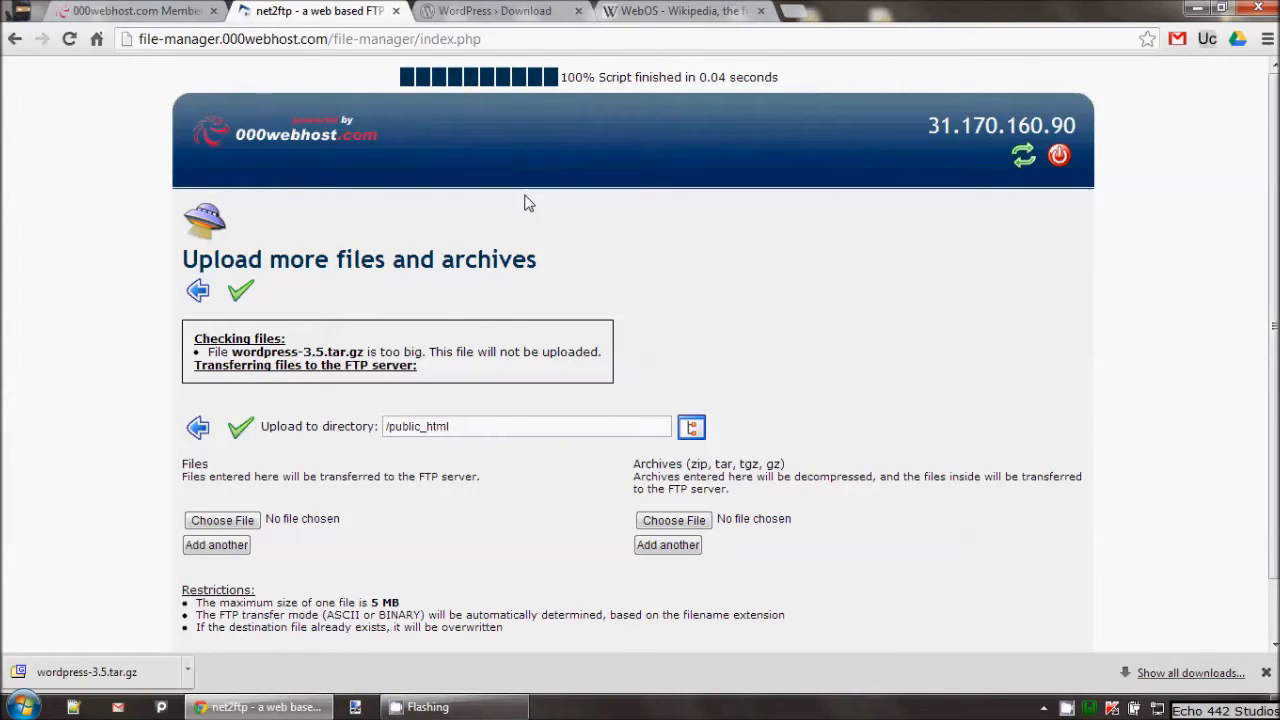
{"action": "left_click", "coordinate": [675, 8]}
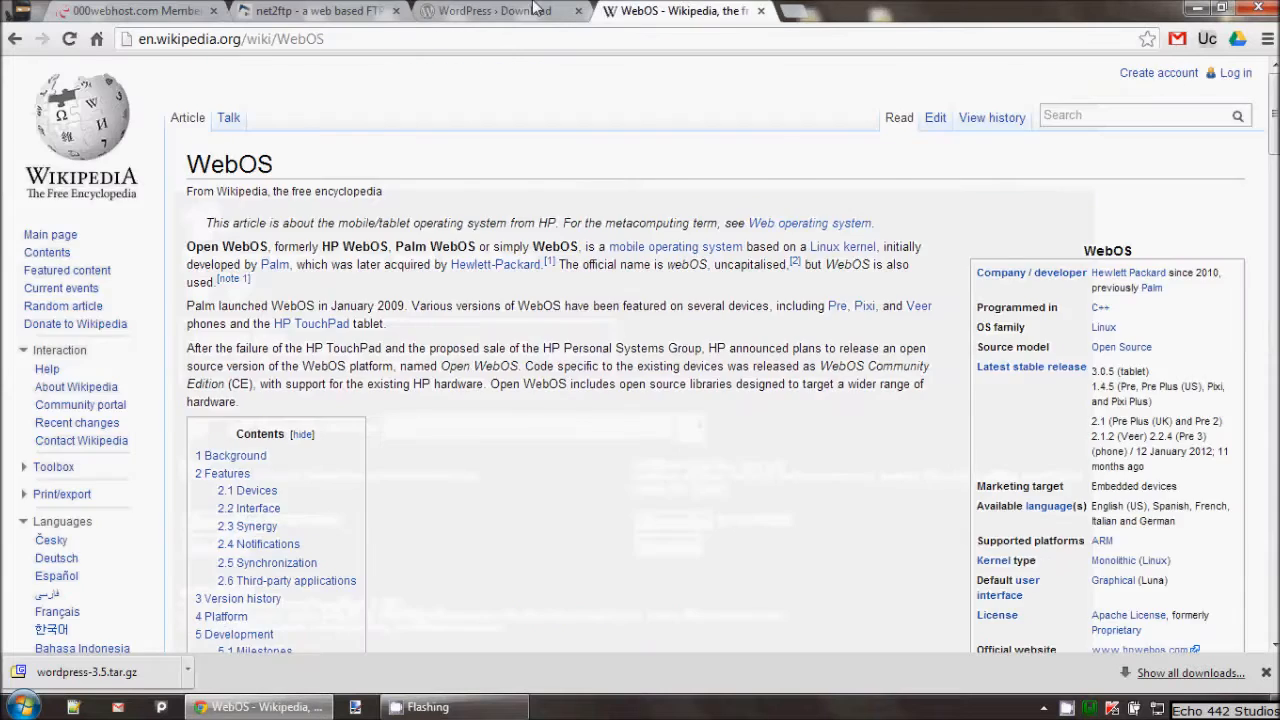
{"action": "left_click", "coordinate": [495, 11]}
{"action": "mouse_move", "coordinate": [937, 209]}
{"action": "left_mouse_down"}
{"action": "mouse_move", "coordinate": [1020, 207]}
{"action": "mouse_move", "coordinate": [928, 206]}
{"action": "left_mouse_up"}
{"action": "left_click", "coordinate": [1020, 208]}
{"action": "left_click", "coordinate": [929, 207]}
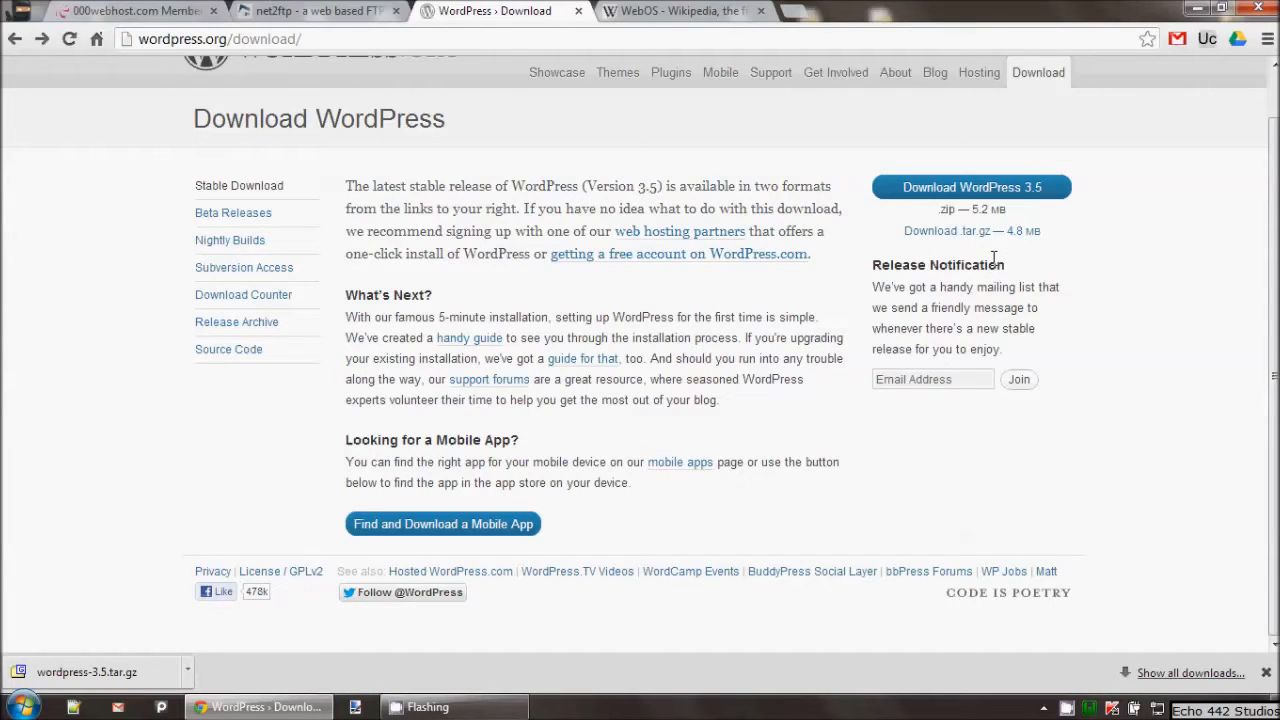
Return to the net2ftp 'file too big' upload page, then minimize the browser to the desktop.
{"action": "left_click", "coordinate": [289, 12]}
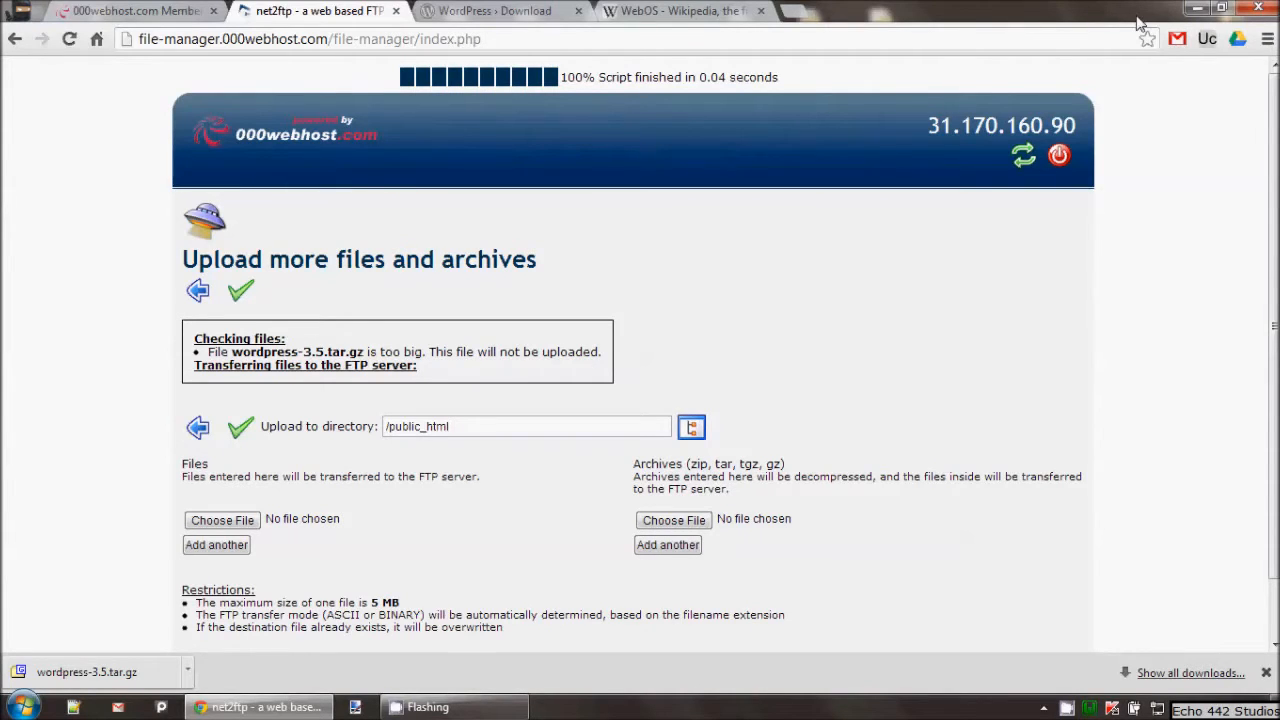
{"action": "left_click", "coordinate": [1197, 8]}
Launch FileZilla from the Start menu search.
{"action": "key", "text": "super"}
{"action": "type", "text": "file"}
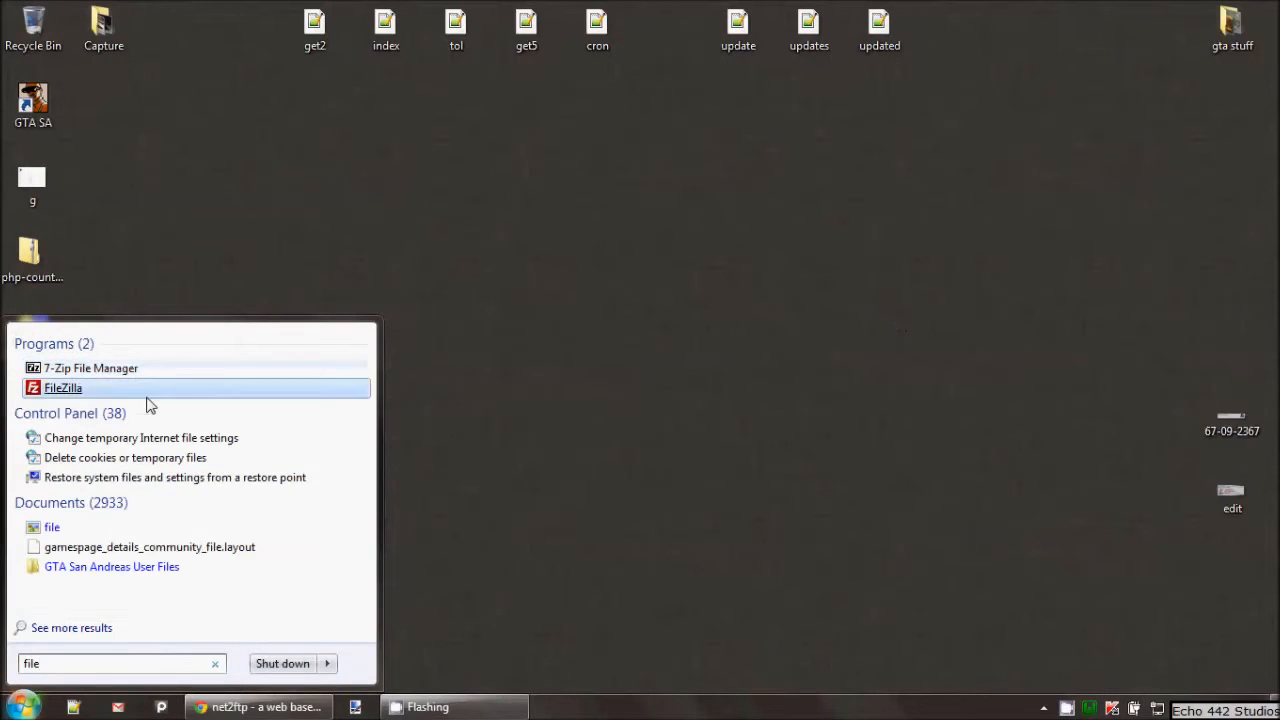
{"action": "left_click", "coordinate": [119, 390]}
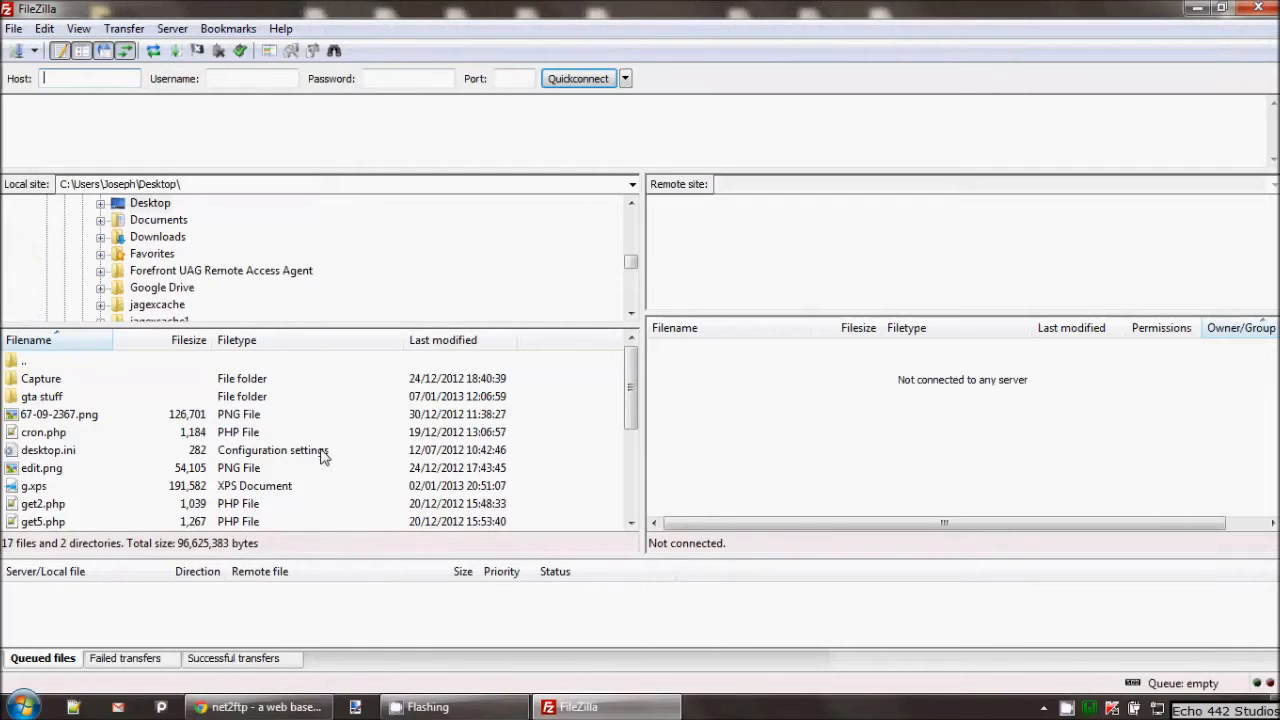
Copy server IP 31.170.160.90 from net2ftp into FileZilla's Host field and enter the password.
{"action": "left_click", "coordinate": [260, 707]}
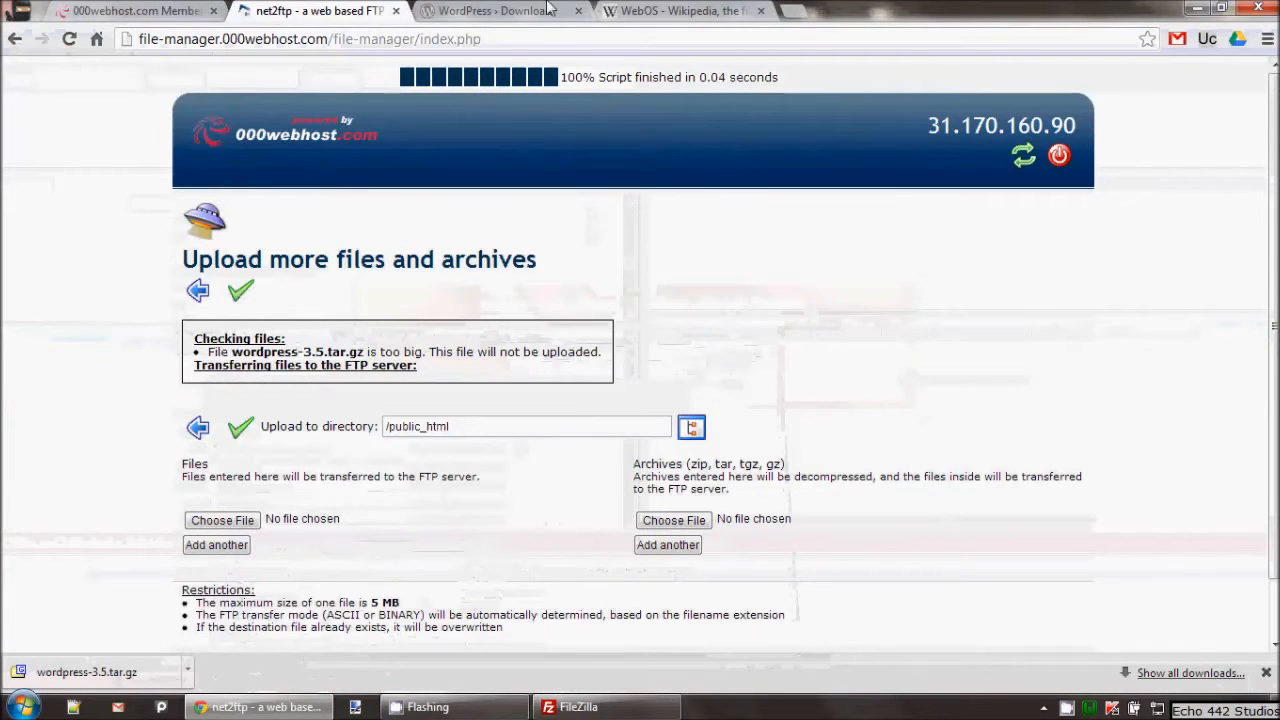
{"action": "mouse_move", "coordinate": [931, 126]}
{"action": "left_mouse_down"}
{"action": "mouse_move", "coordinate": [1078, 137]}
{"action": "mouse_move", "coordinate": [928, 127]}
{"action": "left_mouse_up"}
{"action": "right_click", "coordinate": [951, 129]}
{"action": "left_click", "coordinate": [986, 140]}
{"action": "left_click", "coordinate": [578, 707]}
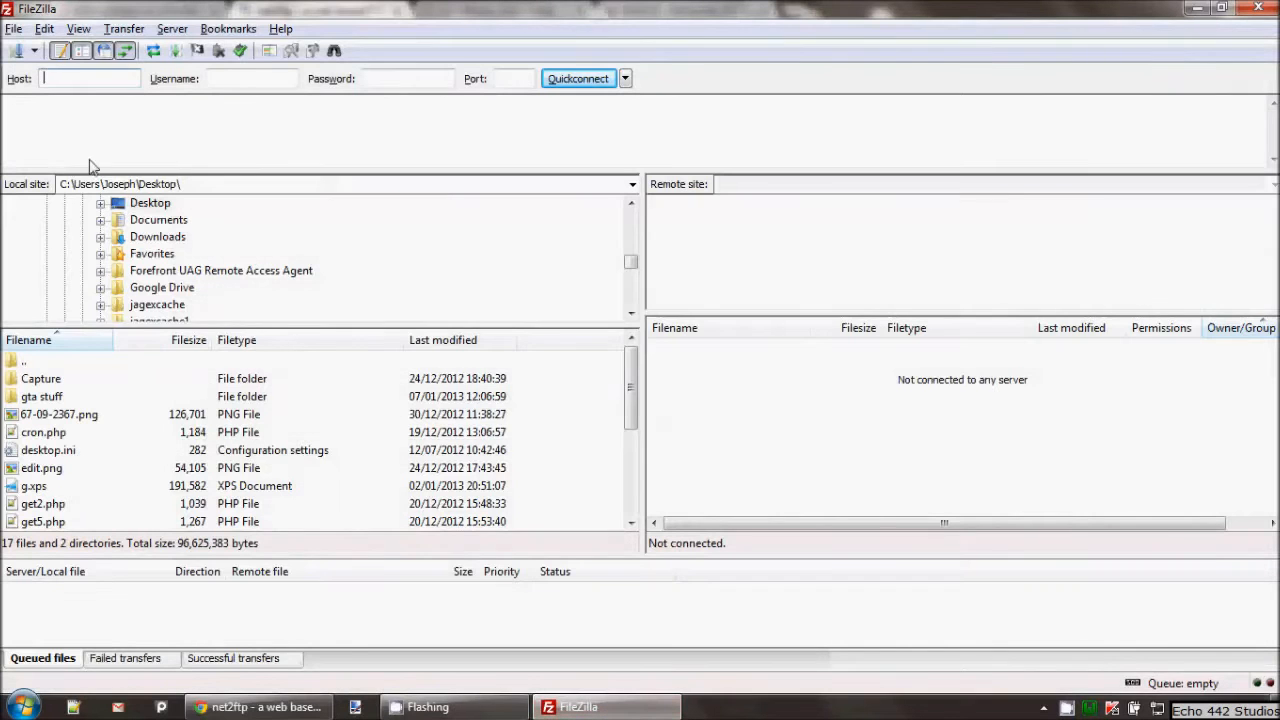
{"action": "left_click", "coordinate": [90, 77]}
{"action": "key", "text": "ctrl+v"}
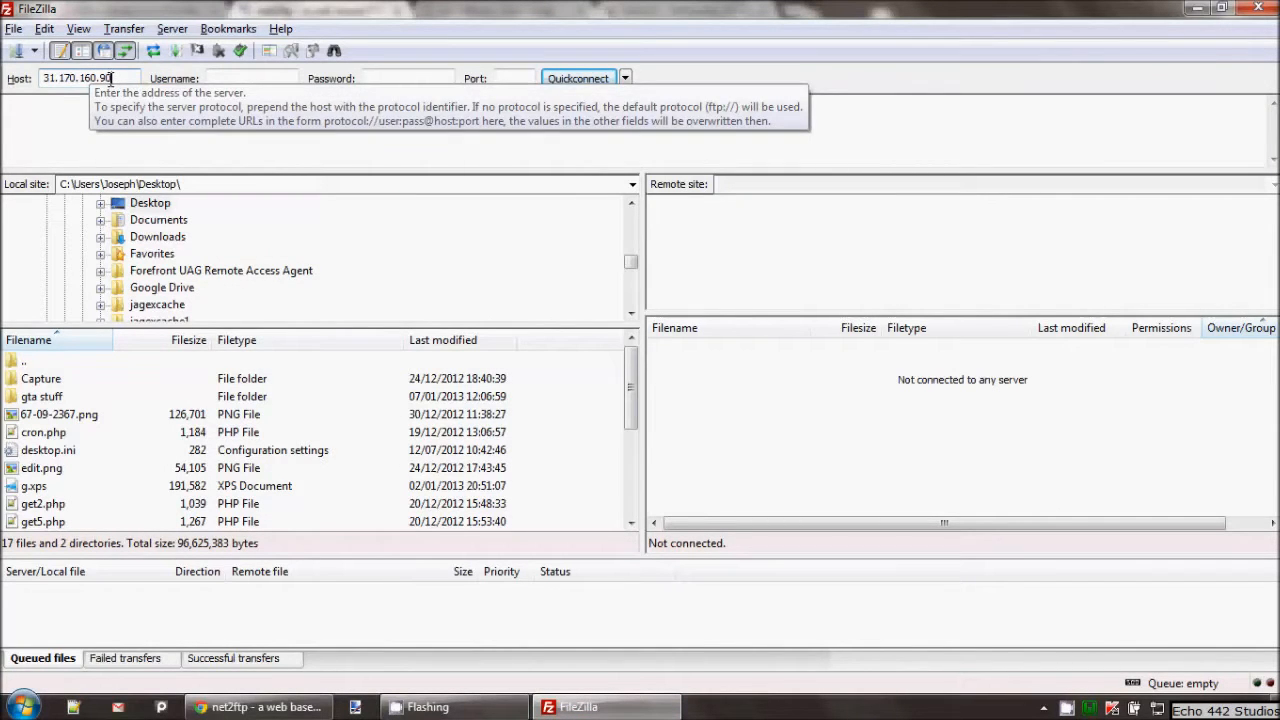
{"action": "left_click", "coordinate": [211, 78]}
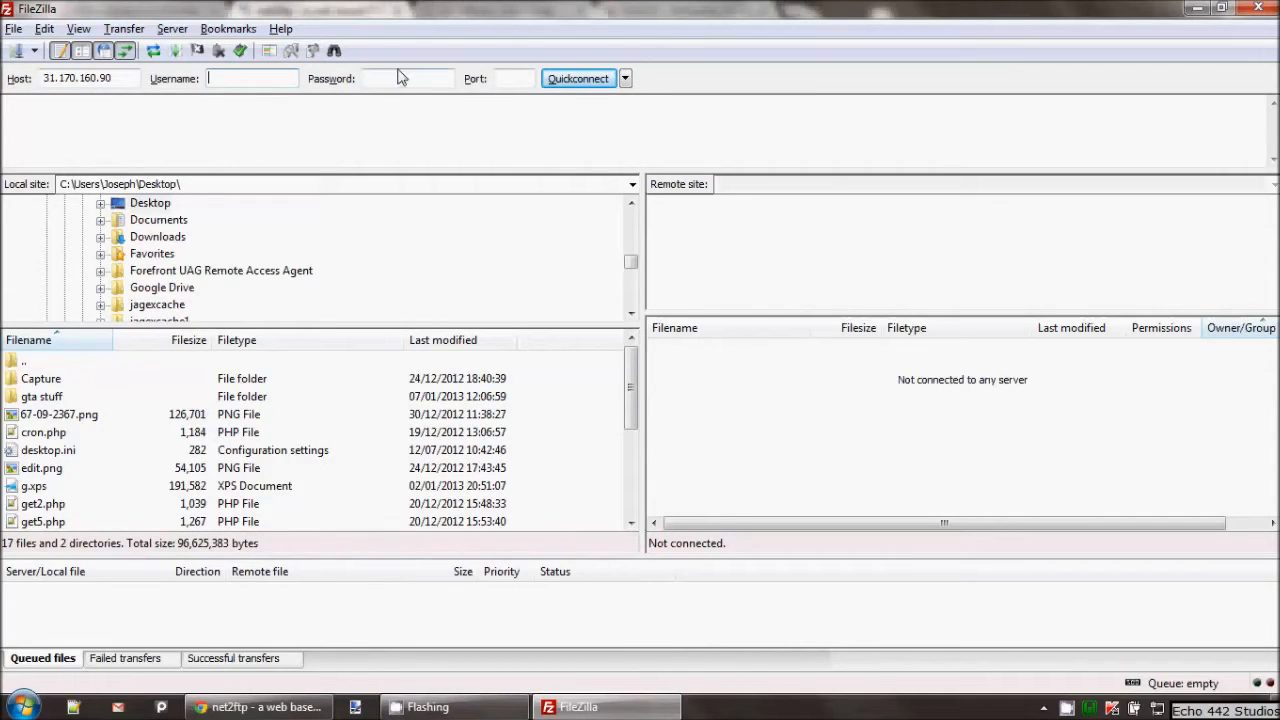
{"action": "type", "text": "••"}
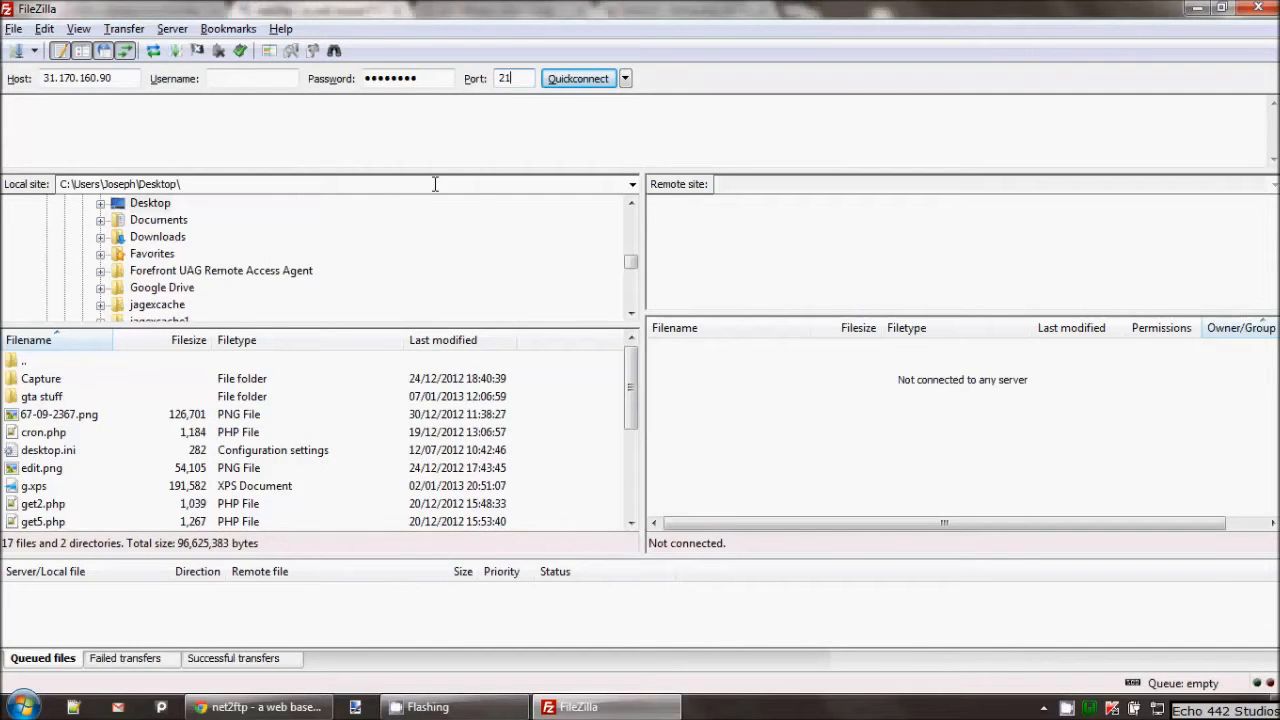
Copy the account username from the 000webhost members panel into FileZilla's Username field.
{"action": "key", "text": "alt+Tab"}
{"action": "key", "text": "ctrl+Tab"}
{"action": "key", "text": "ctrl+shift+Tab"}
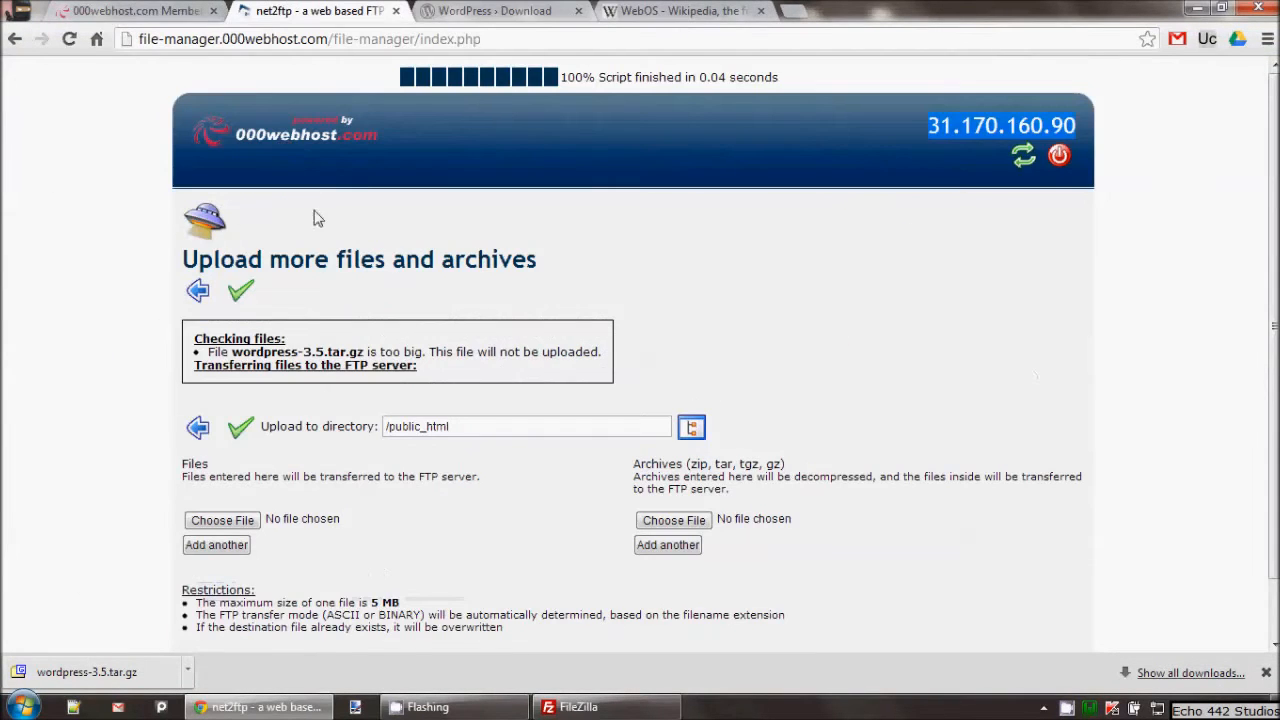
{"action": "key", "text": "ctrl+shift+Tab"}
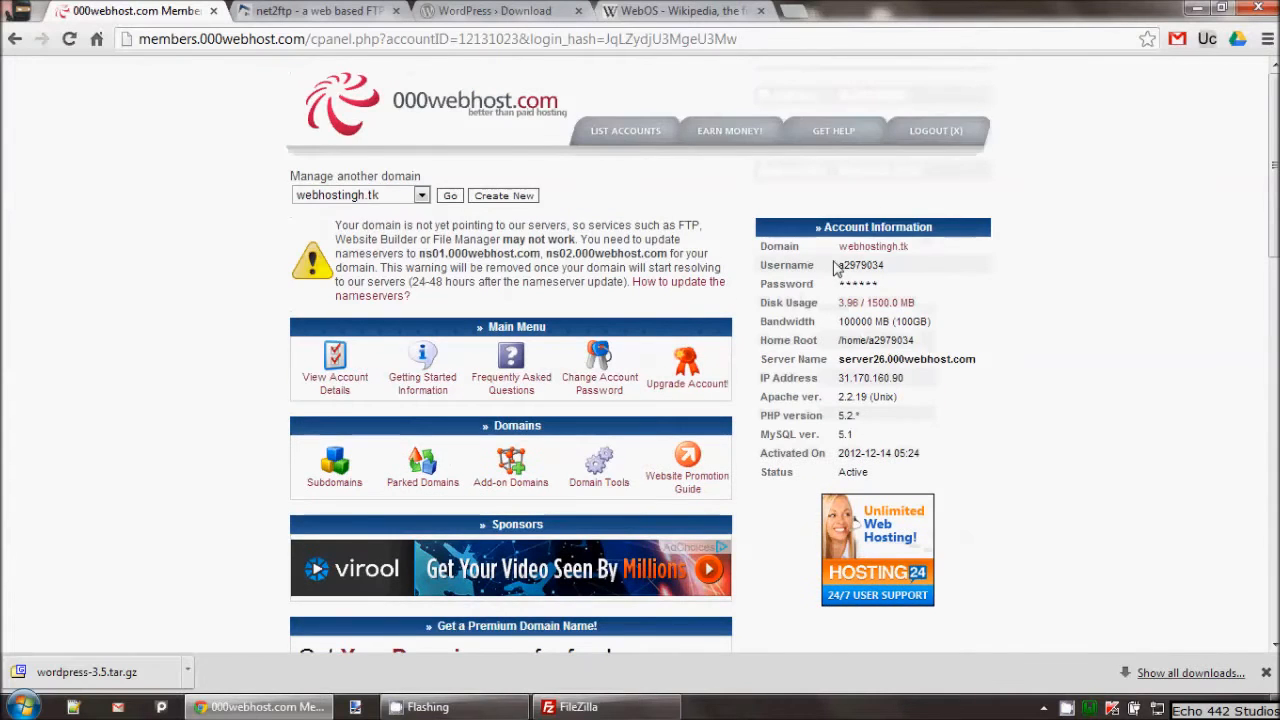
{"action": "double_click", "coordinate": [860, 266]}
{"action": "right_click", "coordinate": [903, 268]}
{"action": "left_click", "coordinate": [905, 277]}
{"action": "key", "text": "alt+Tab"}
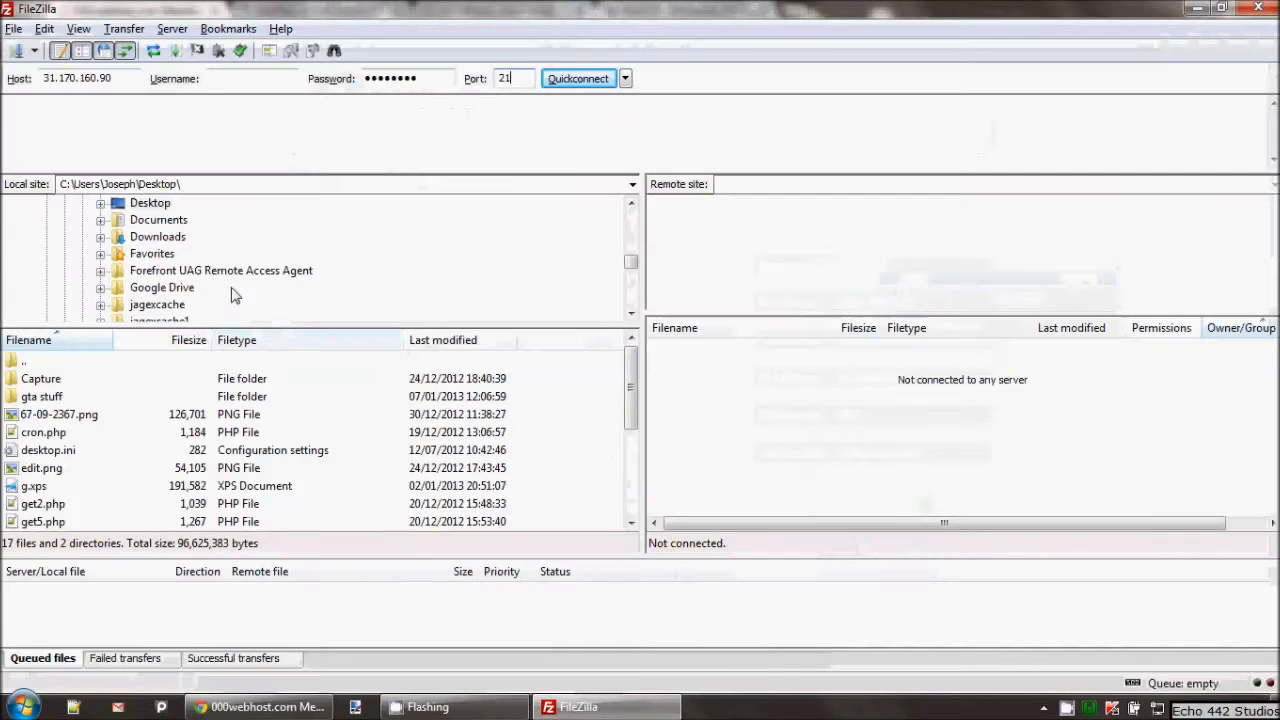
{"action": "left_click", "coordinate": [233, 80]}
{"action": "key", "text": "ctrl+v"}
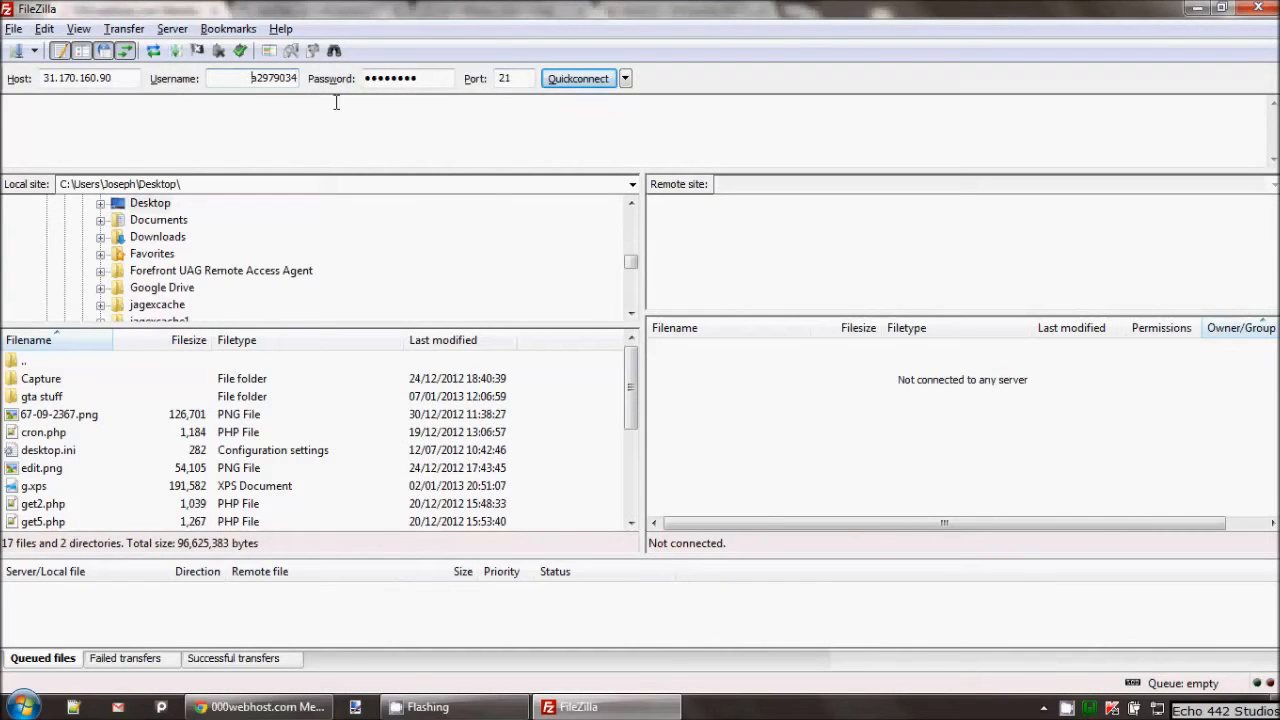
{"action": "key", "text": "Home"}
Quickconnect to the server and confirm the remote listing shows public_html.
{"action": "left_click", "coordinate": [565, 85]}
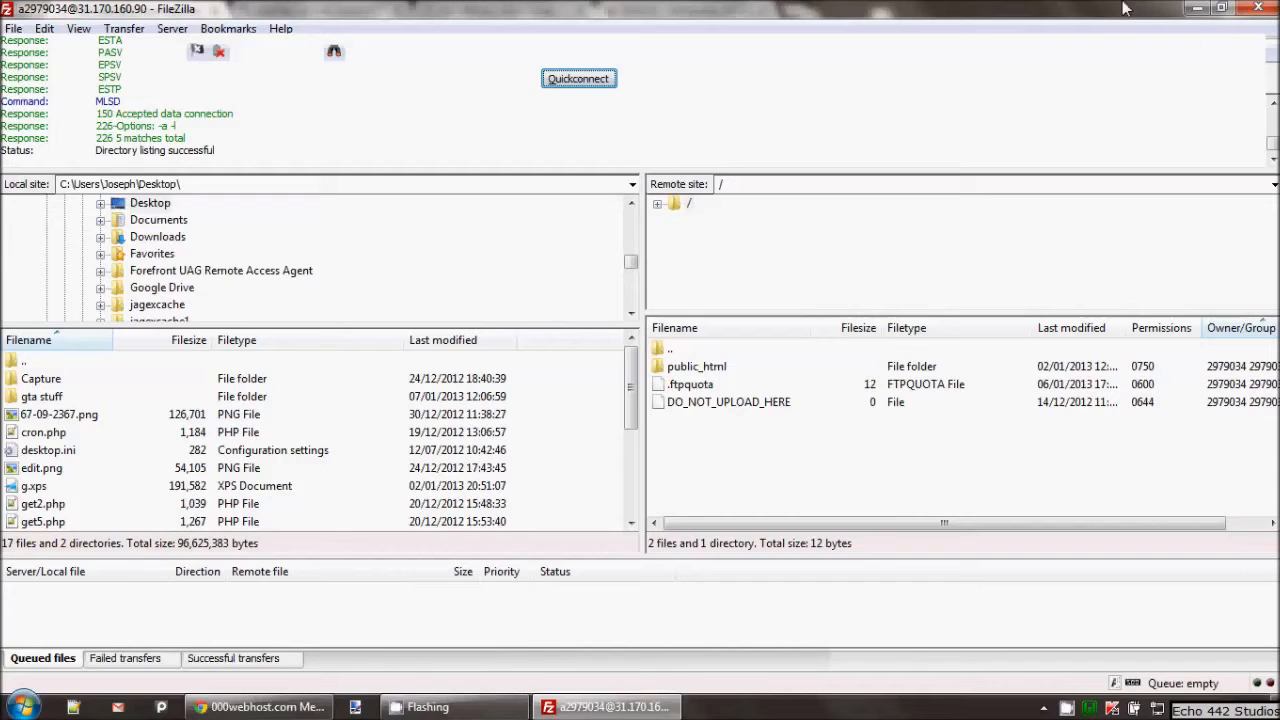
{"action": "left_click", "coordinate": [1196, 8]}
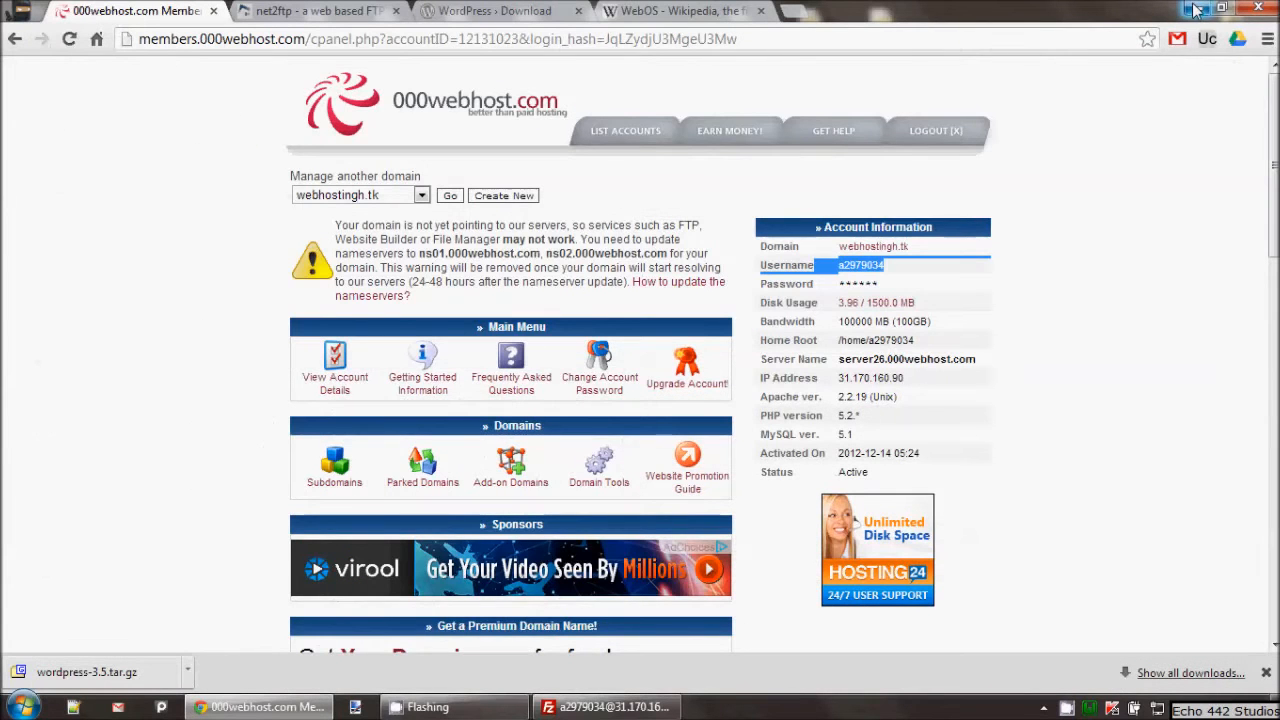
{"action": "left_click", "coordinate": [607, 707]}
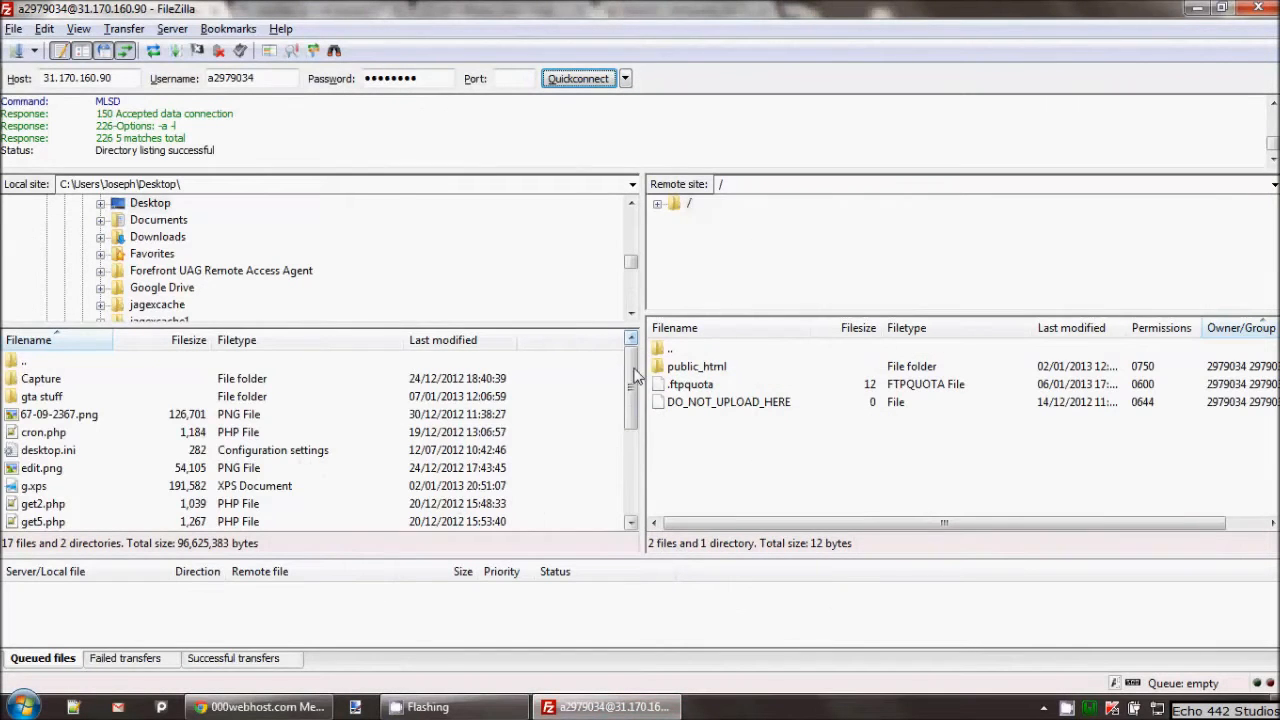
{"action": "left_click_drag", "start_coordinate": [631, 385], "coordinate": [631, 475]}
{"action": "left_click", "coordinate": [53, 437]}
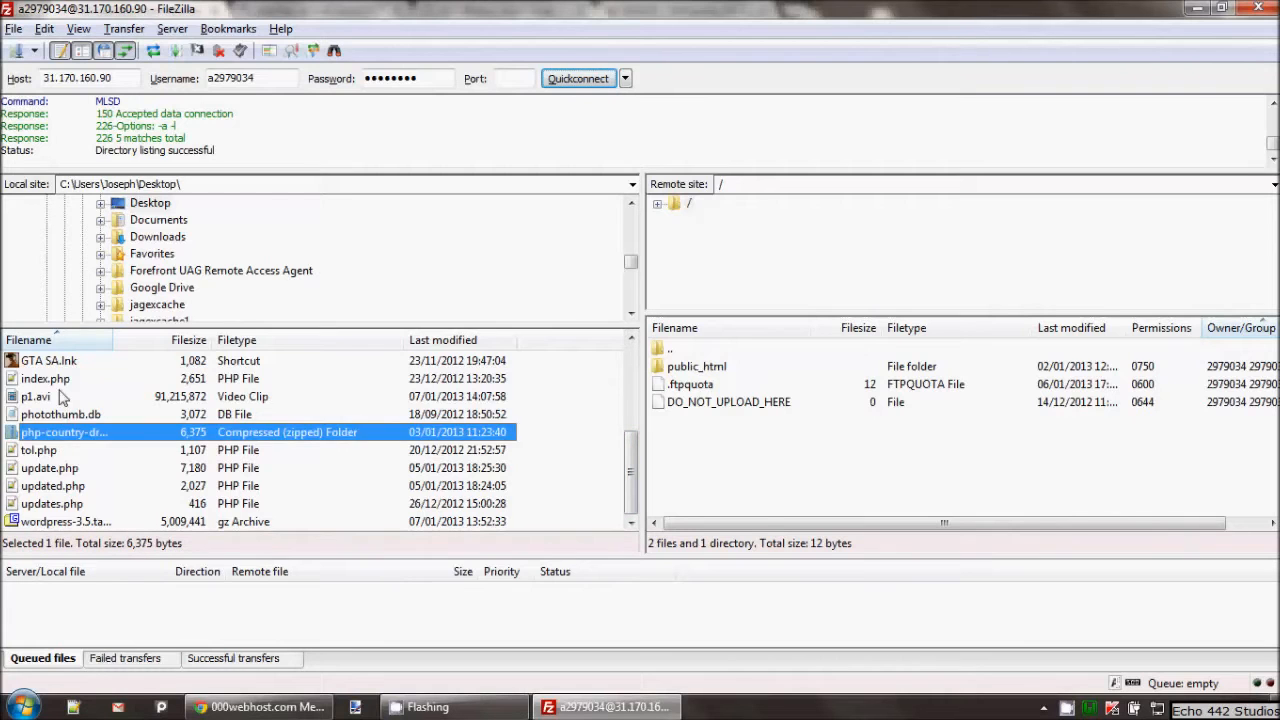
{"action": "left_click", "coordinate": [58, 382]}
Minimize FileZilla and the browser, then move the wordpress archive to the desktop centre.
{"action": "left_click", "coordinate": [1197, 8]}
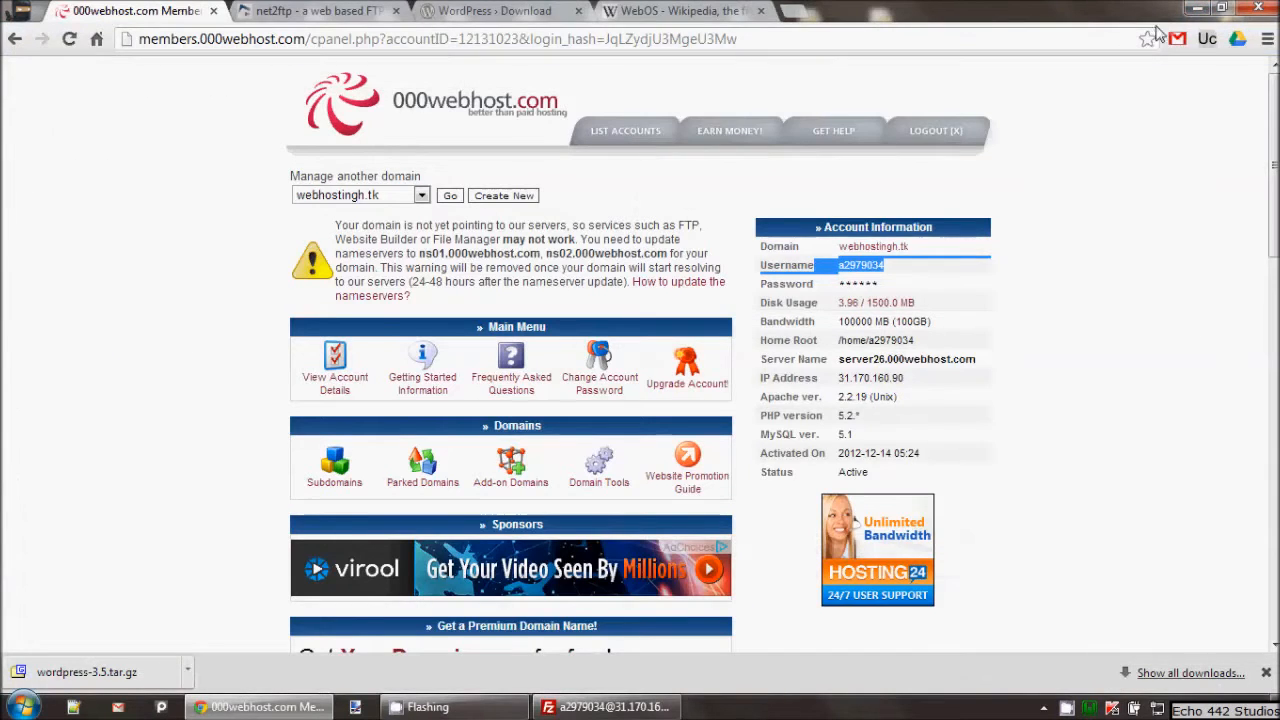
{"action": "left_click", "coordinate": [1187, 12]}
{"action": "left_click_drag", "start_coordinate": [30, 340], "coordinate": [460, 341]}
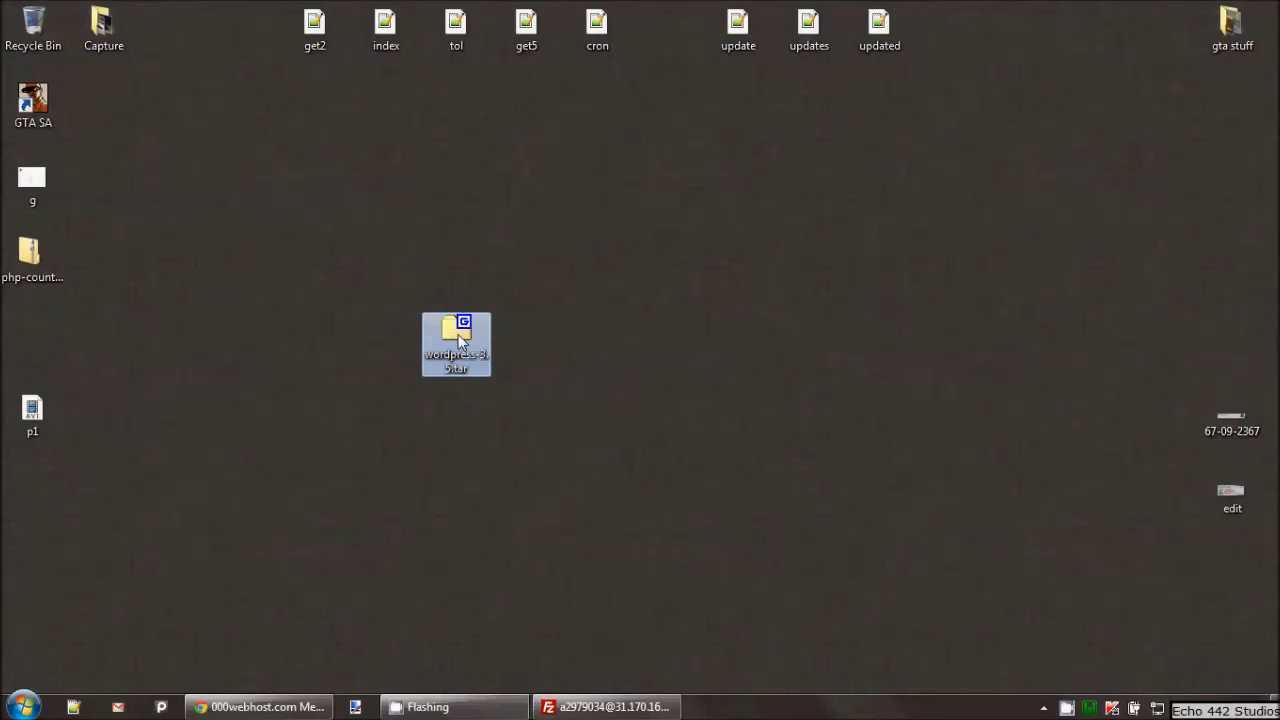
Extract the wordpress archive into its own folder with 7-Zip and open that folder.
{"action": "right_click", "coordinate": [462, 338]}
{"action": "mouse_move", "coordinate": [482, 338]}
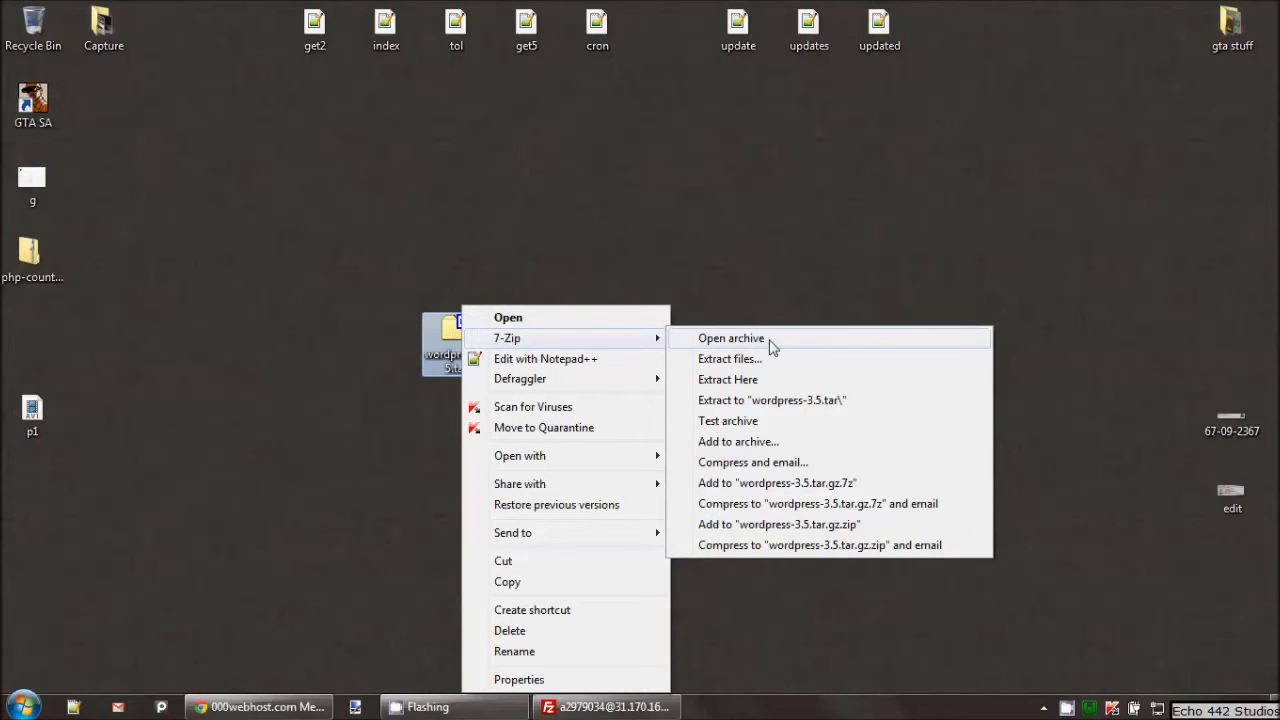
{"action": "left_click", "coordinate": [790, 401]}
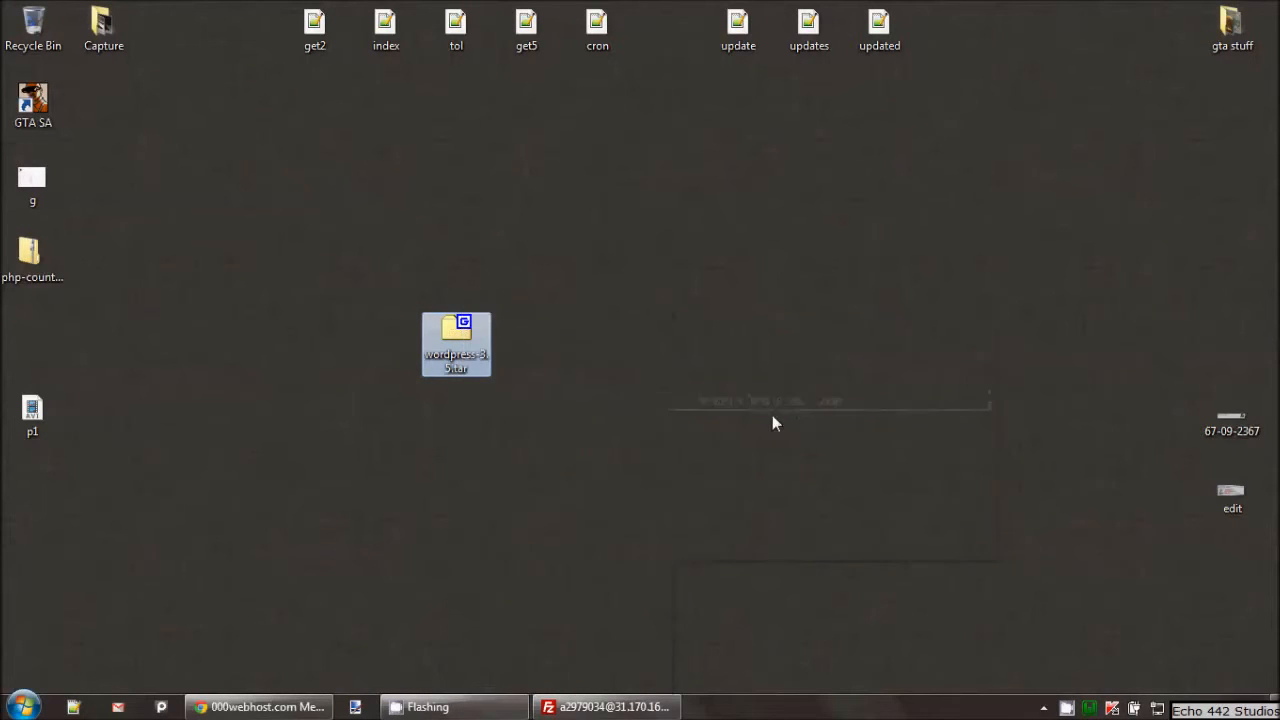
{"action": "left_click_drag", "start_coordinate": [37, 337], "coordinate": [532, 357]}
{"action": "double_click", "coordinate": [524, 340]}
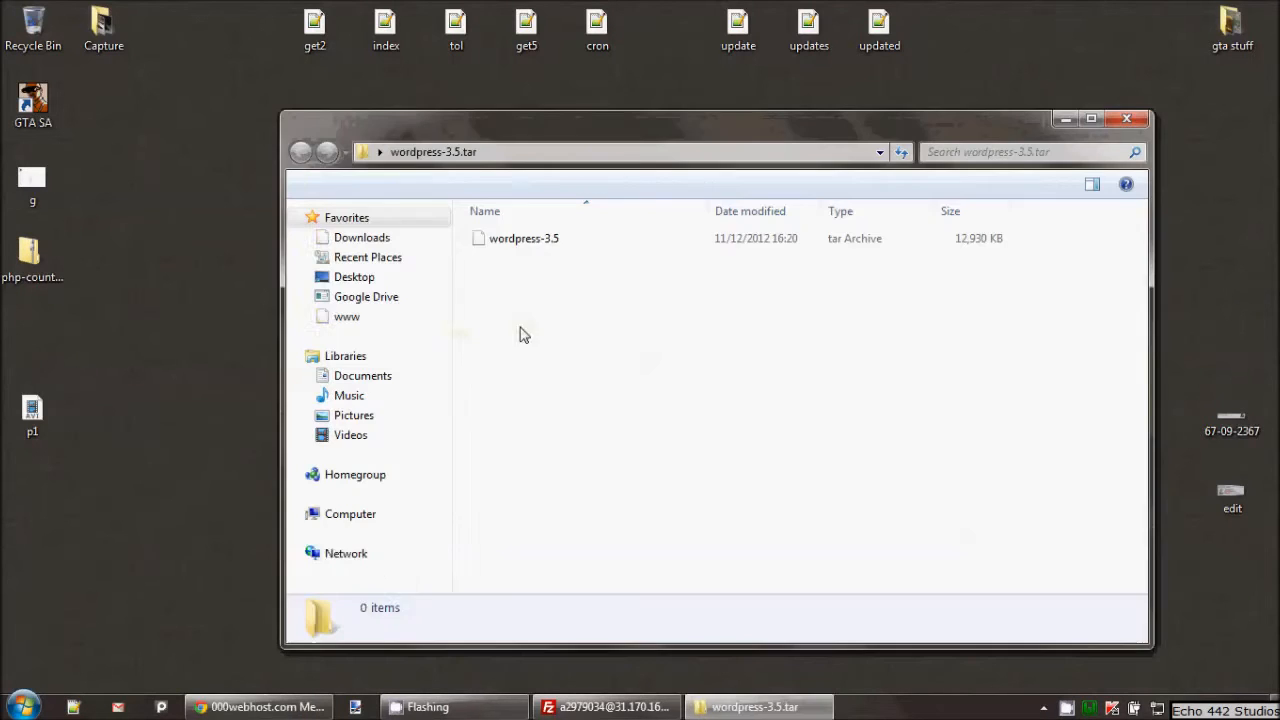
Extract wordpress-3.5.tar into a wordpress-3.5 folder and drag it toward the desktop.
{"action": "right_click", "coordinate": [528, 240]}
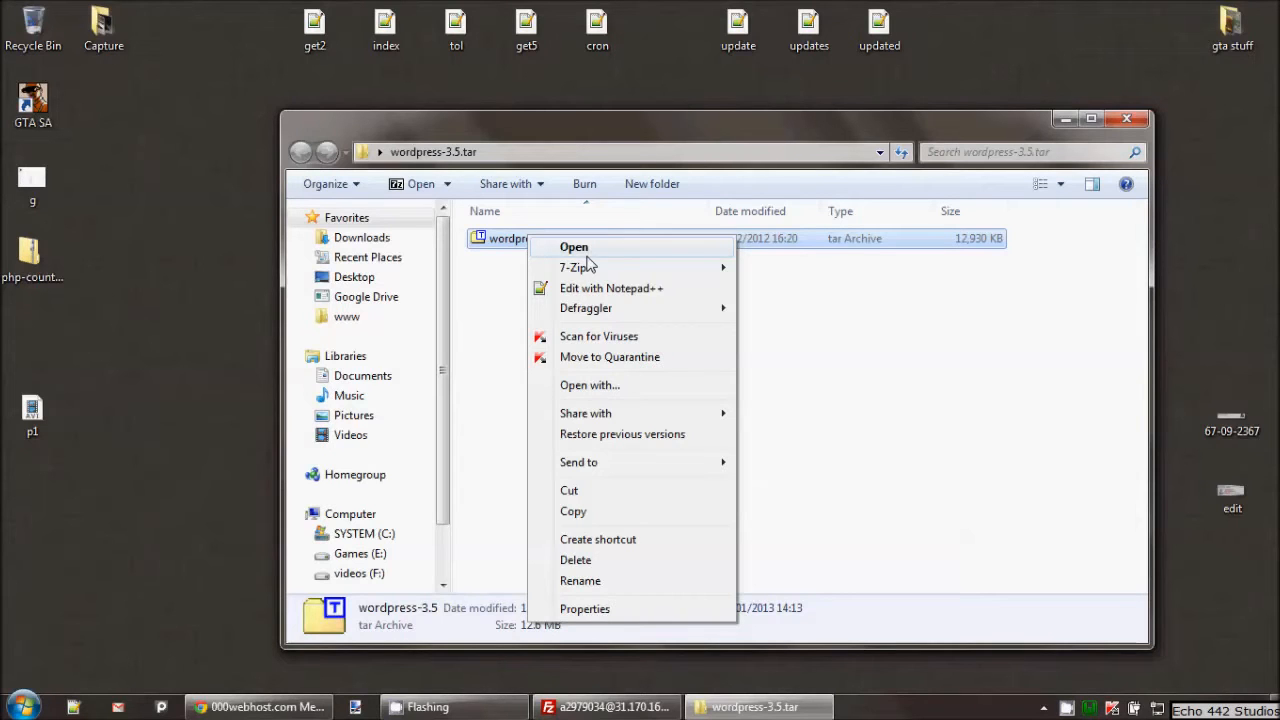
{"action": "mouse_move", "coordinate": [600, 267]}
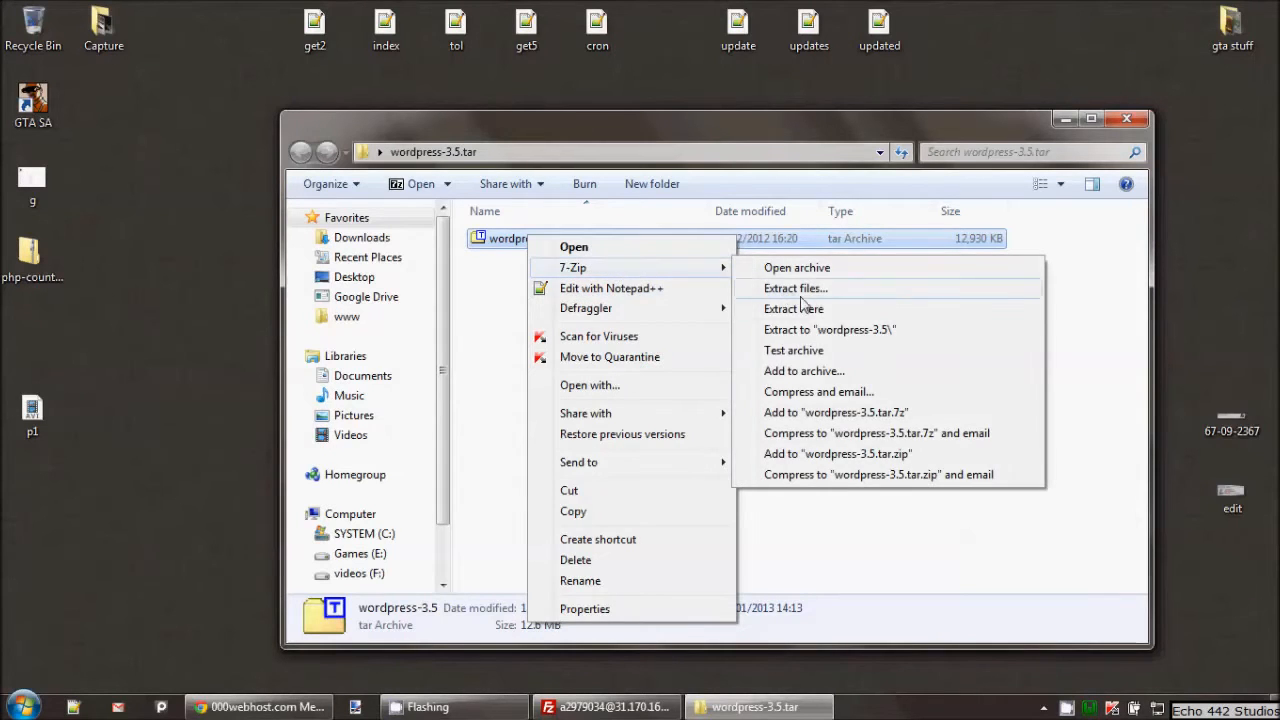
{"action": "left_click", "coordinate": [846, 331]}
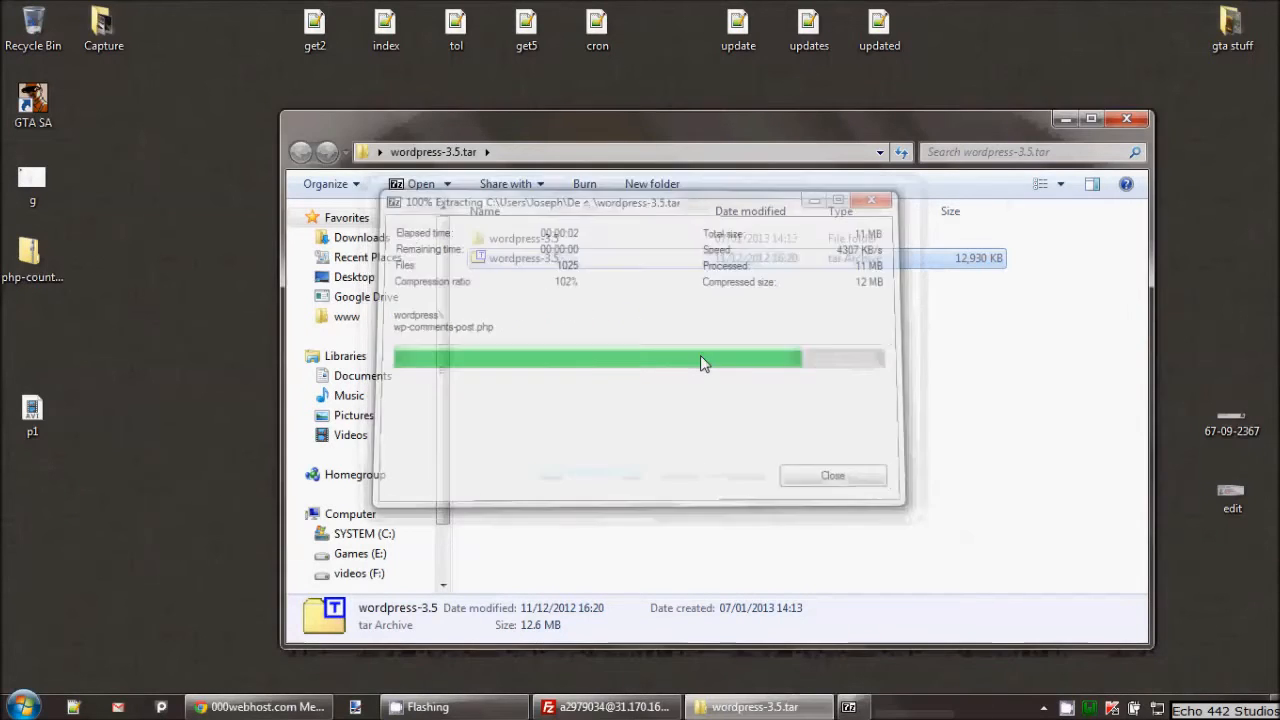
{"action": "left_click_drag", "start_coordinate": [548, 240], "coordinate": [289, 466]}
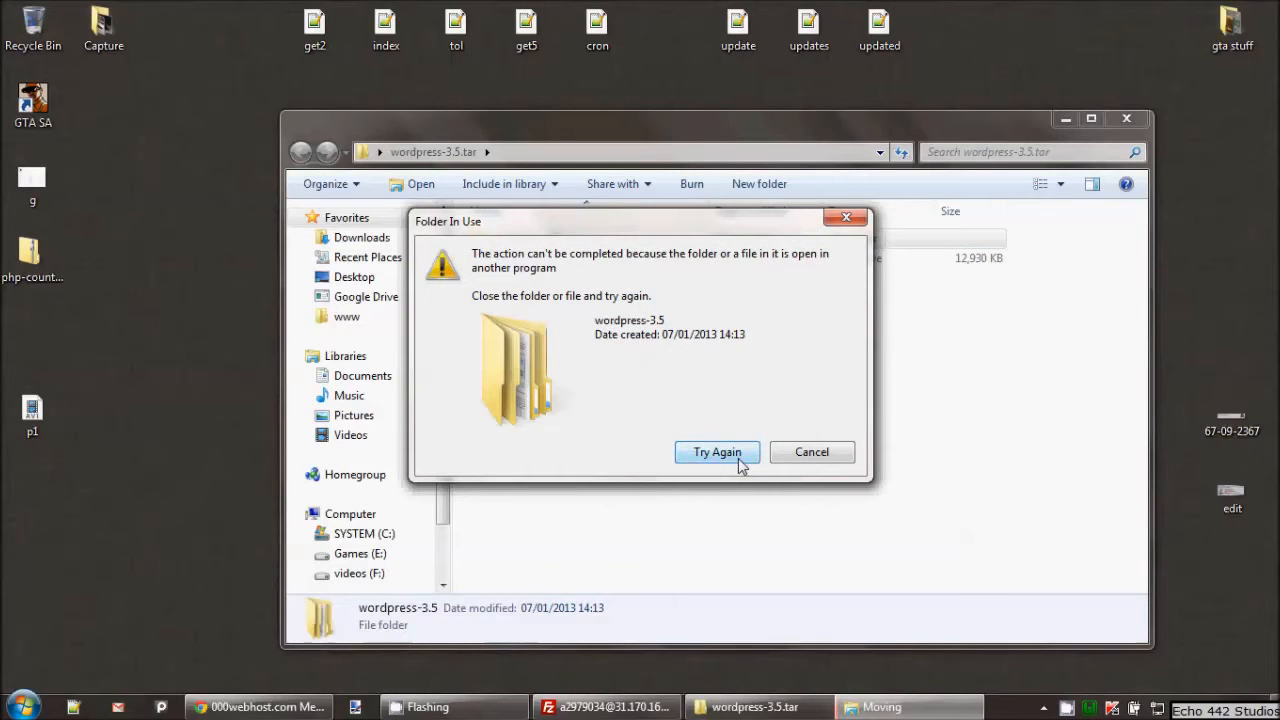
Dismiss the folder-in-use warning and place the wordpress-3.5 folder on the desktop.
{"action": "left_click", "coordinate": [803, 458]}
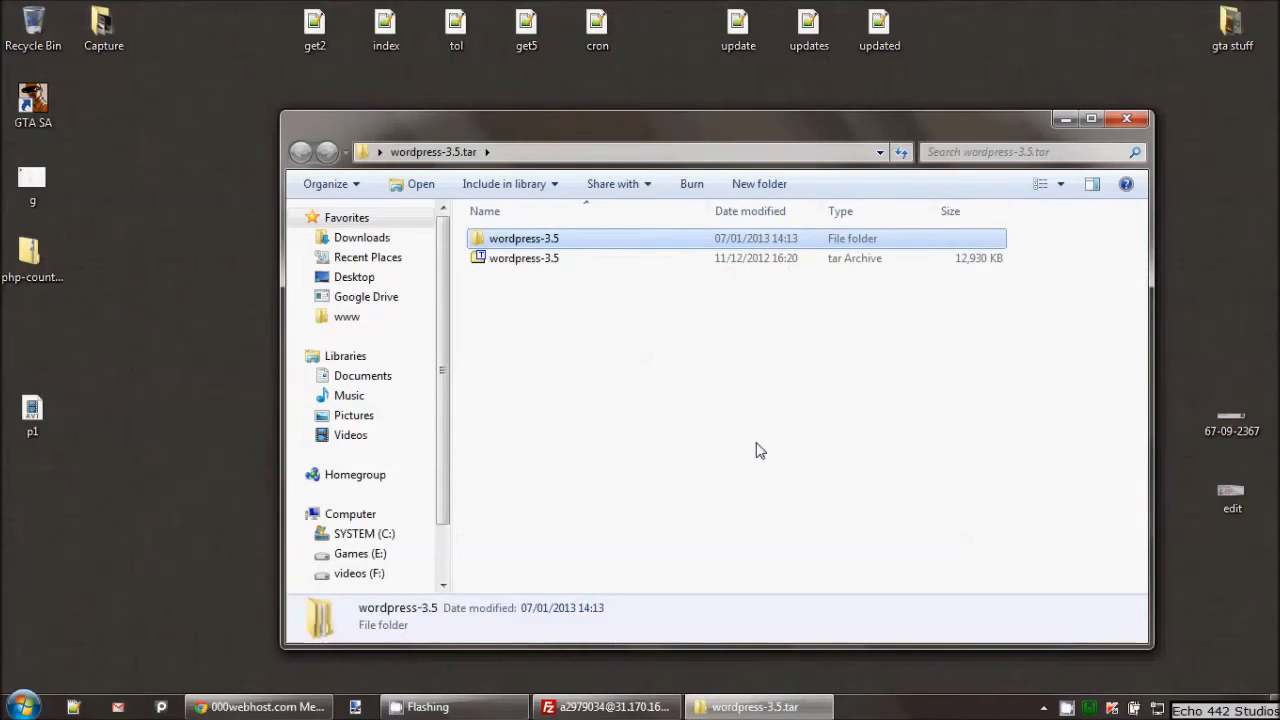
{"action": "left_click_drag", "start_coordinate": [583, 248], "coordinate": [179, 304]}
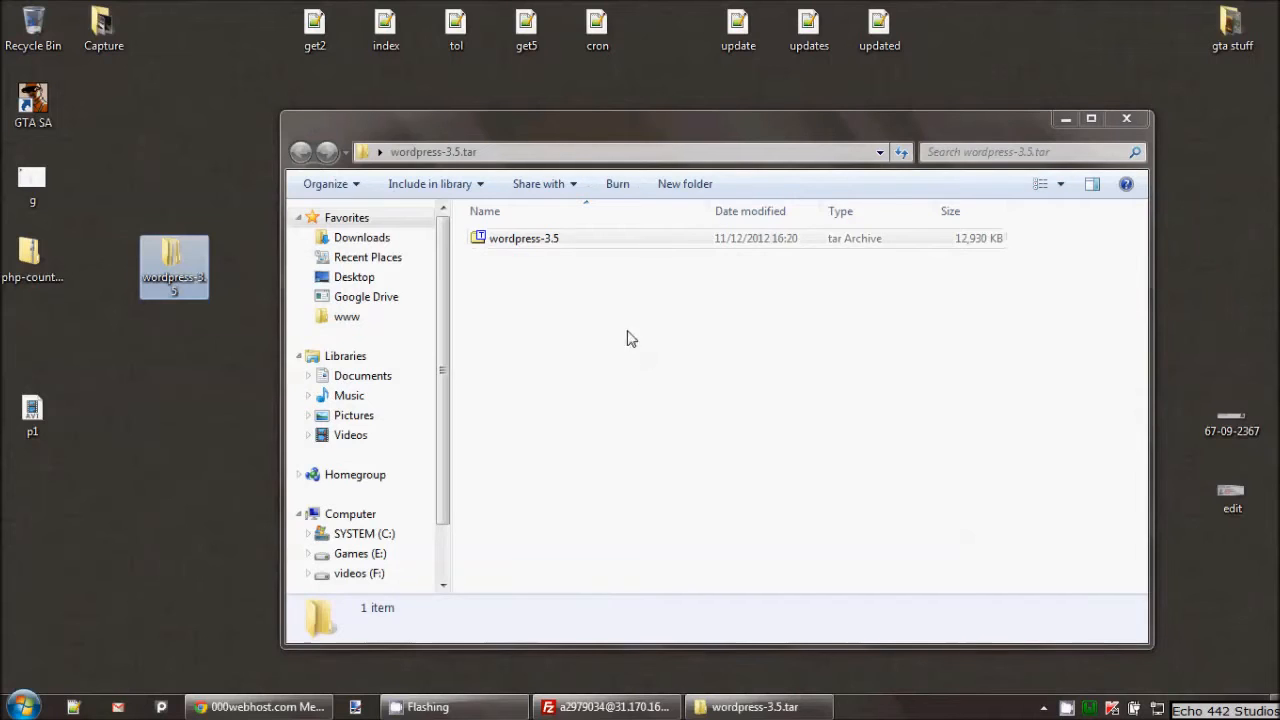
{"action": "left_click", "coordinate": [1127, 119]}
{"action": "left_click_drag", "start_coordinate": [170, 268], "coordinate": [443, 199]}
{"action": "left_click", "coordinate": [530, 335]}
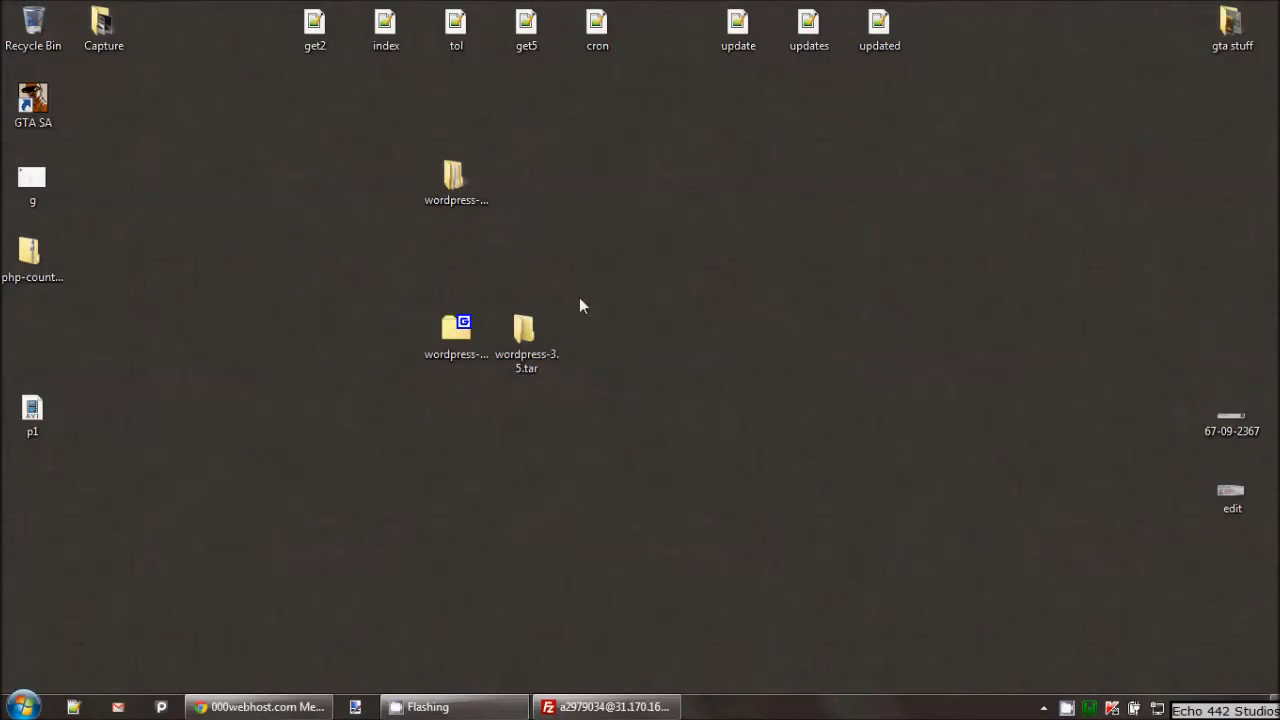
{"action": "left_click", "coordinate": [460, 192]}
Move the inner wordpress folder out of wordpress-3.5 onto the desktop.
{"action": "double_click", "coordinate": [463, 197]}
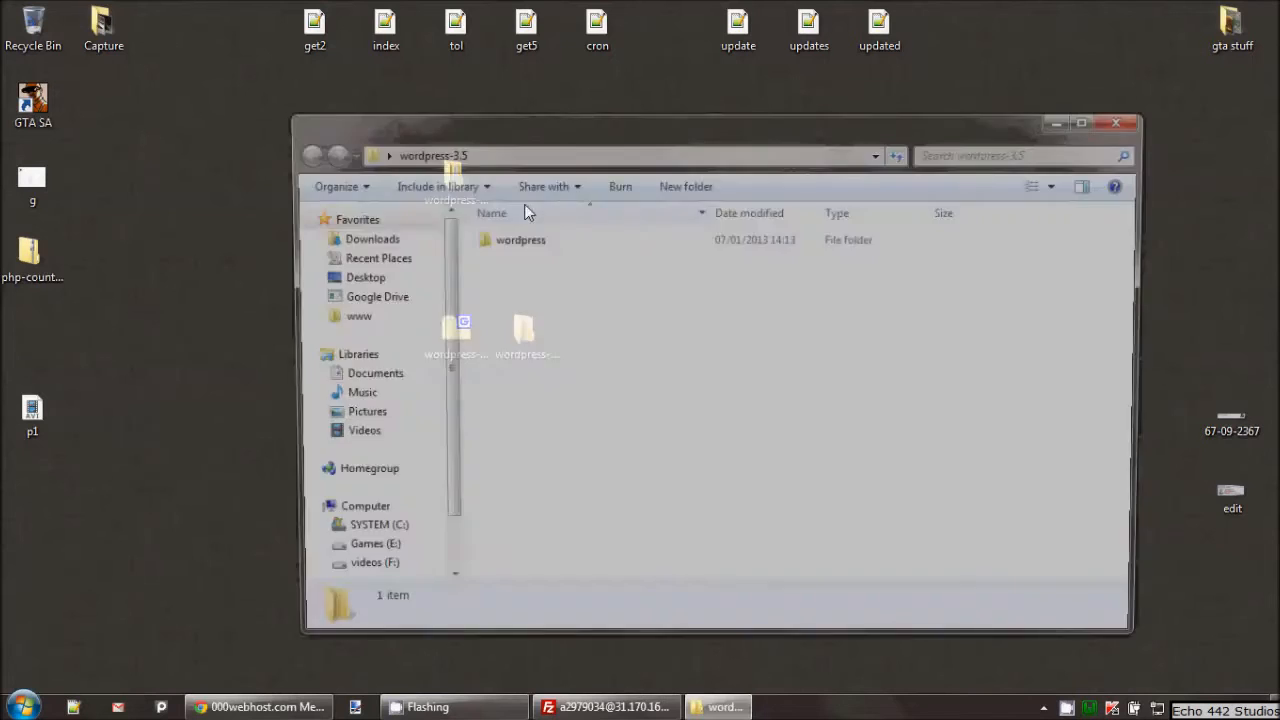
{"action": "double_click", "coordinate": [510, 238]}
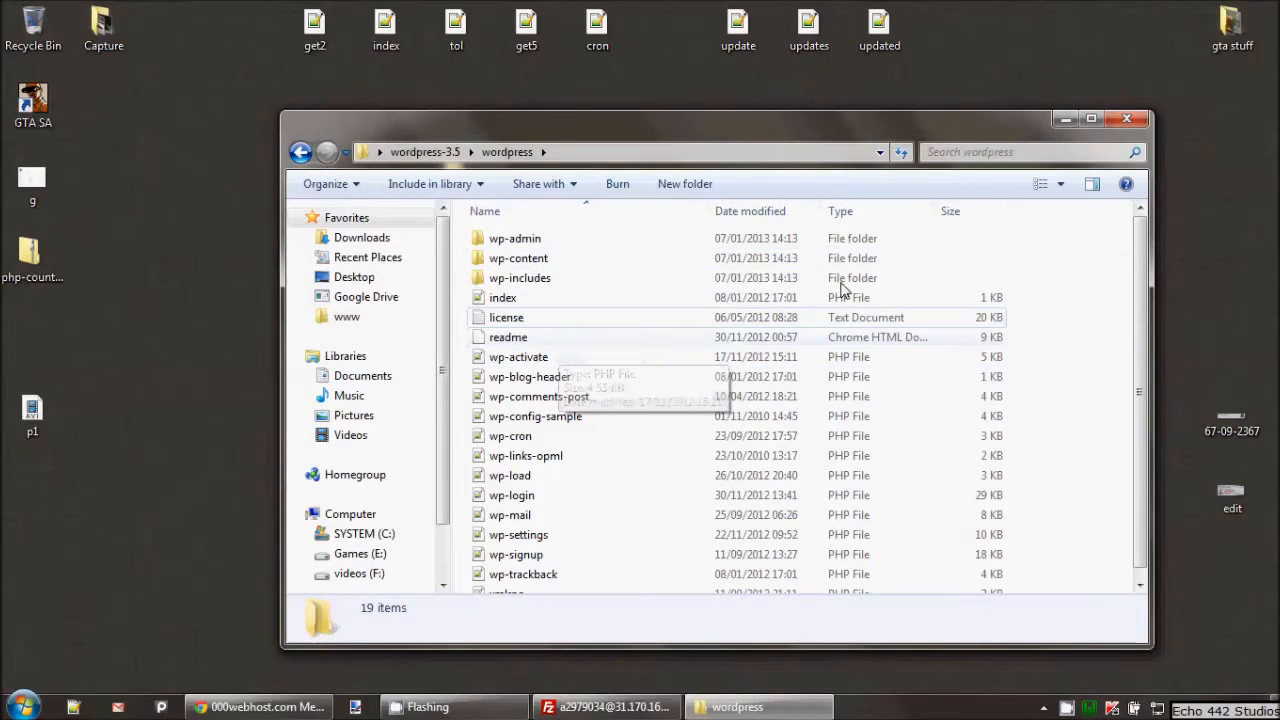
{"action": "left_click", "coordinate": [1068, 120]}
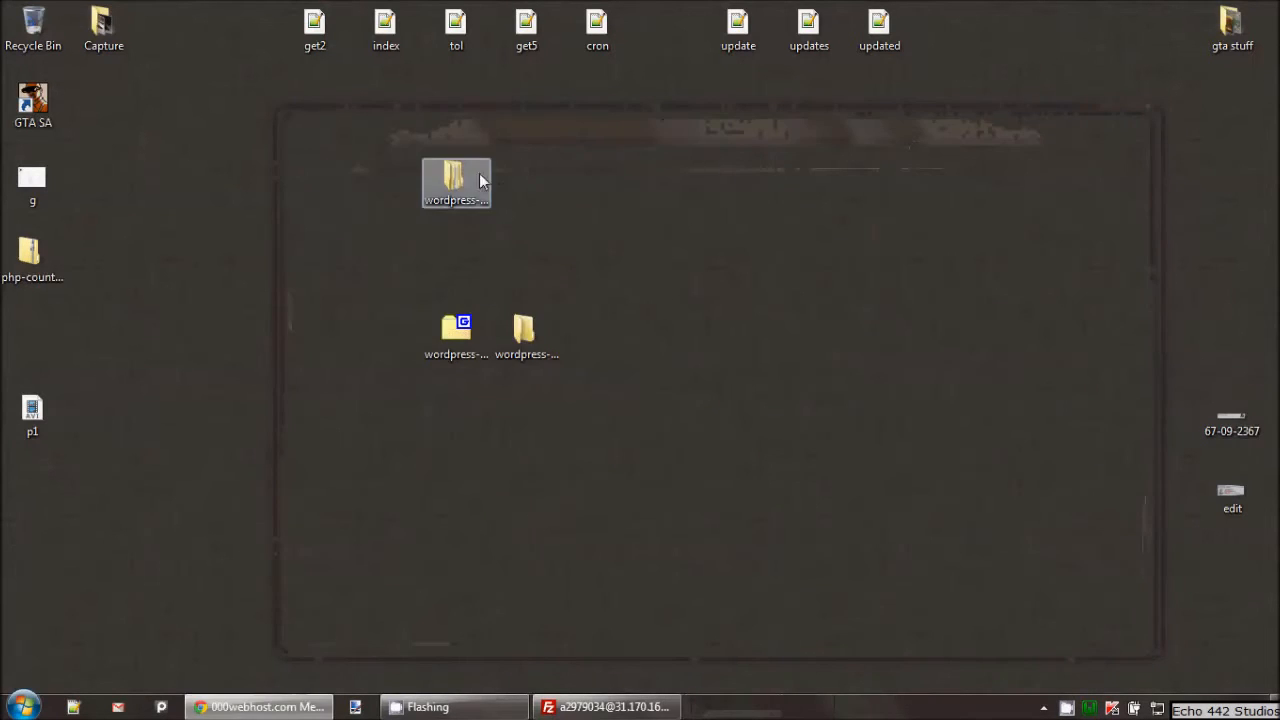
{"action": "double_click", "coordinate": [462, 185]}
{"action": "left_click_drag", "start_coordinate": [505, 240], "coordinate": [173, 209]}
{"action": "left_click", "coordinate": [1126, 119]}
Permanently delete the leftover wordpress-3.5 folder and reposition the wordpress folder on the desktop.
{"action": "left_click_drag", "start_coordinate": [406, 129], "coordinate": [630, 253]}
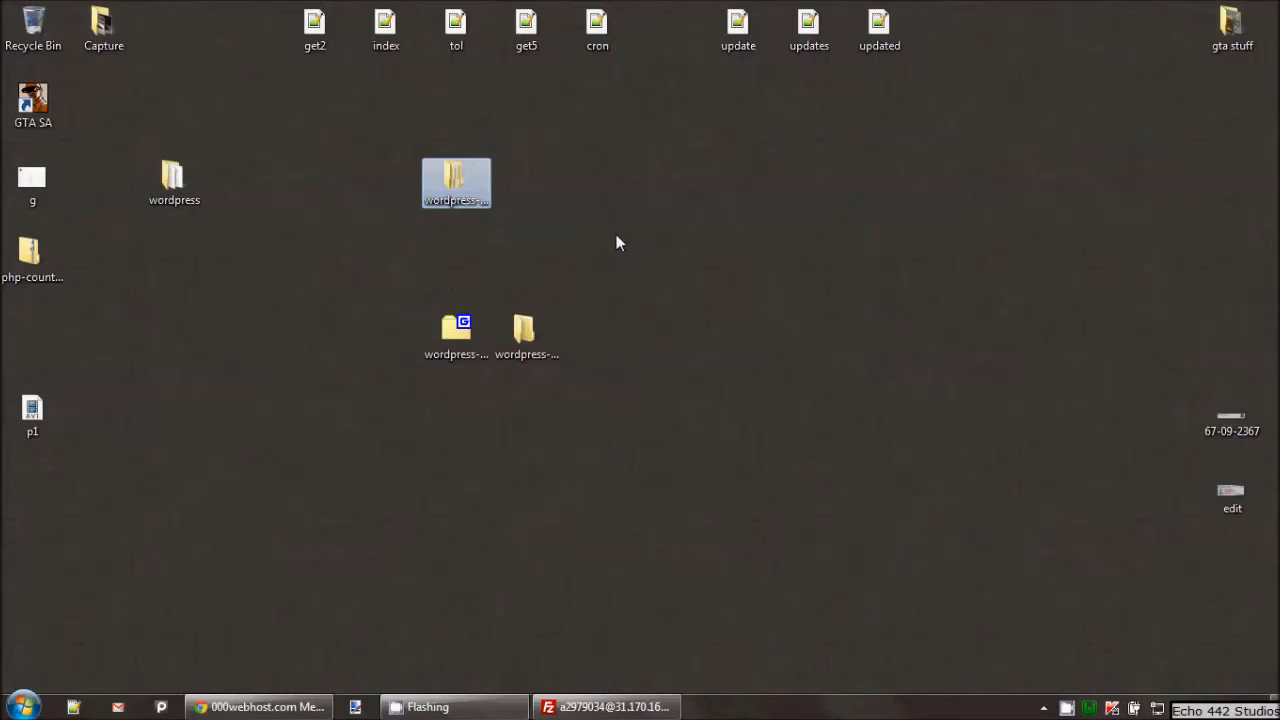
{"action": "key", "text": "shift+Delete"}
{"action": "key", "text": "Return"}
{"action": "left_click", "coordinate": [194, 199]}
{"action": "left_click_drag", "start_coordinate": [194, 199], "coordinate": [238, 444]}
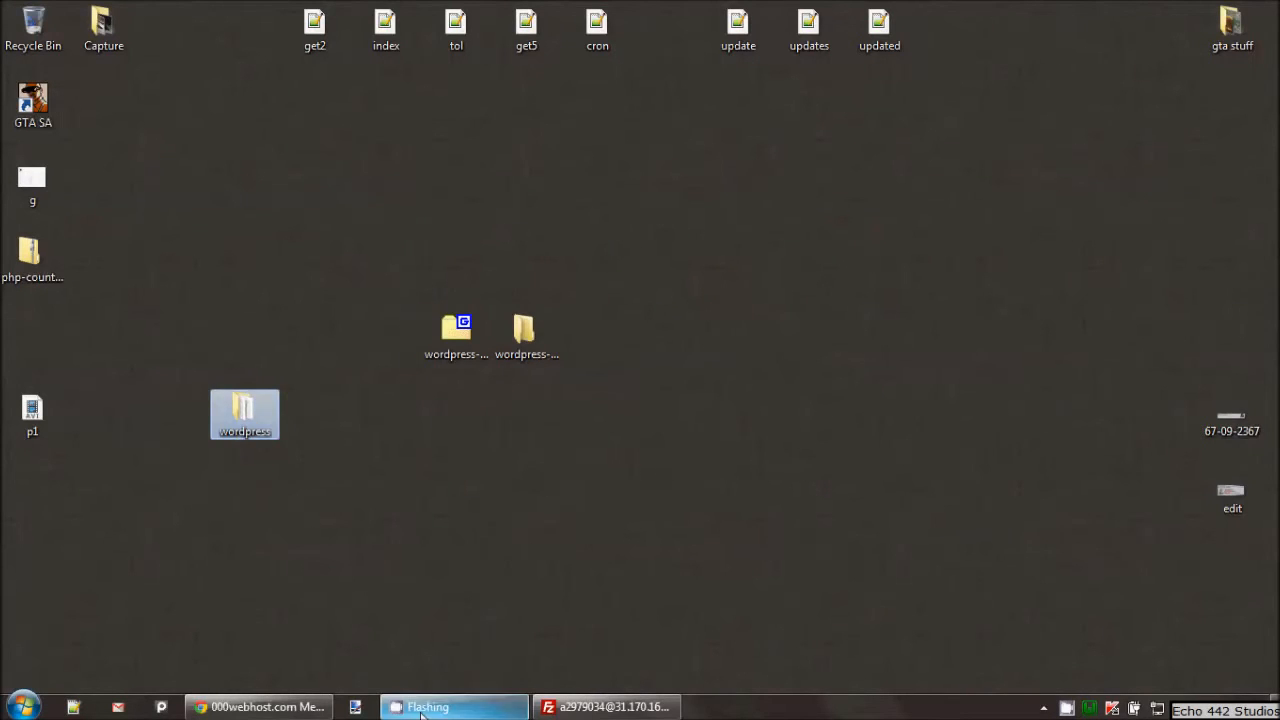
{"action": "left_click", "coordinate": [605, 707]}
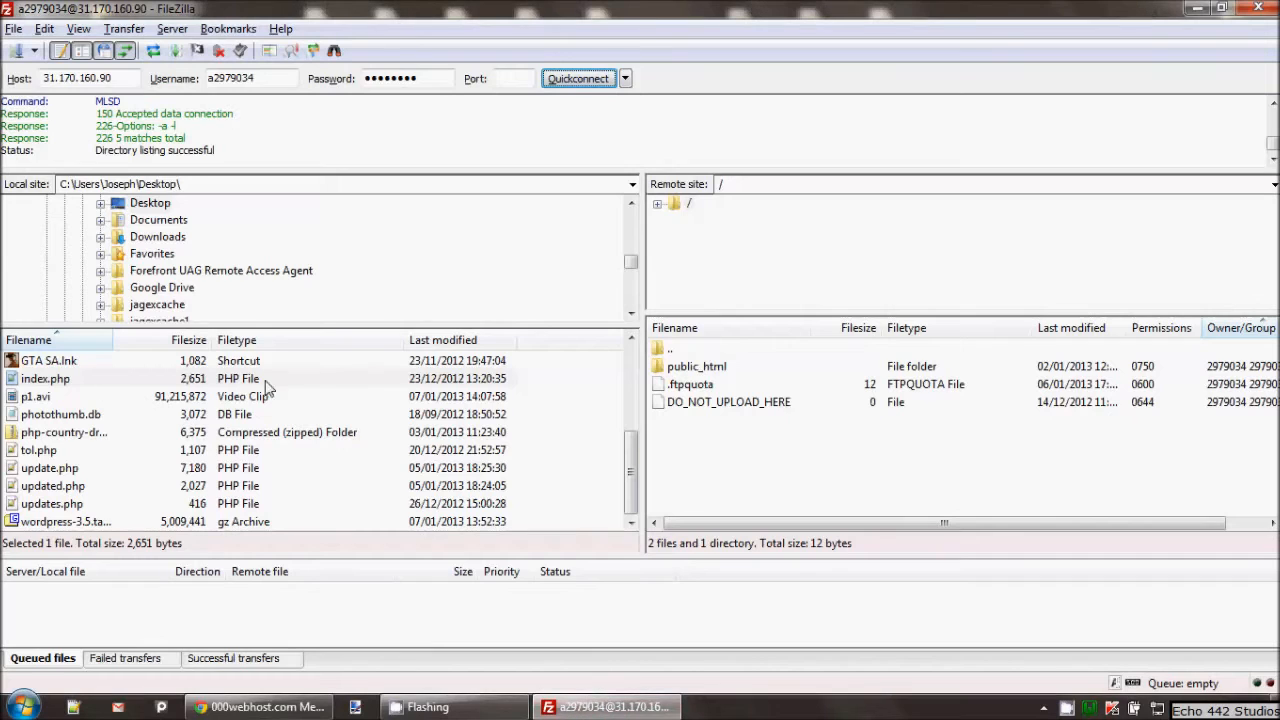
Show the Desktop in FileZilla's local pane and refresh it so the wordpress folder appears.
{"action": "left_click", "coordinate": [140, 203]}
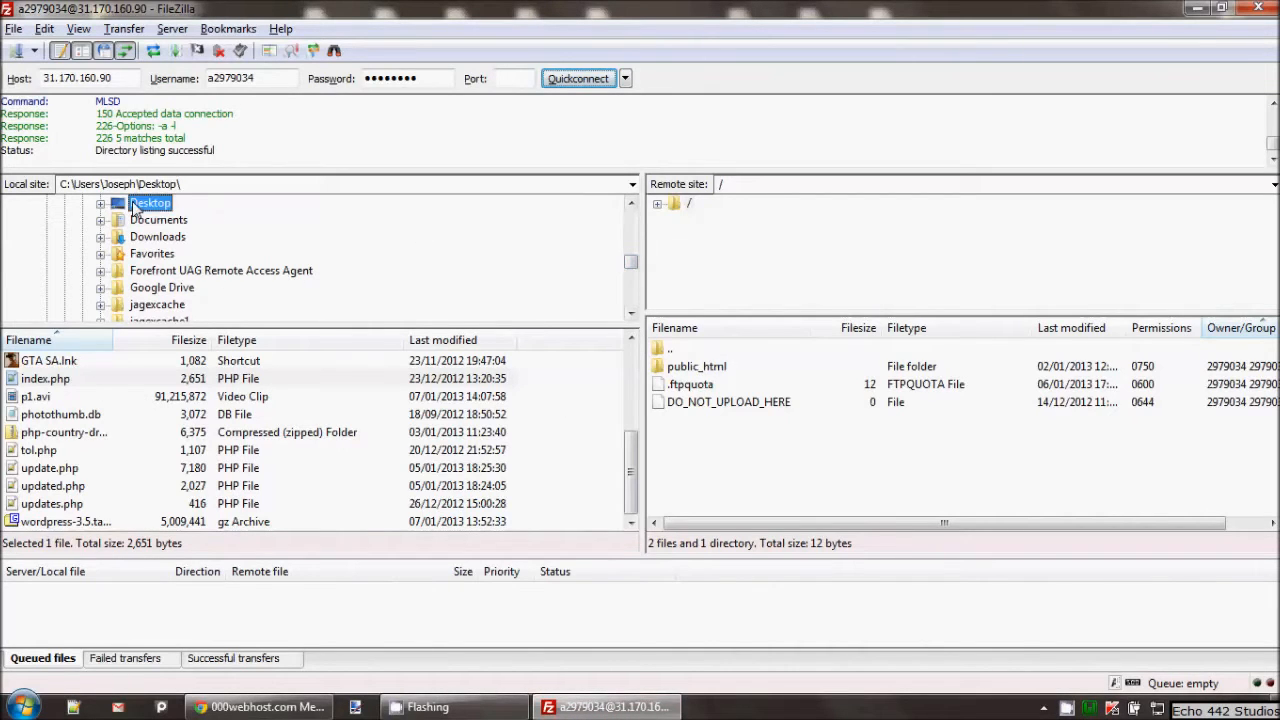
{"action": "scroll", "coordinate": [636, 414], "scroll_direction": "up", "scroll_amount": 4}
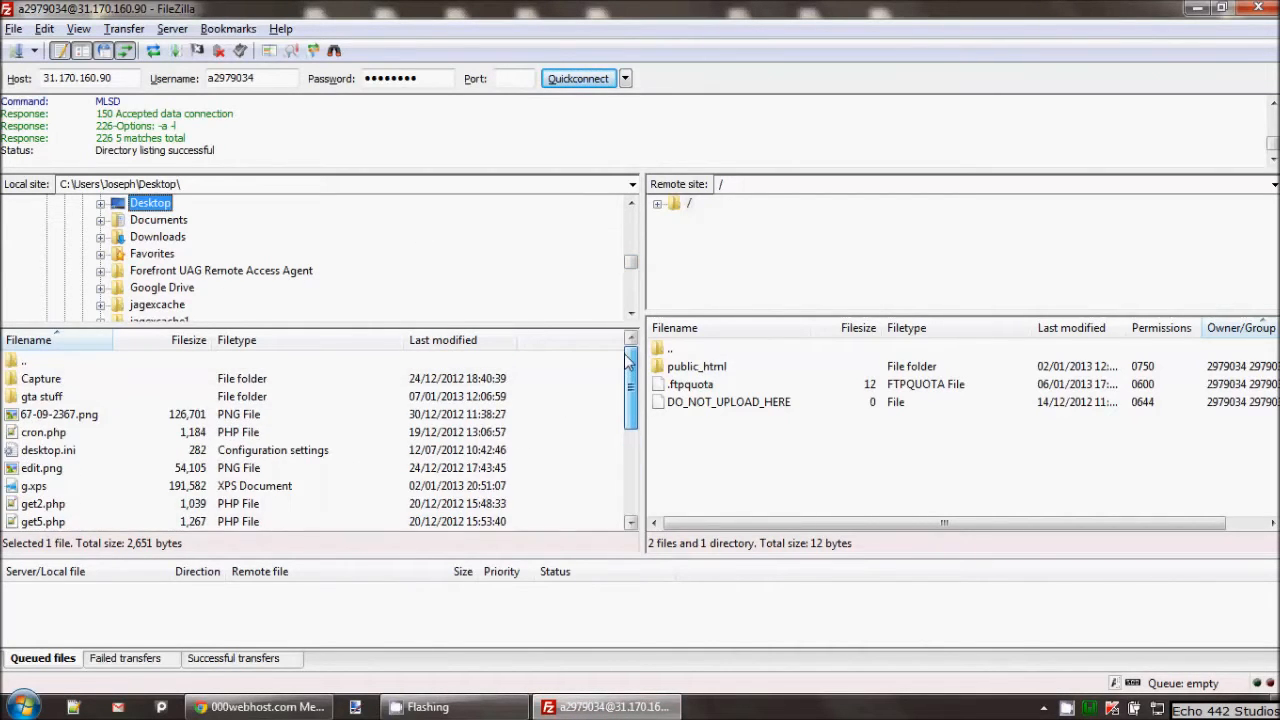
{"action": "right_click", "coordinate": [160, 396]}
{"action": "left_click", "coordinate": [224, 534]}
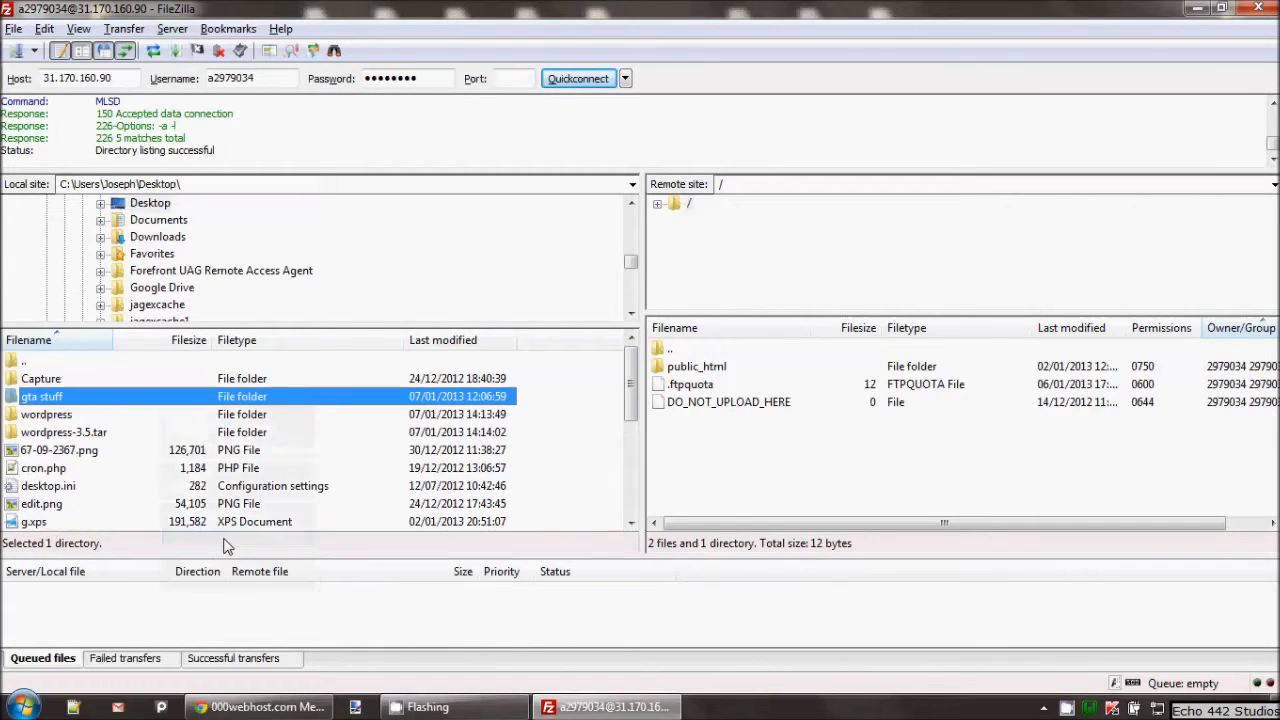
{"action": "mouse_move", "coordinate": [632, 405]}
{"action": "left_mouse_down"}
{"action": "mouse_move", "coordinate": [632, 497]}
{"action": "mouse_move", "coordinate": [633, 418]}
{"action": "left_mouse_up"}
Upload the local wordpress folder to the server's root directory.
{"action": "right_click", "coordinate": [68, 400]}
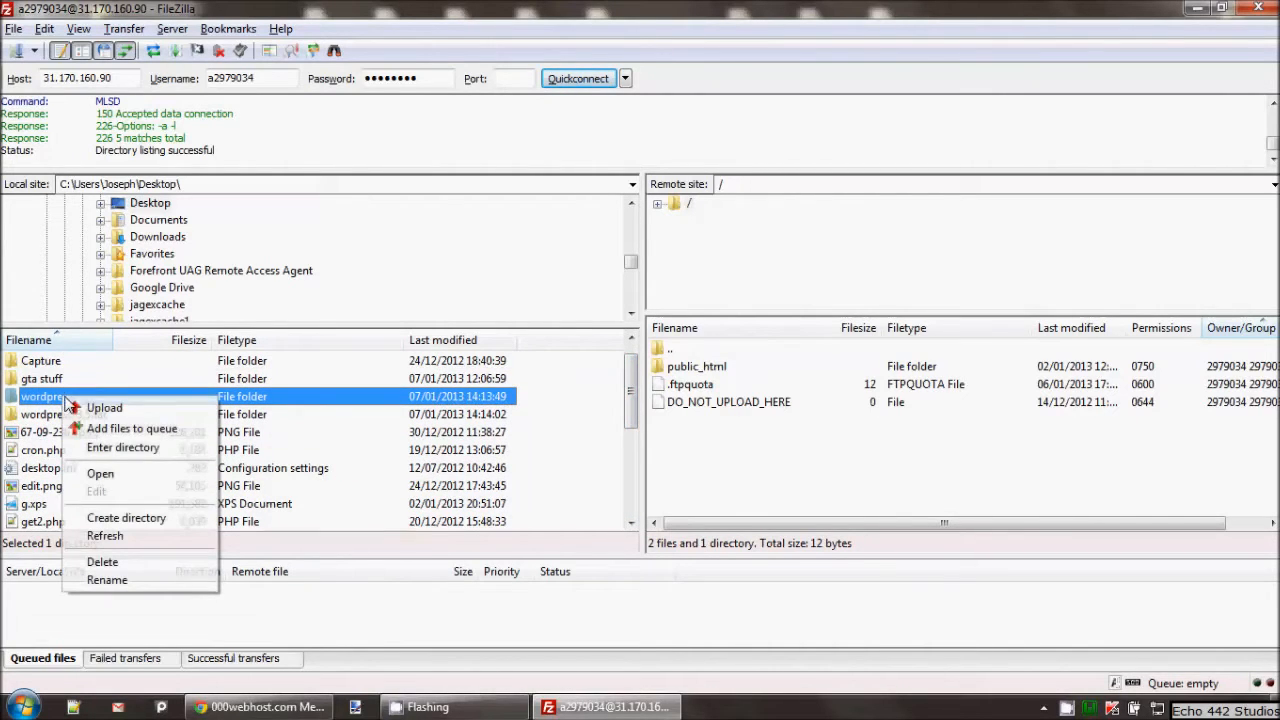
{"action": "left_click", "coordinate": [80, 409]}
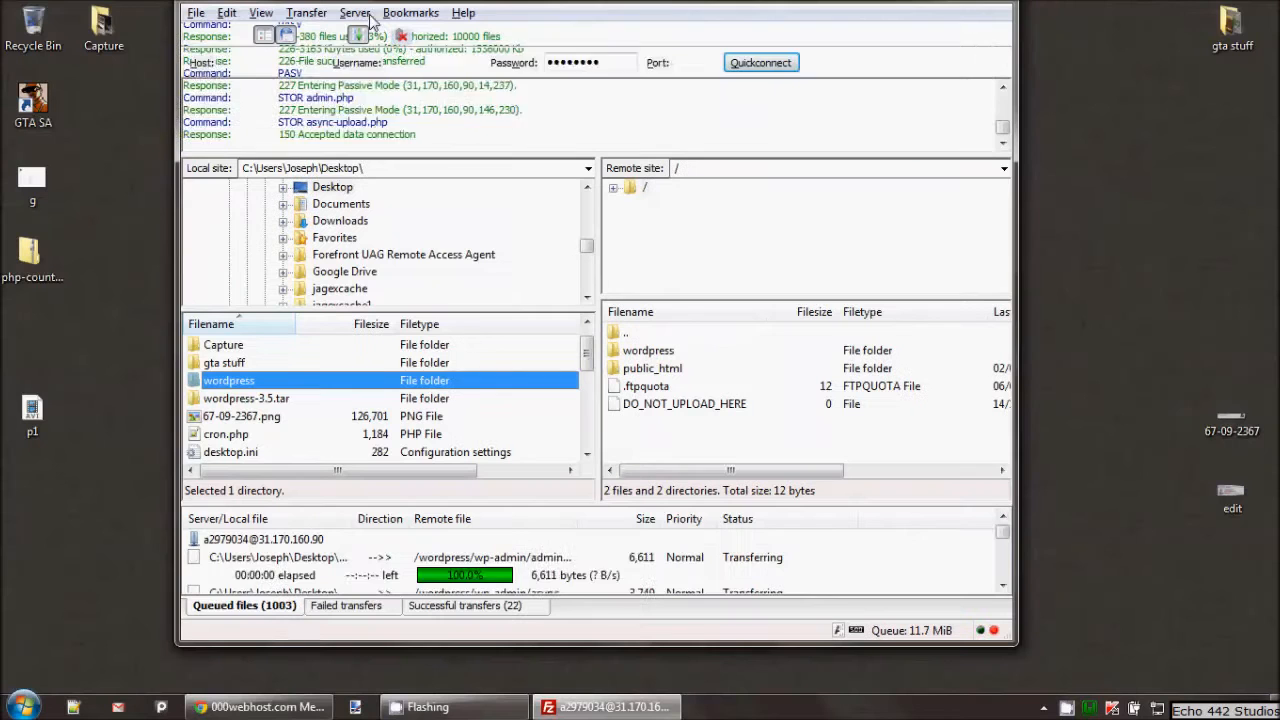
{"action": "double_click", "coordinate": [380, 10]}
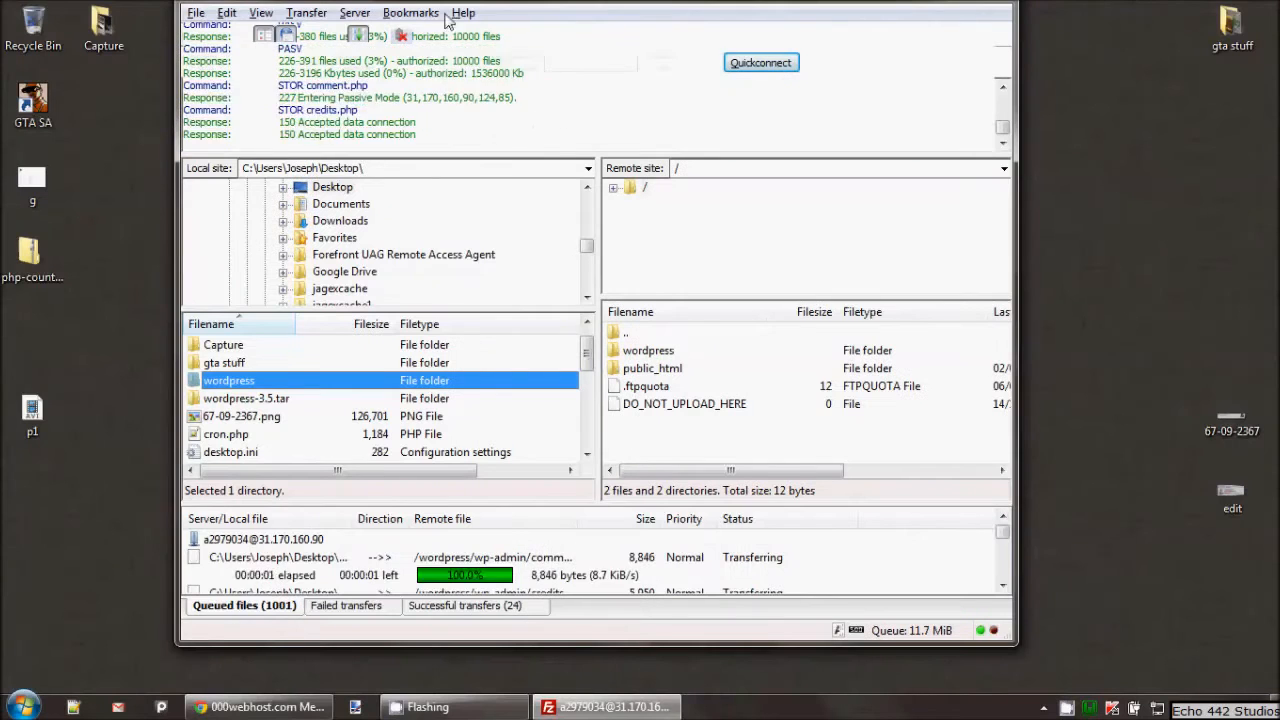
{"action": "mouse_move", "coordinate": [536, 10]}
{"action": "left_mouse_down"}
{"action": "mouse_move", "coordinate": [536, 30]}
{"action": "mouse_move", "coordinate": [536, 0]}
{"action": "left_mouse_up"}
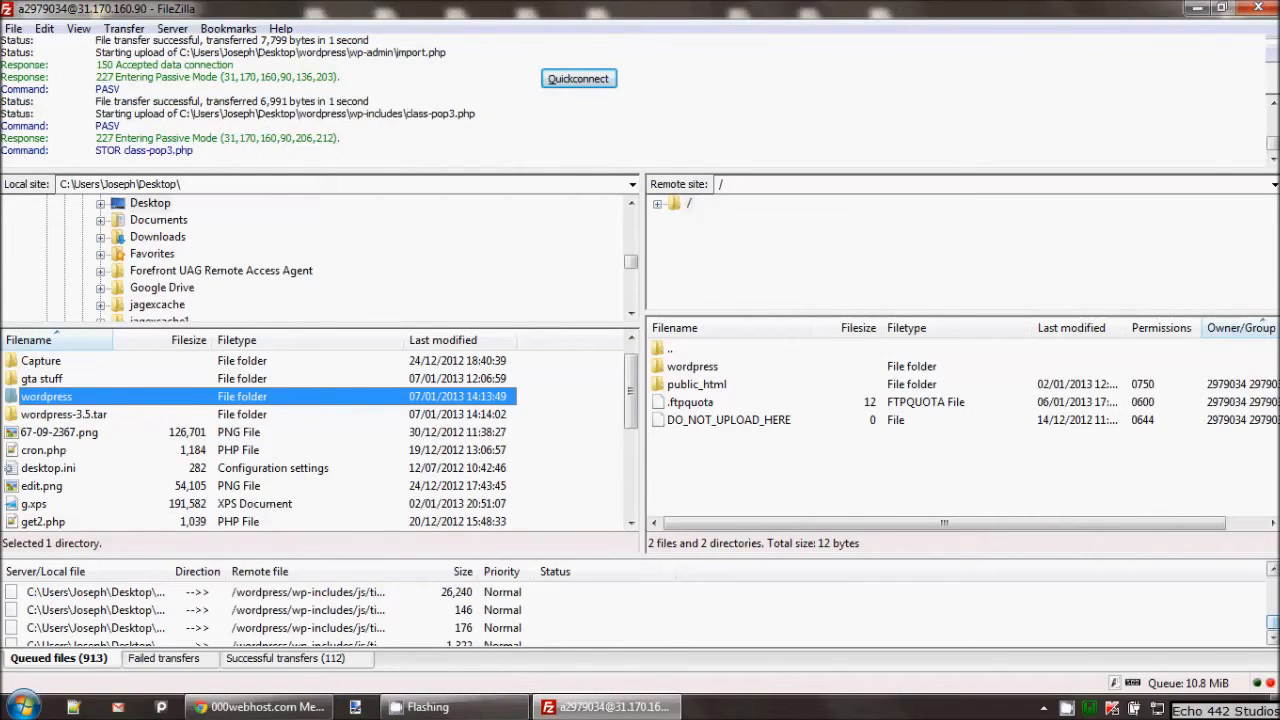
Work through the taskbar and FileZilla window, then dismiss the subdirectory error message.
{"action": "right_click", "coordinate": [1066, 707]}
{"action": "left_click", "coordinate": [1114, 670]}
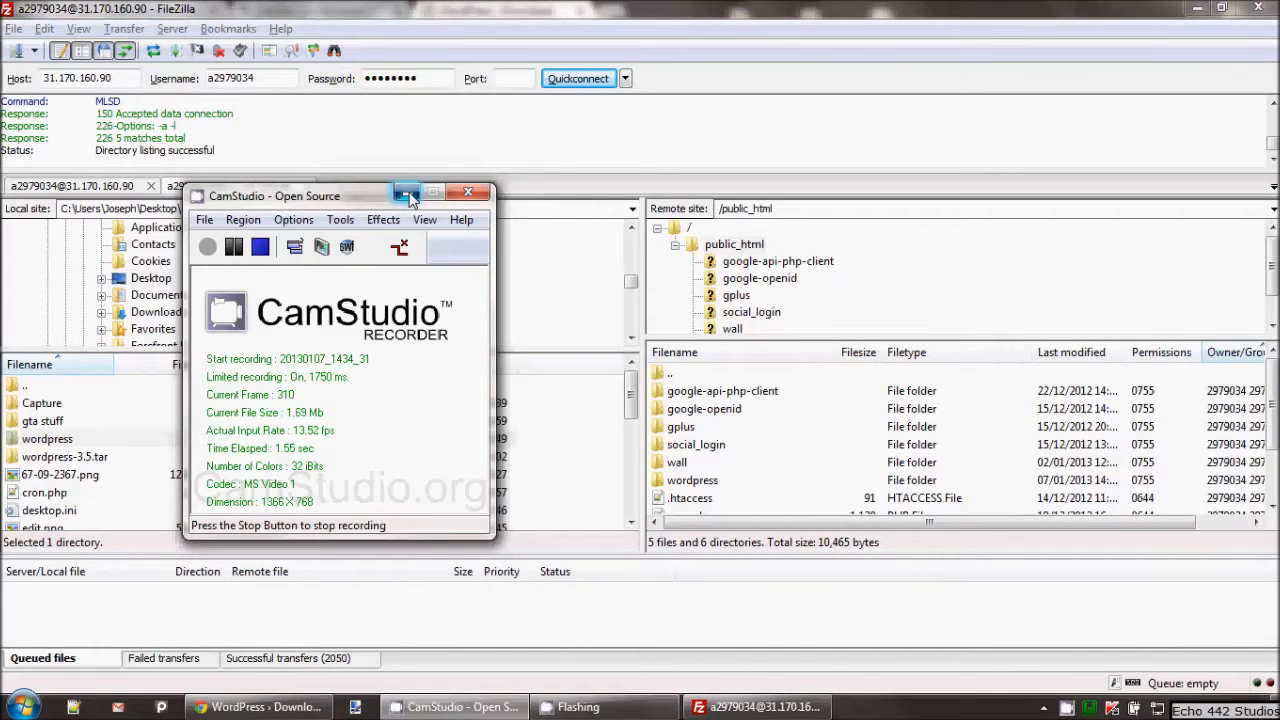
{"action": "left_click", "coordinate": [407, 193]}
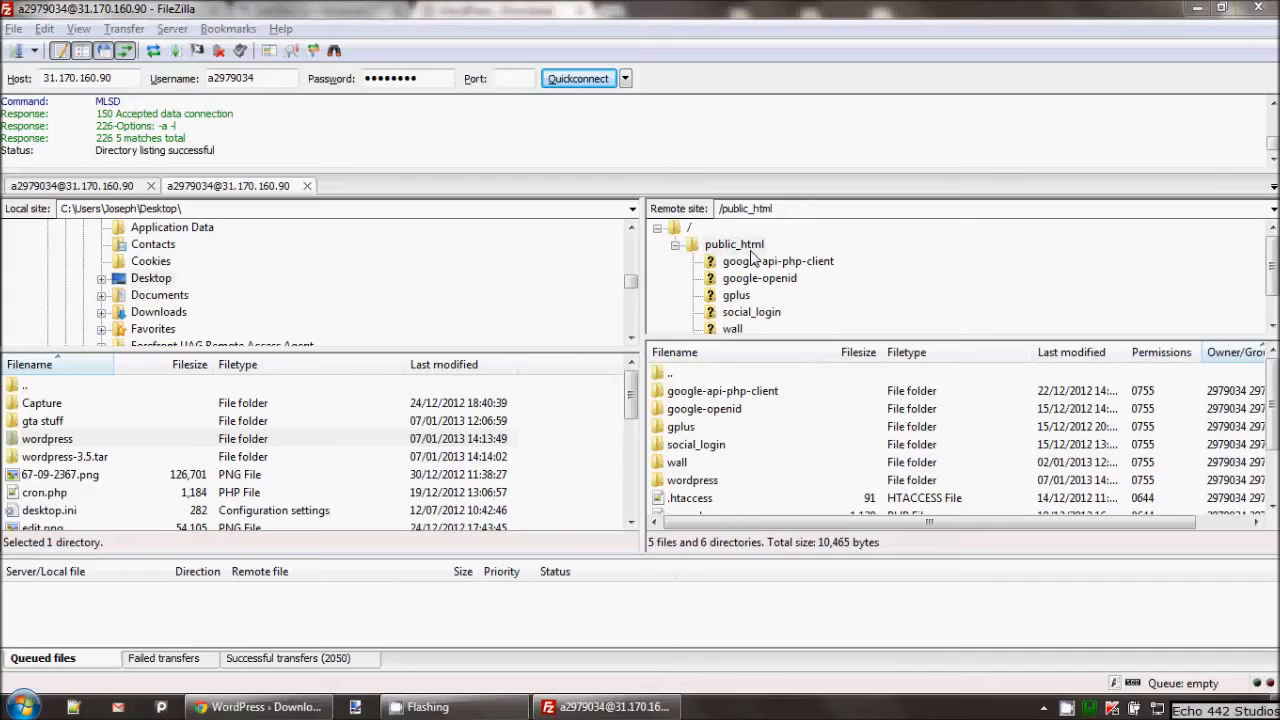
{"action": "left_click_drag", "start_coordinate": [740, 246], "coordinate": [748, 261]}
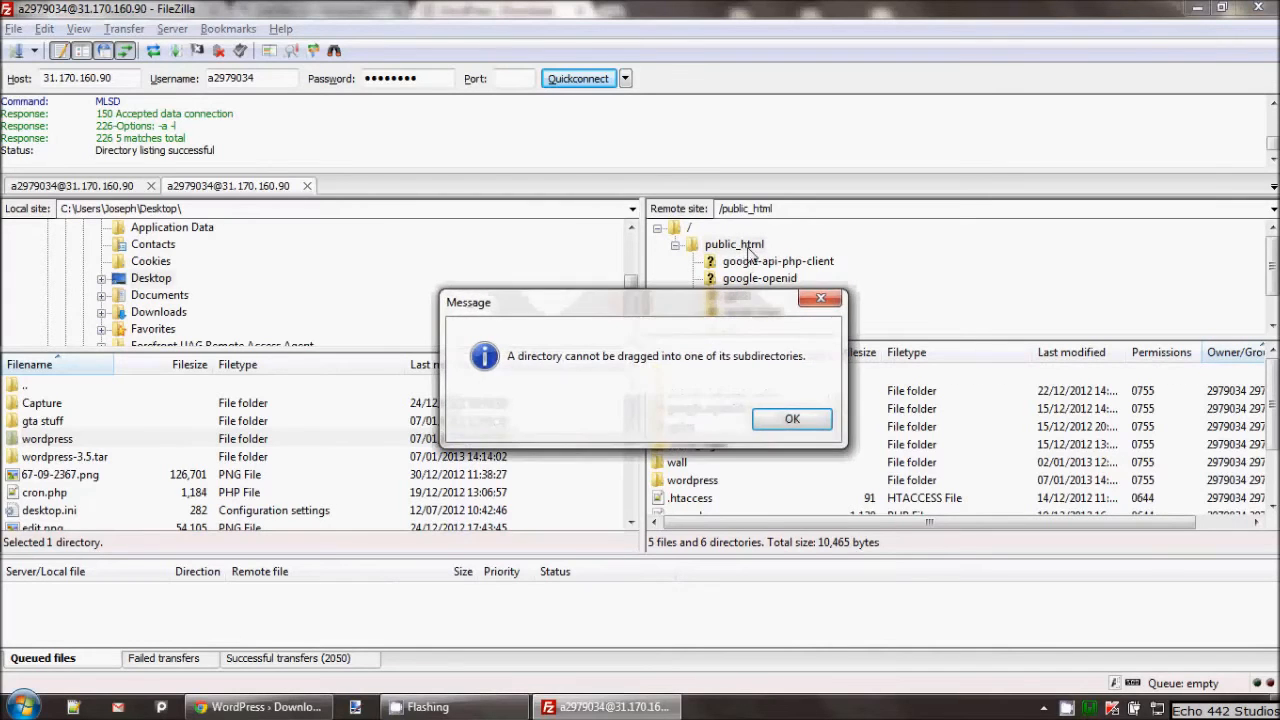
{"action": "left_click", "coordinate": [808, 420]}
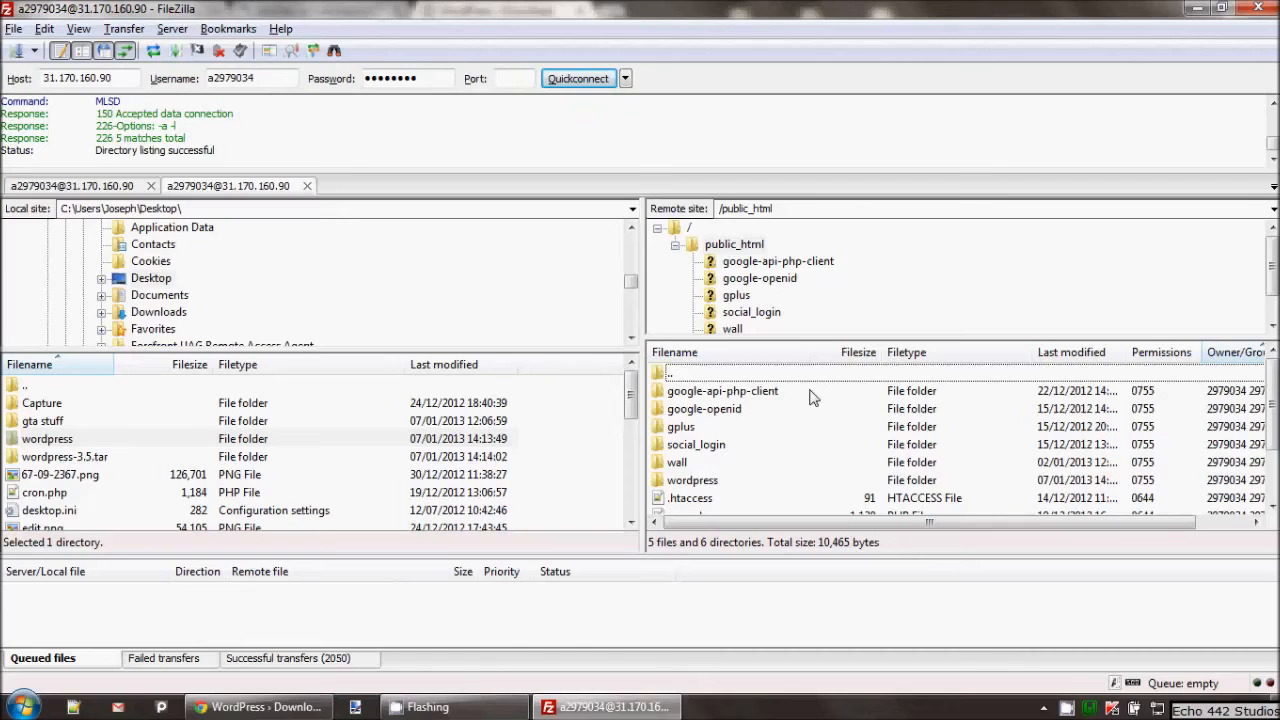
Find the uploaded wordpress folder in the remote list, then go back to the browser's file-manager tab.
{"action": "scroll", "coordinate": [798, 440], "scroll_direction": "down", "scroll_amount": 2}
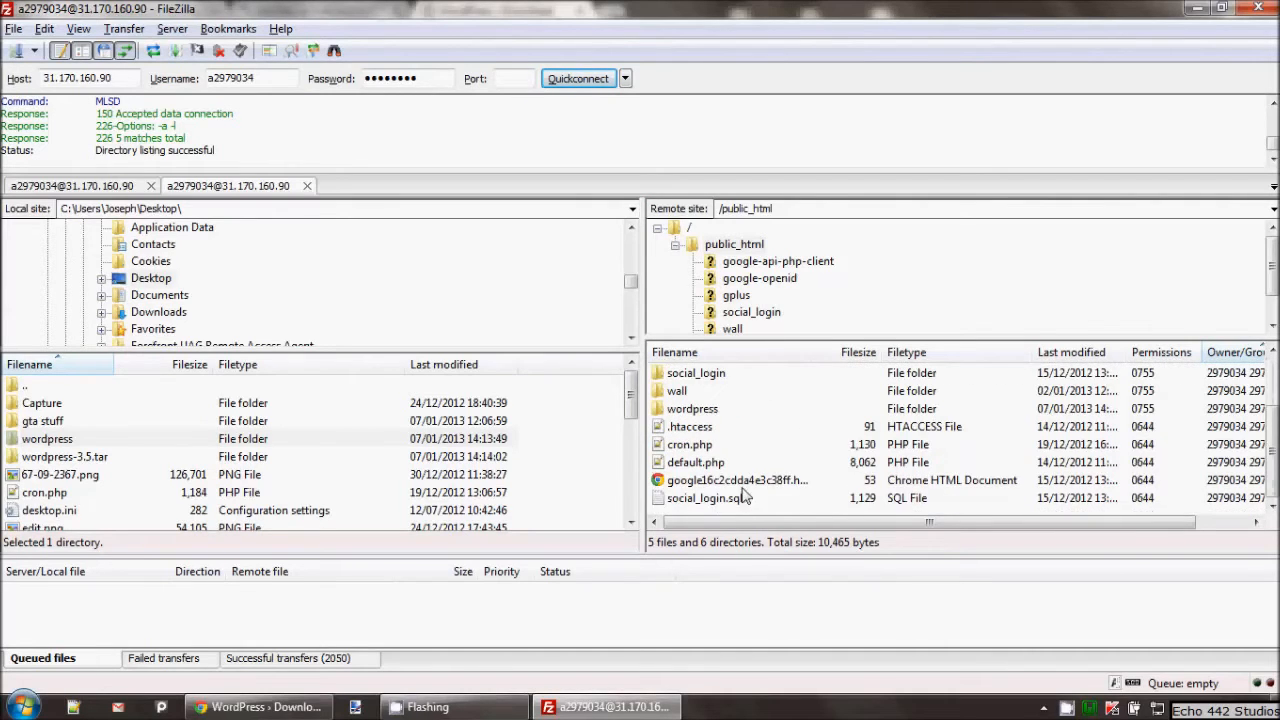
{"action": "left_click", "coordinate": [692, 409]}
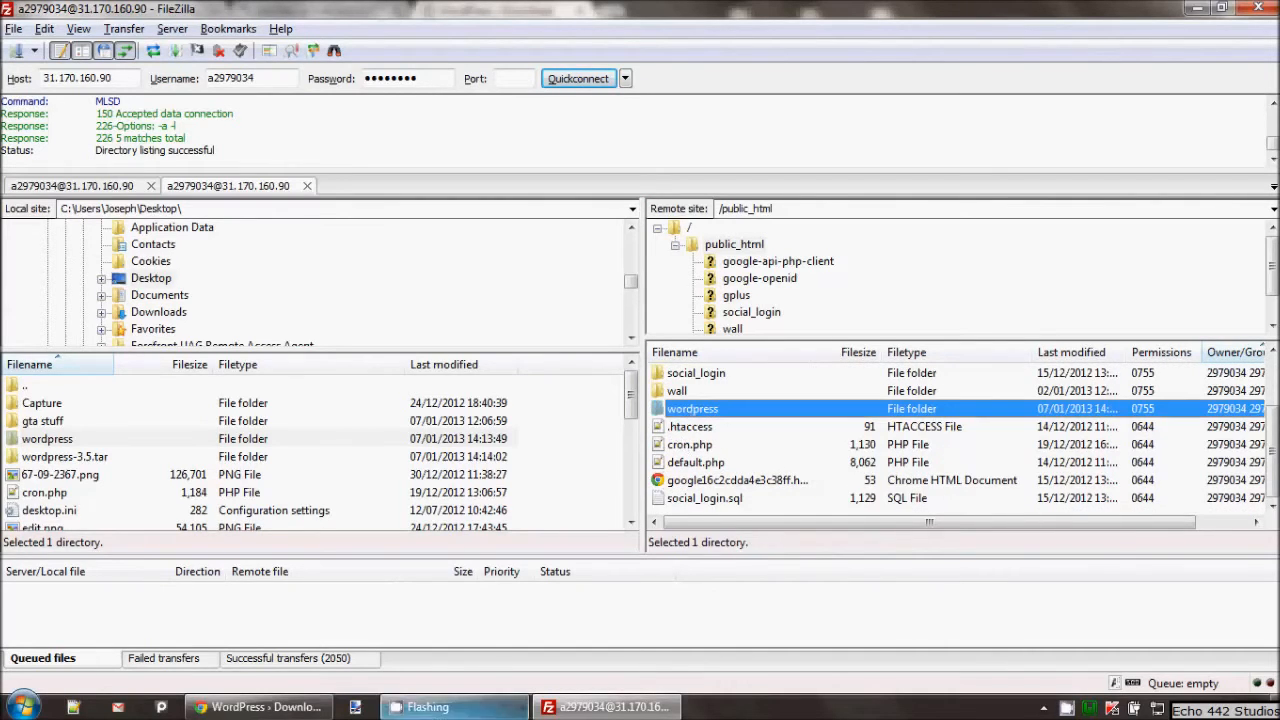
{"action": "left_click", "coordinate": [262, 707]}
{"action": "key", "text": "ctrl+shift+Tab"}
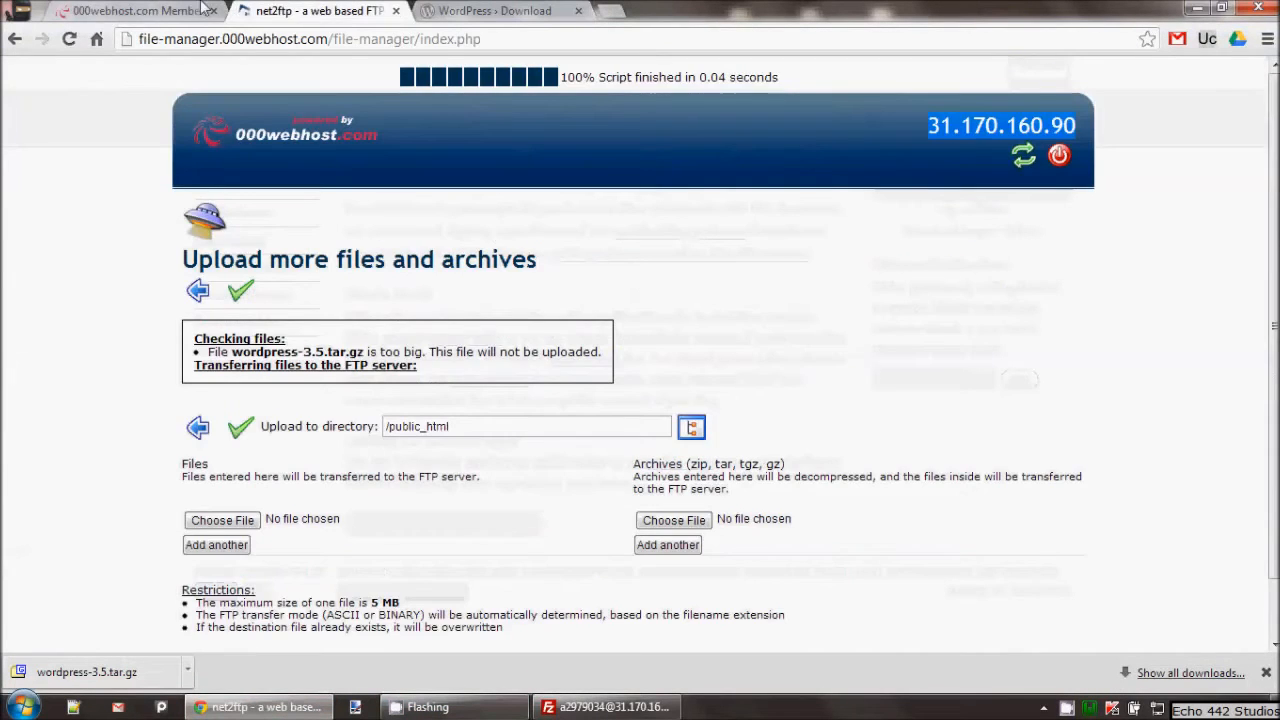
Open the site's domain link in a new browser tab.
{"action": "key", "text": "ctrl+shift+Tab"}
{"action": "left_click", "coordinate": [926, 256]}
{"action": "right_click", "coordinate": [866, 247]}
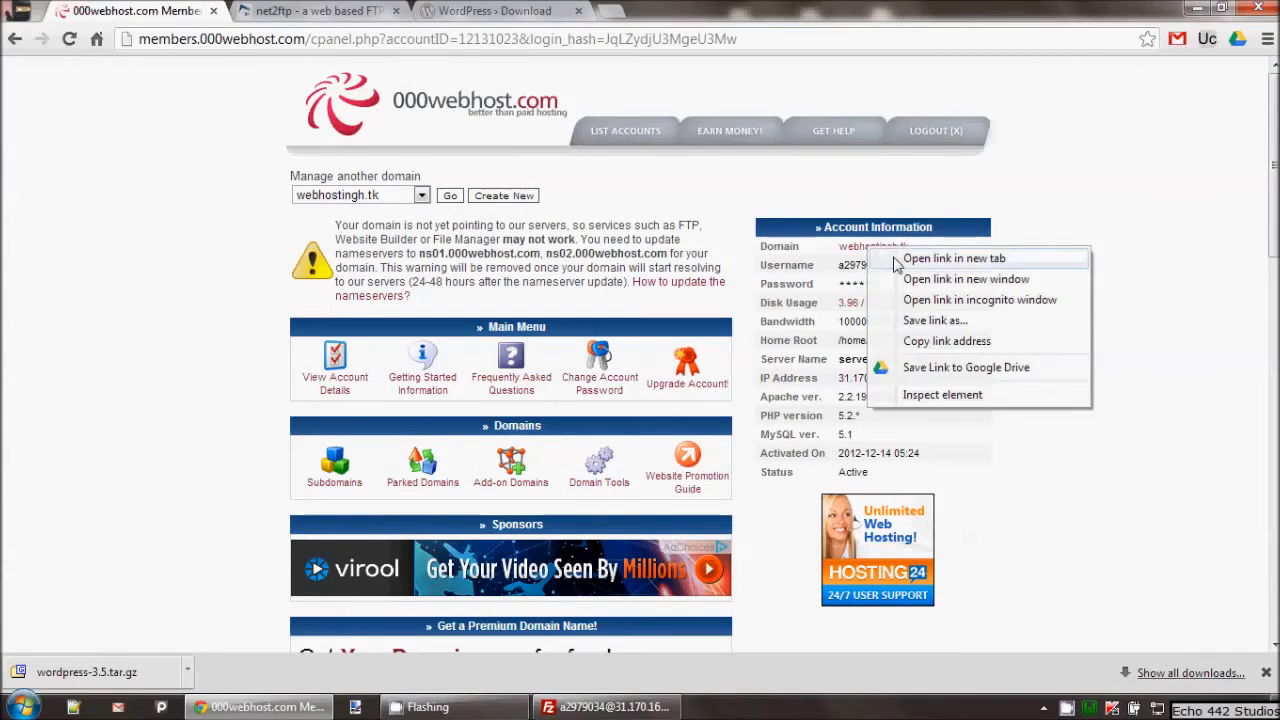
{"action": "left_click", "coordinate": [897, 259]}
{"action": "left_click", "coordinate": [350, 8]}
{"action": "left_click", "coordinate": [380, 40]}
{"action": "left_click", "coordinate": [380, 40]}
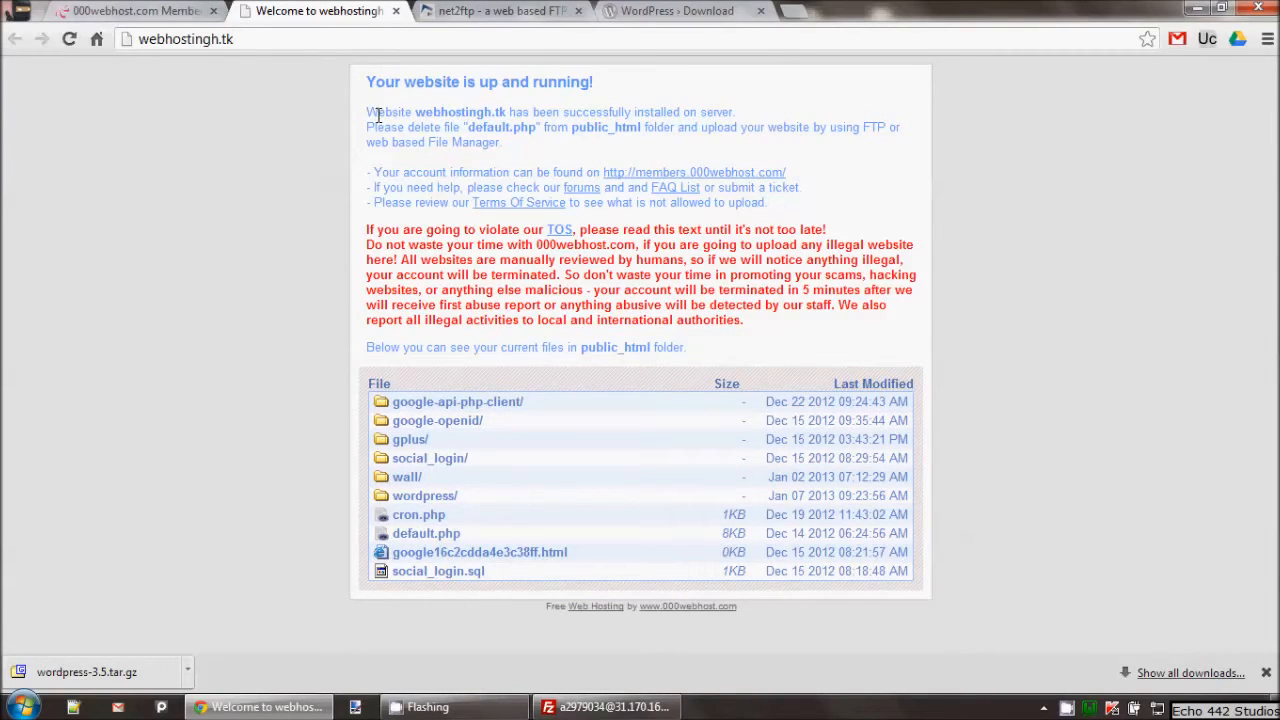
Open the live site's wordpress folder and choose Create a Configuration File.
{"action": "left_click", "coordinate": [430, 494]}
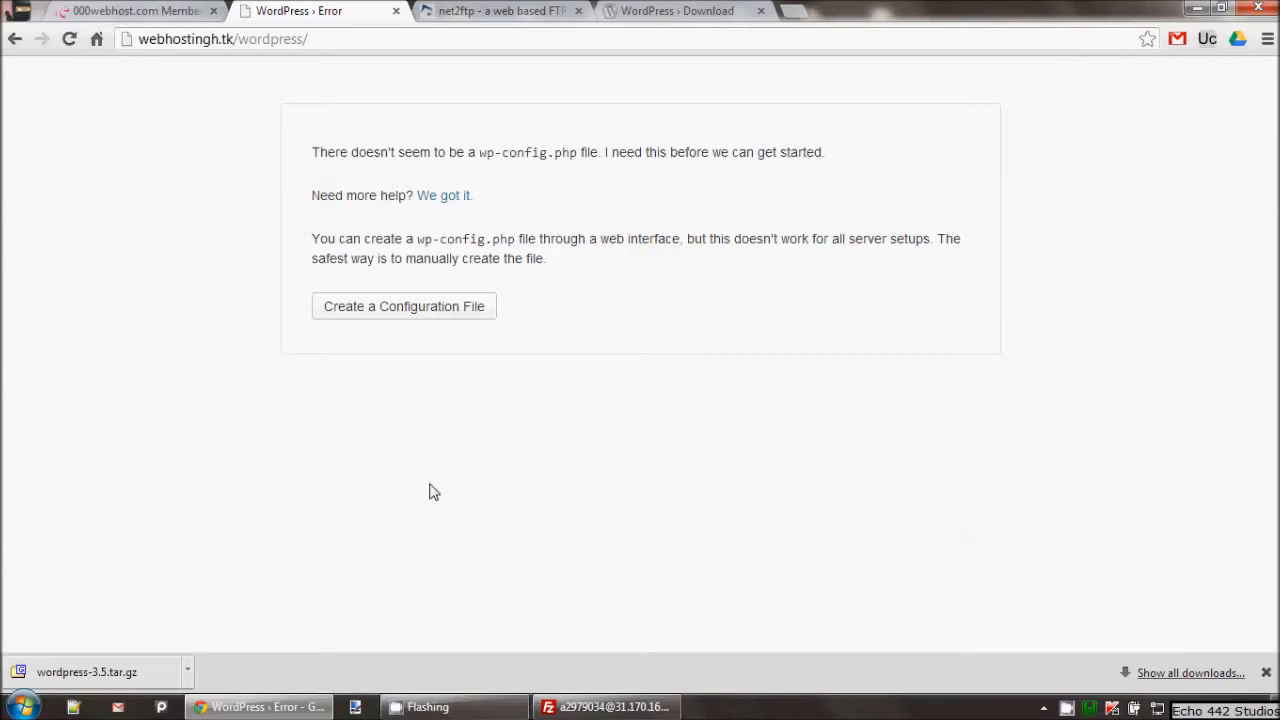
{"action": "left_click", "coordinate": [457, 305]}
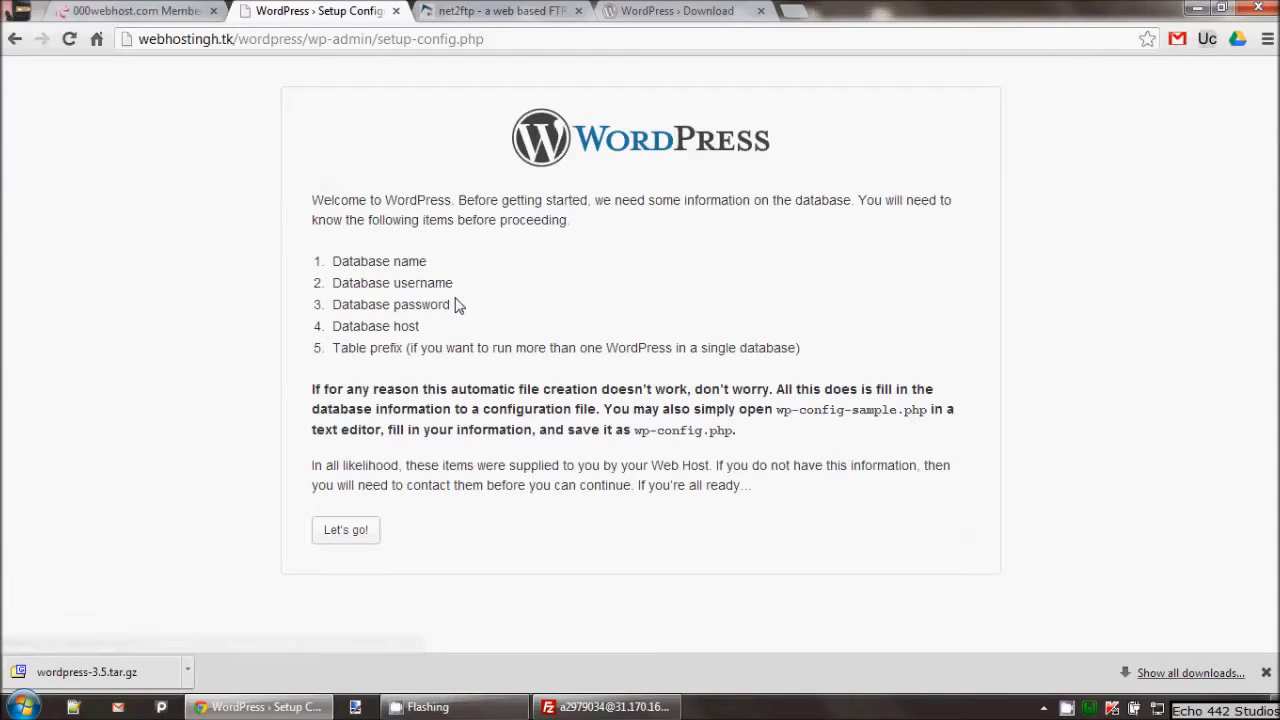
Open the MySQL database management page in the 000webhost control panel.
{"action": "left_click", "coordinate": [170, 10]}
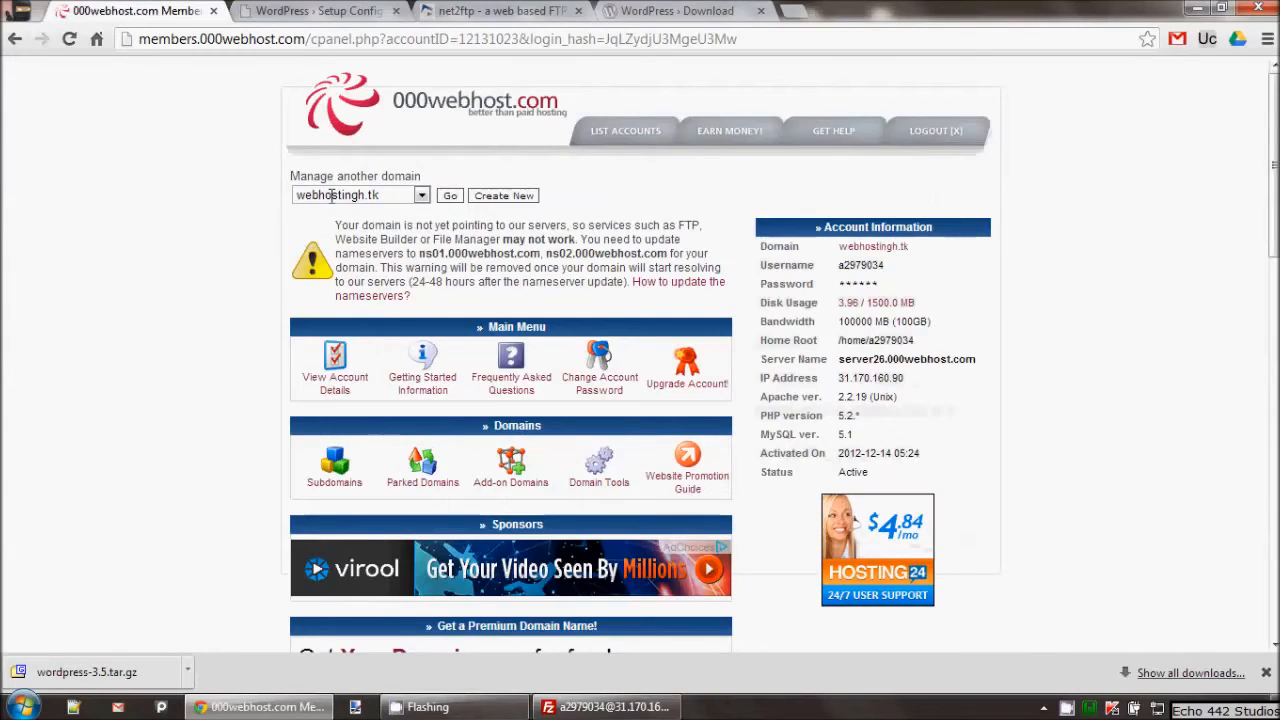
{"action": "scroll", "coordinate": [380, 340], "scroll_direction": "down", "scroll_amount": 6}
{"action": "scroll", "coordinate": [390, 348], "scroll_direction": "down", "scroll_amount": 3}
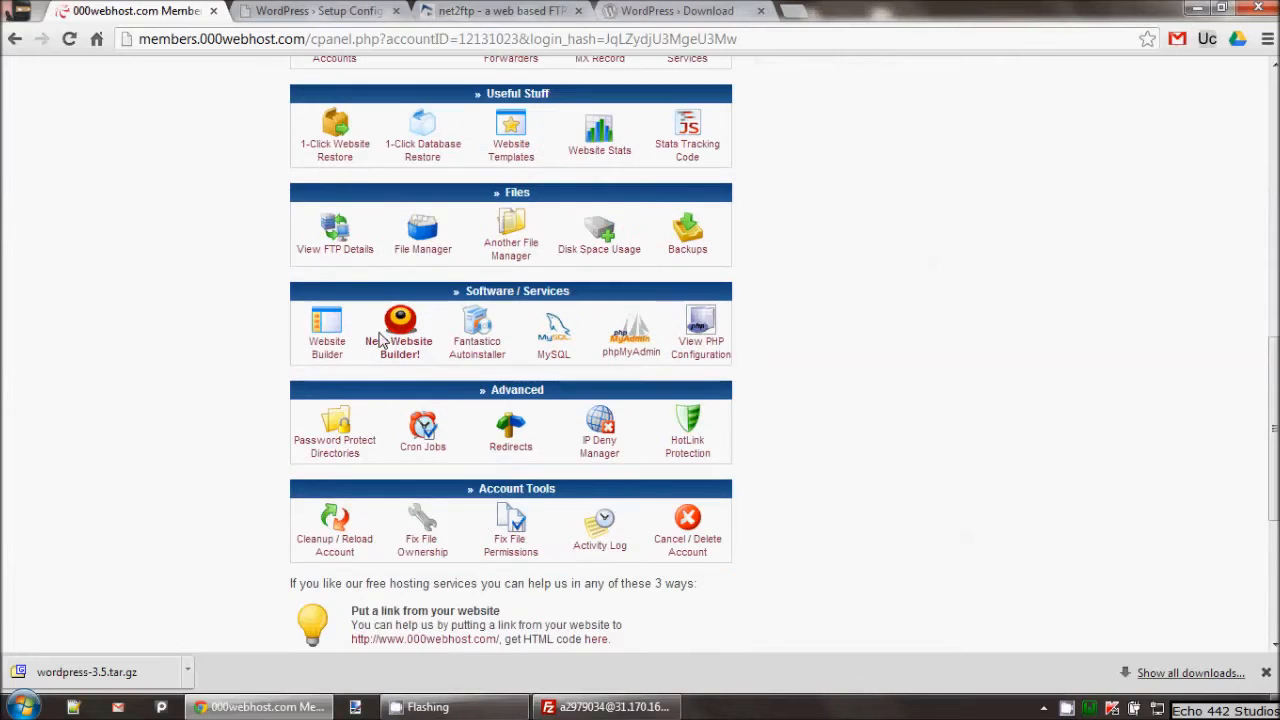
{"action": "left_click", "coordinate": [558, 338]}
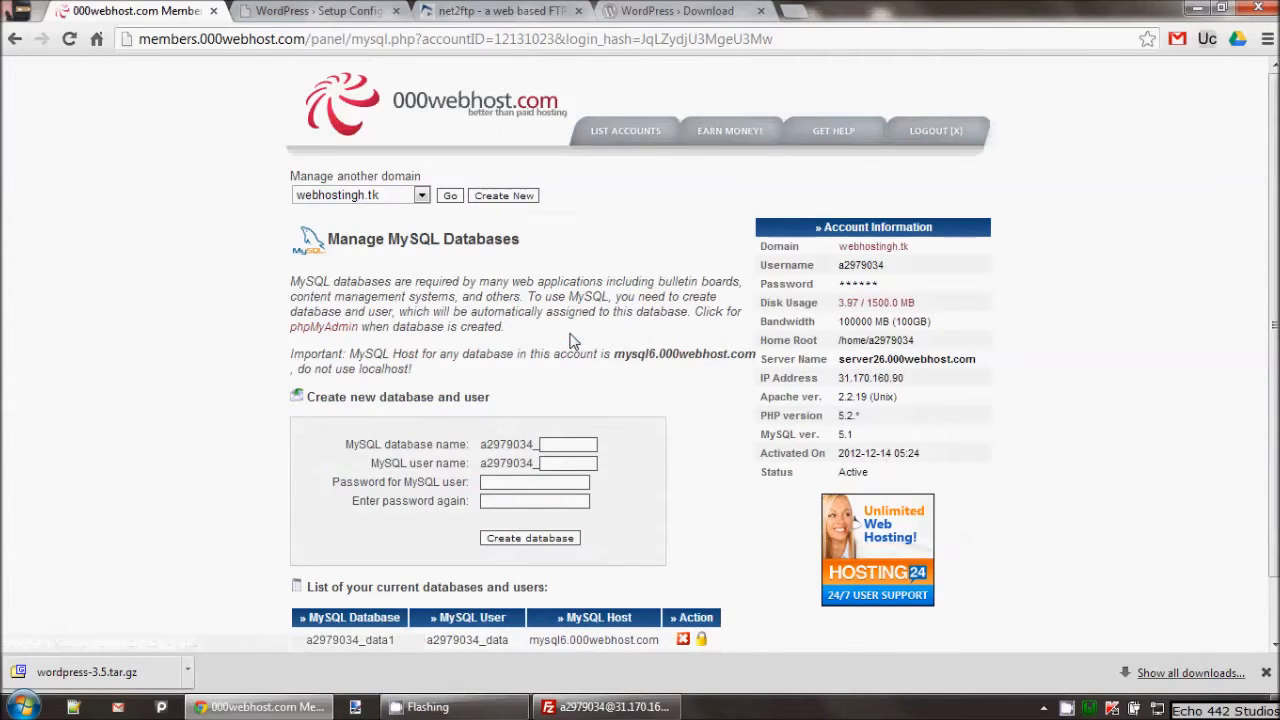
Enter database name wp, a user name ending in wp1, and the user password twice.
{"action": "left_click", "coordinate": [557, 445]}
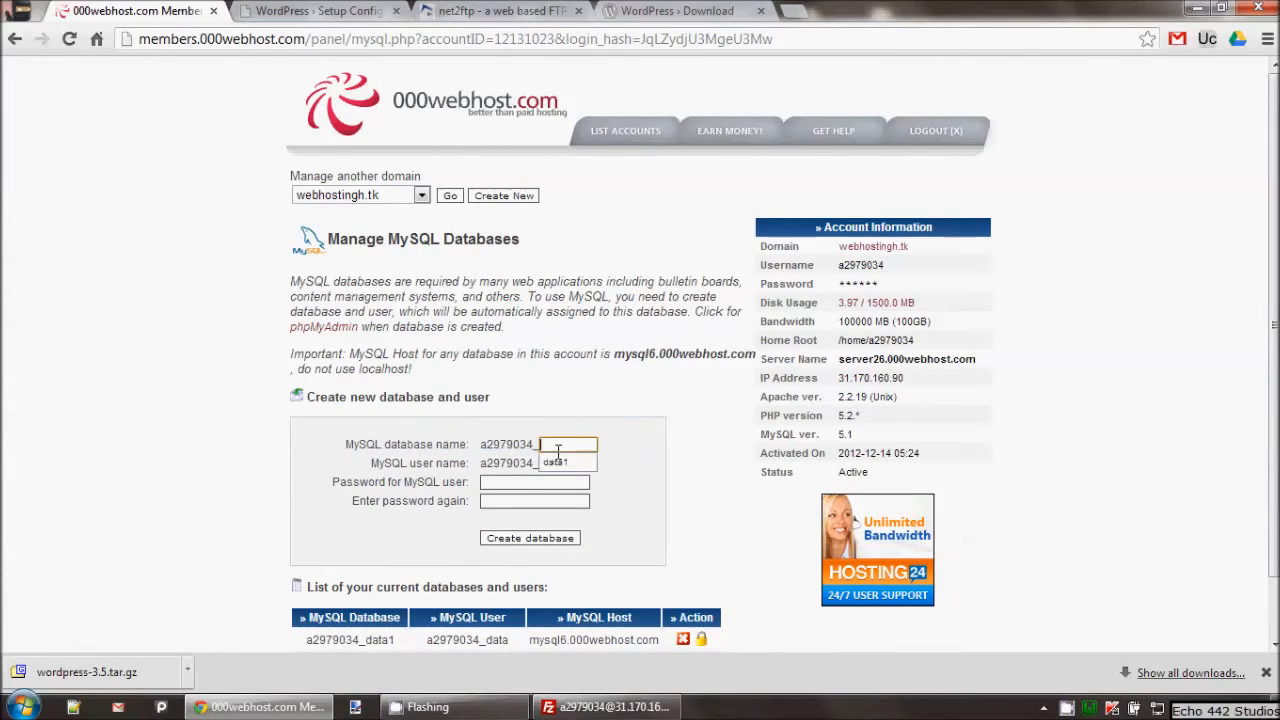
{"action": "type", "text": "wp"}
{"action": "key", "text": "Tab"}
{"action": "left_click", "coordinate": [508, 483]}
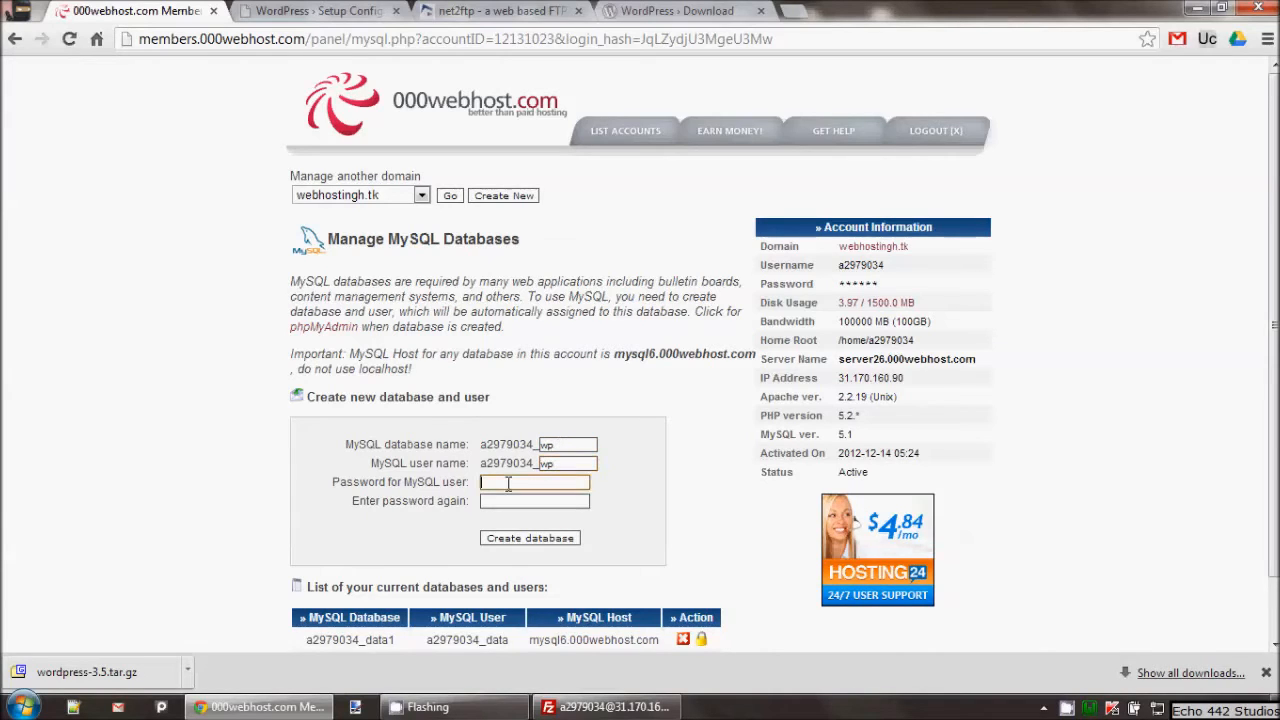
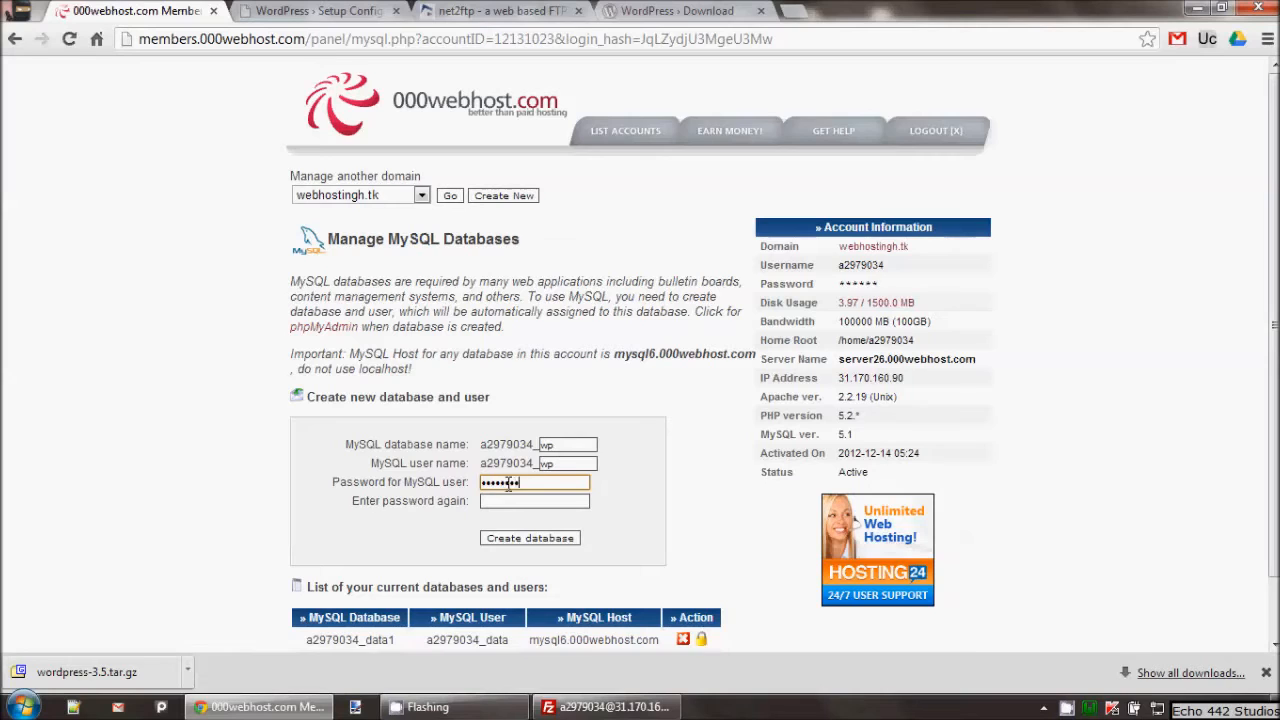
{"action": "left_click", "coordinate": [530, 497]}
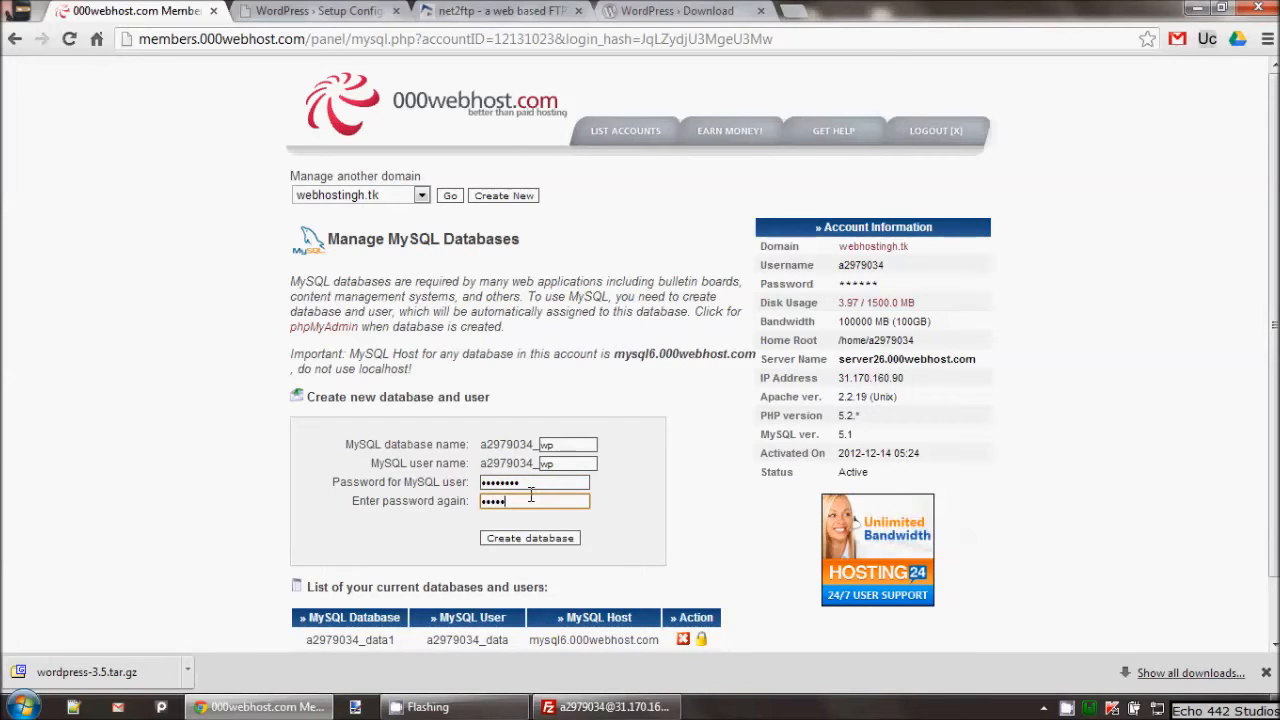
{"action": "left_click", "coordinate": [576, 464]}
{"action": "type", "text": "1"}
{"action": "left_click", "coordinate": [657, 502]}
Create the database and user, then return to the MySQL database list.
{"action": "scroll", "coordinate": [664, 390], "scroll_direction": "down", "scroll_amount": 1}
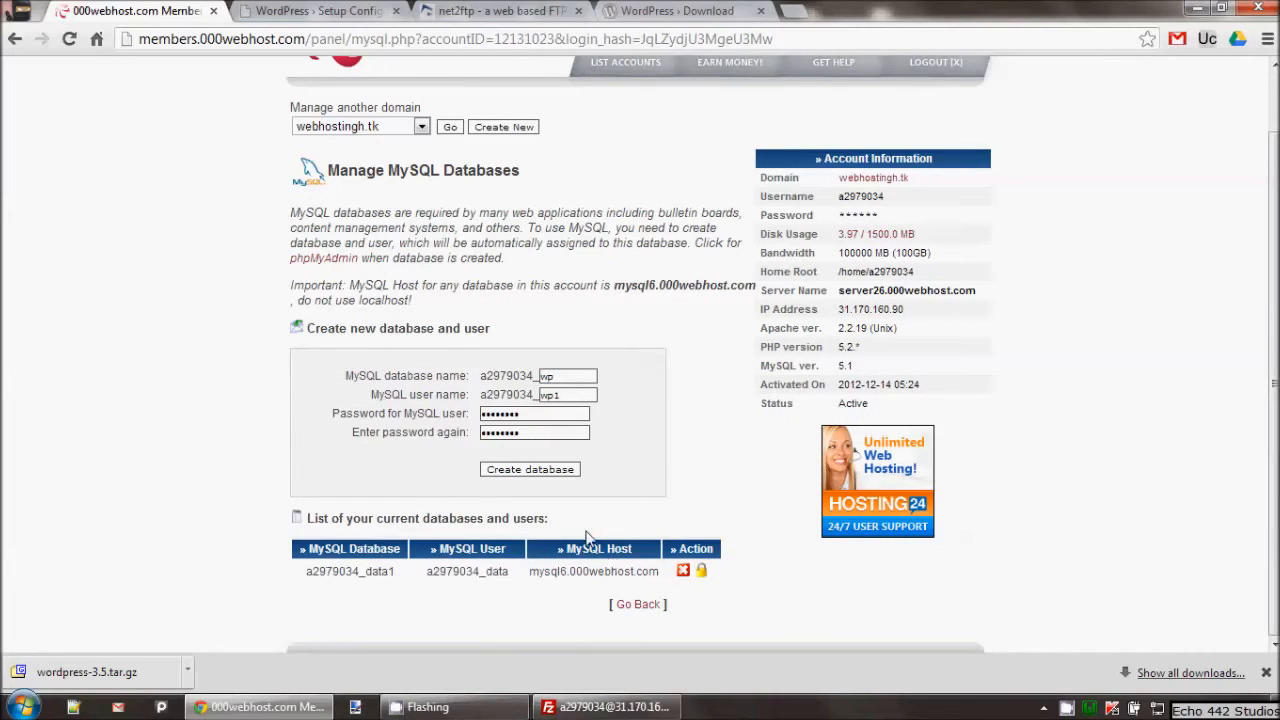
{"action": "left_click", "coordinate": [501, 474]}
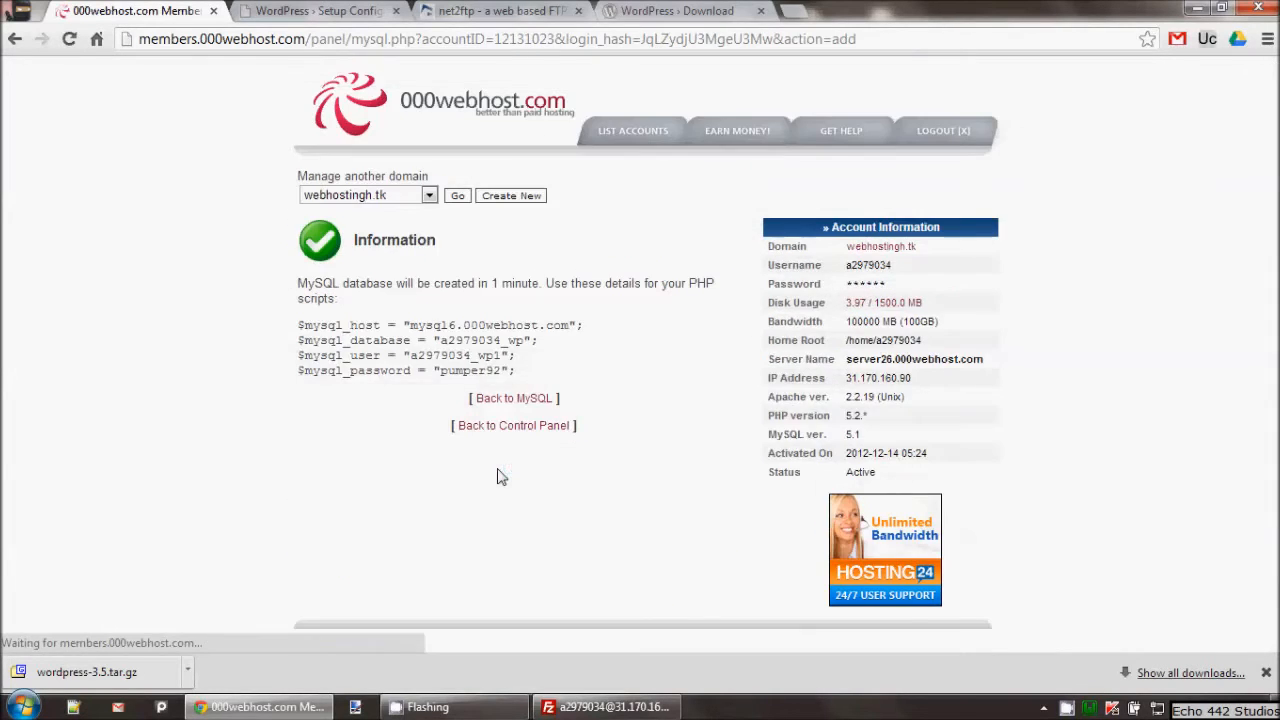
{"action": "left_click", "coordinate": [506, 404]}
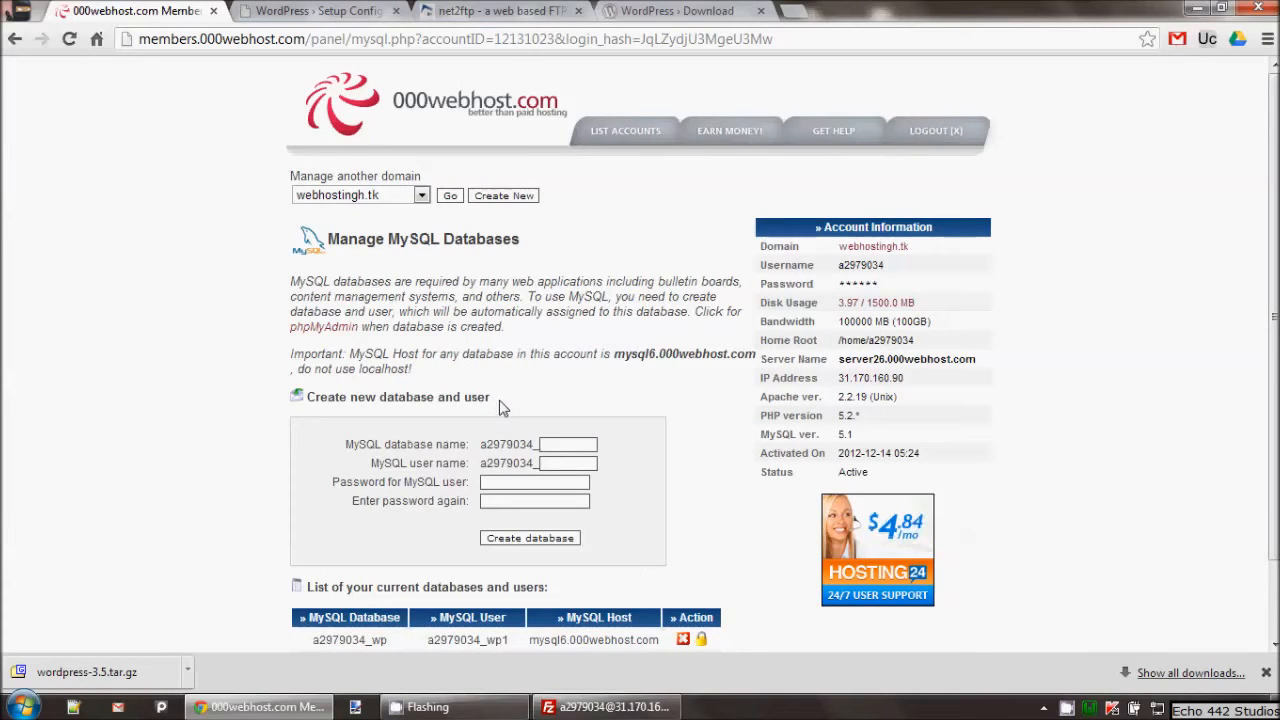
{"action": "scroll", "coordinate": [502, 408], "scroll_direction": "down", "scroll_amount": 1}
Replace the default Database Name with the MySQL name copied from the hosting database list.
{"action": "key", "text": "ctrl+Tab"}
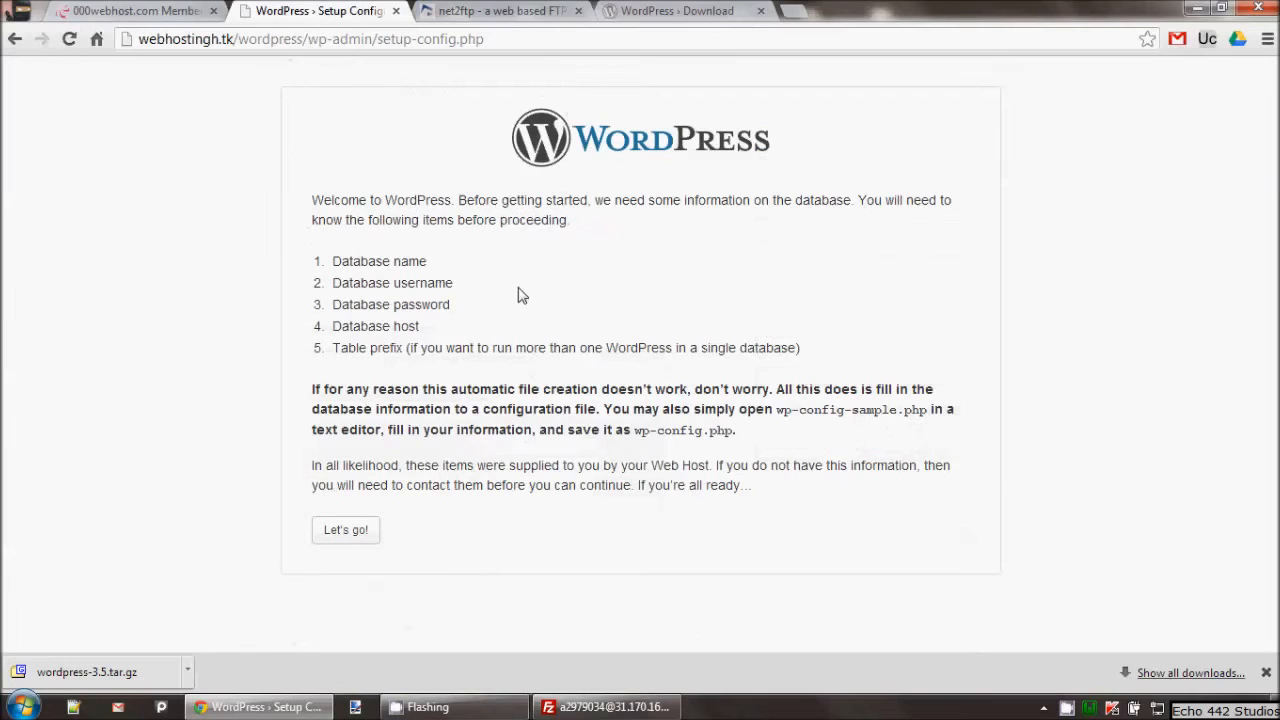
{"action": "left_click", "coordinate": [351, 538]}
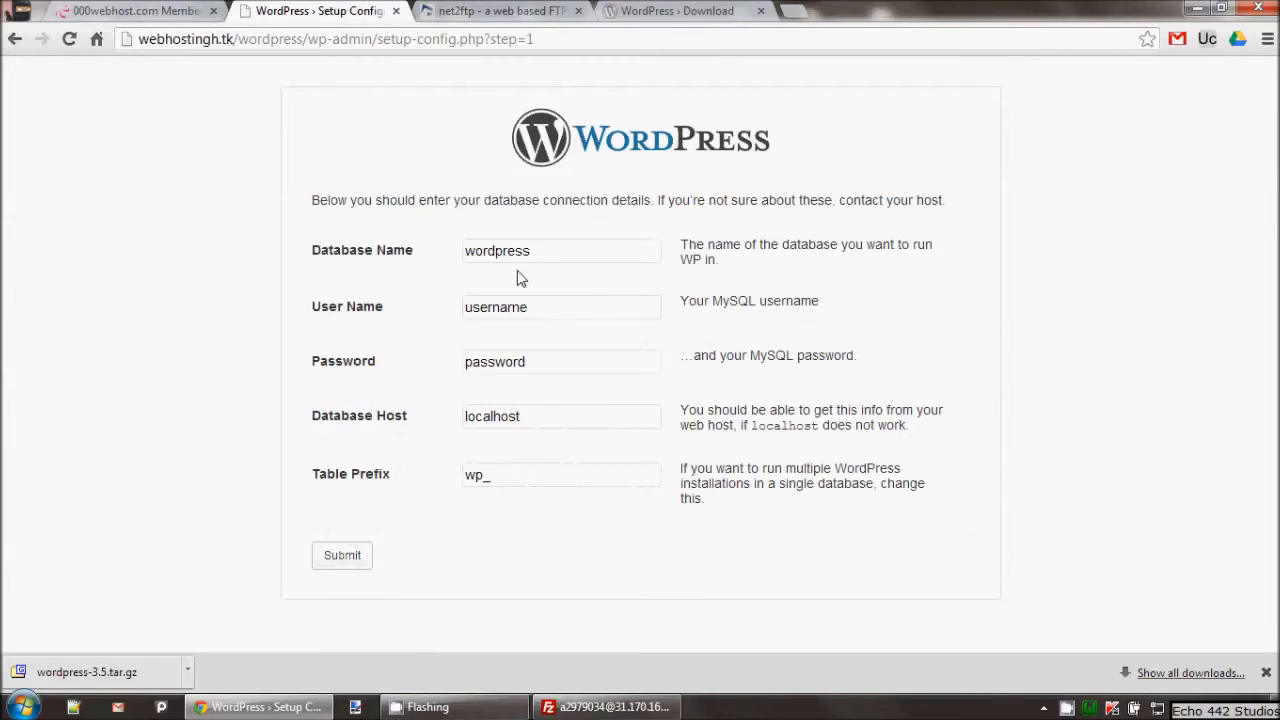
{"action": "left_click_drag", "start_coordinate": [544, 254], "coordinate": [368, 255]}
{"action": "key", "text": "BackSpace"}
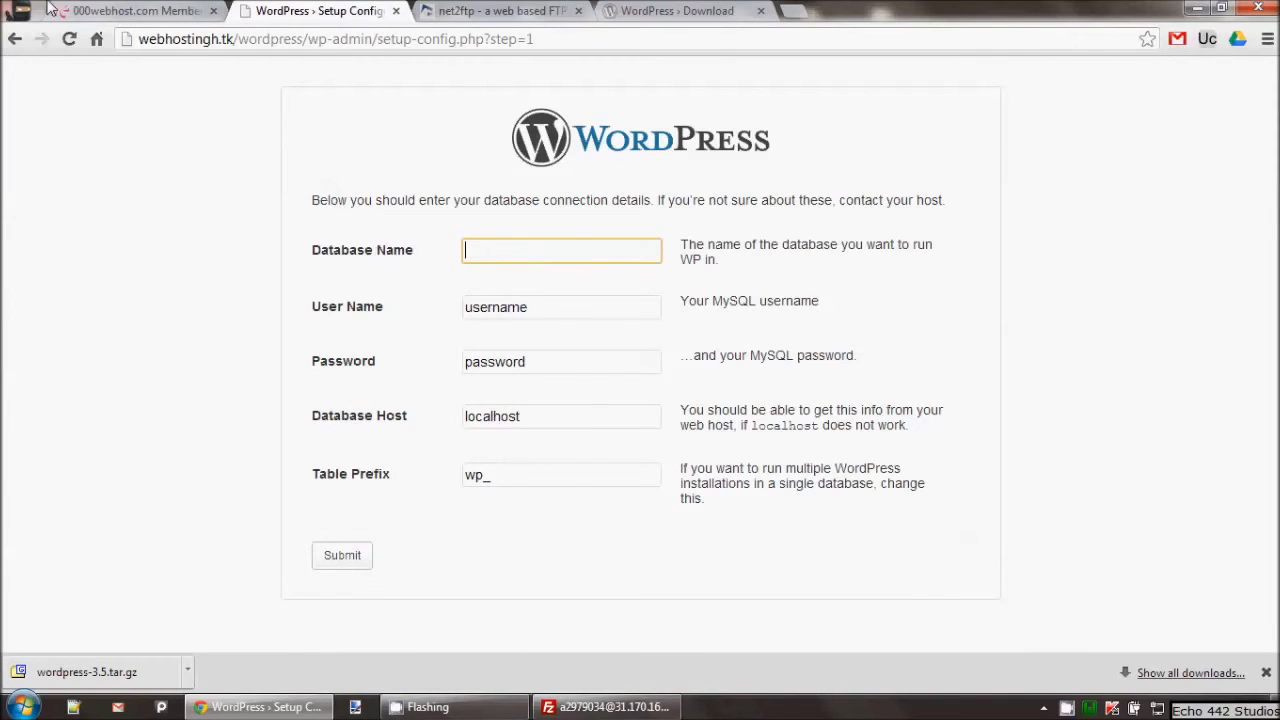
{"action": "key", "text": "ctrl+shift+Tab"}
{"action": "left_click_drag", "start_coordinate": [427, 548], "coordinate": [512, 548]}
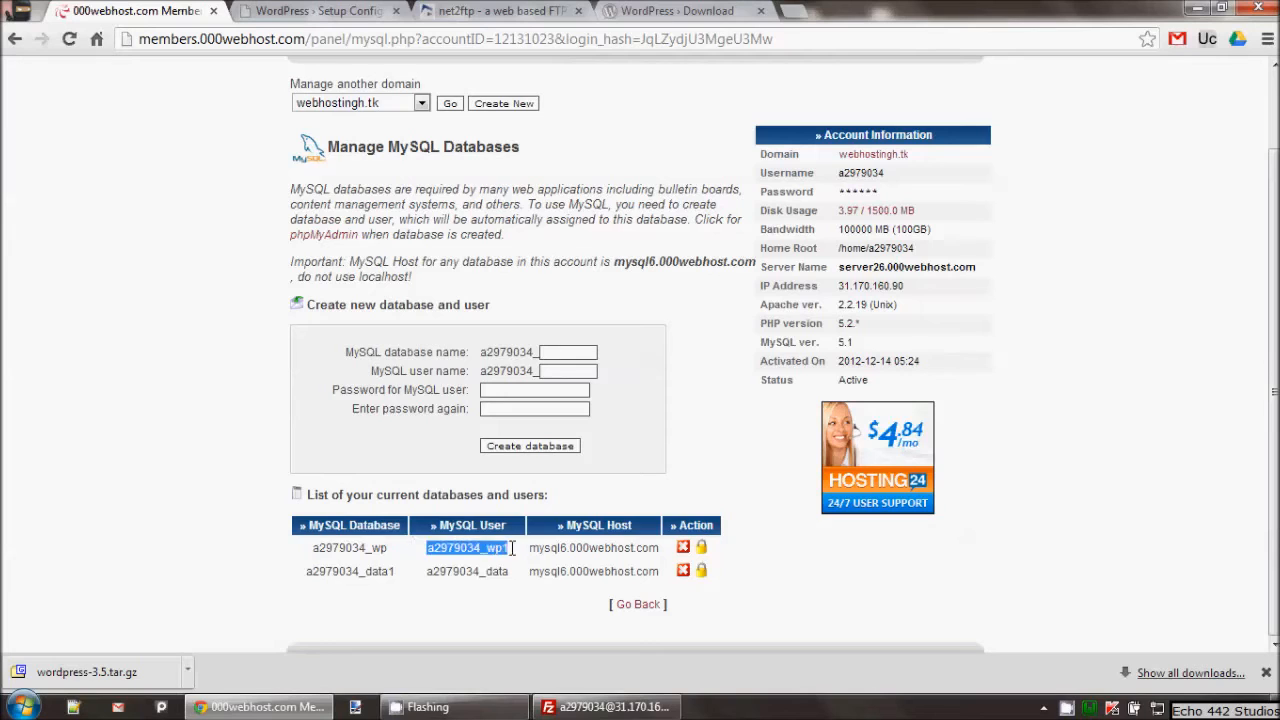
{"action": "right_click", "coordinate": [493, 545]}
{"action": "left_click", "coordinate": [522, 557]}
{"action": "left_click", "coordinate": [330, 10]}
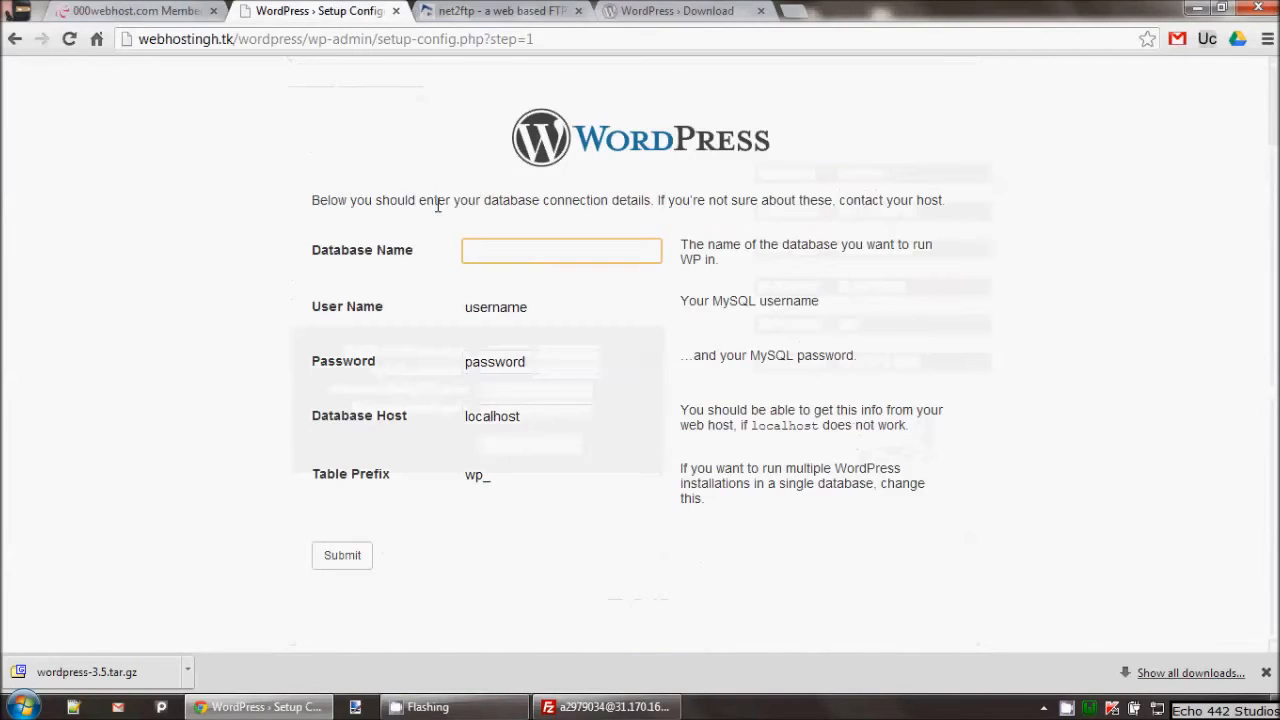
{"action": "key", "text": "ctrl+v"}
Paste the MySQL user name into User Name and trim Database Name to the actual database.
{"action": "key", "text": "Tab"}
{"action": "key", "text": "BackSpace"}
{"action": "key", "text": "ctrl+v"}
{"action": "left_click", "coordinate": [100, 10]}
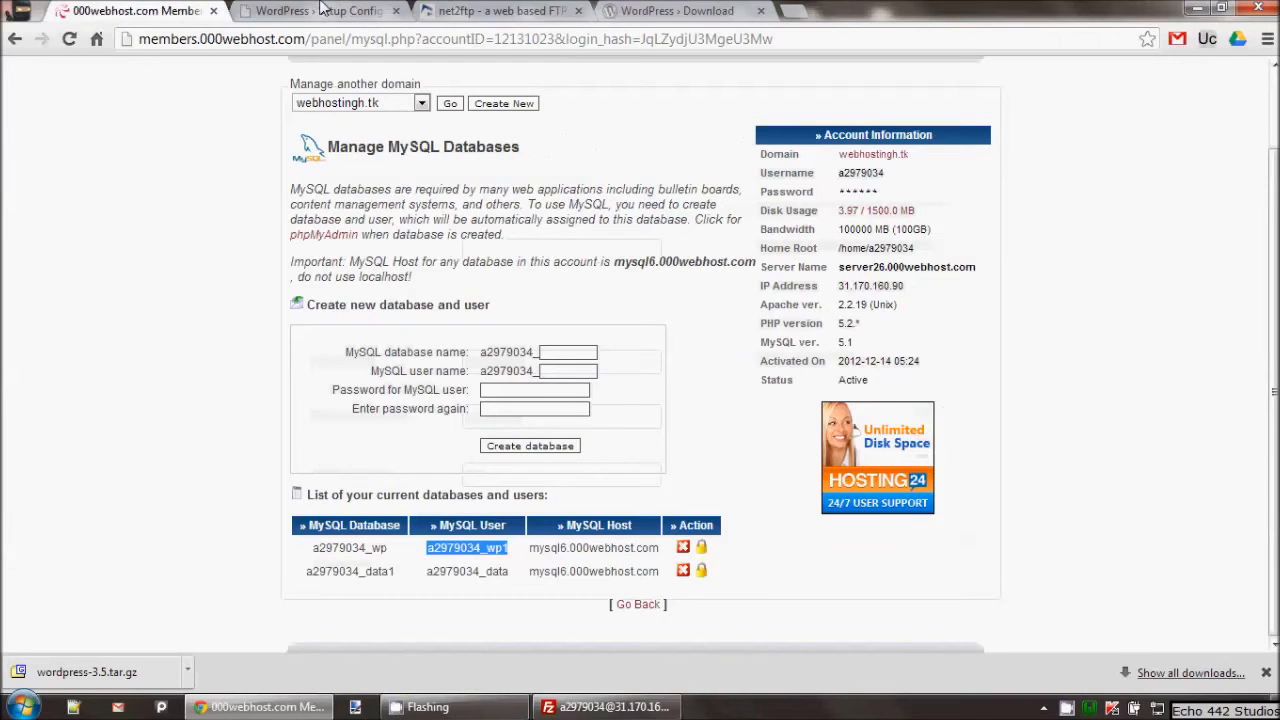
{"action": "left_click", "coordinate": [325, 11]}
{"action": "left_click", "coordinate": [565, 242]}
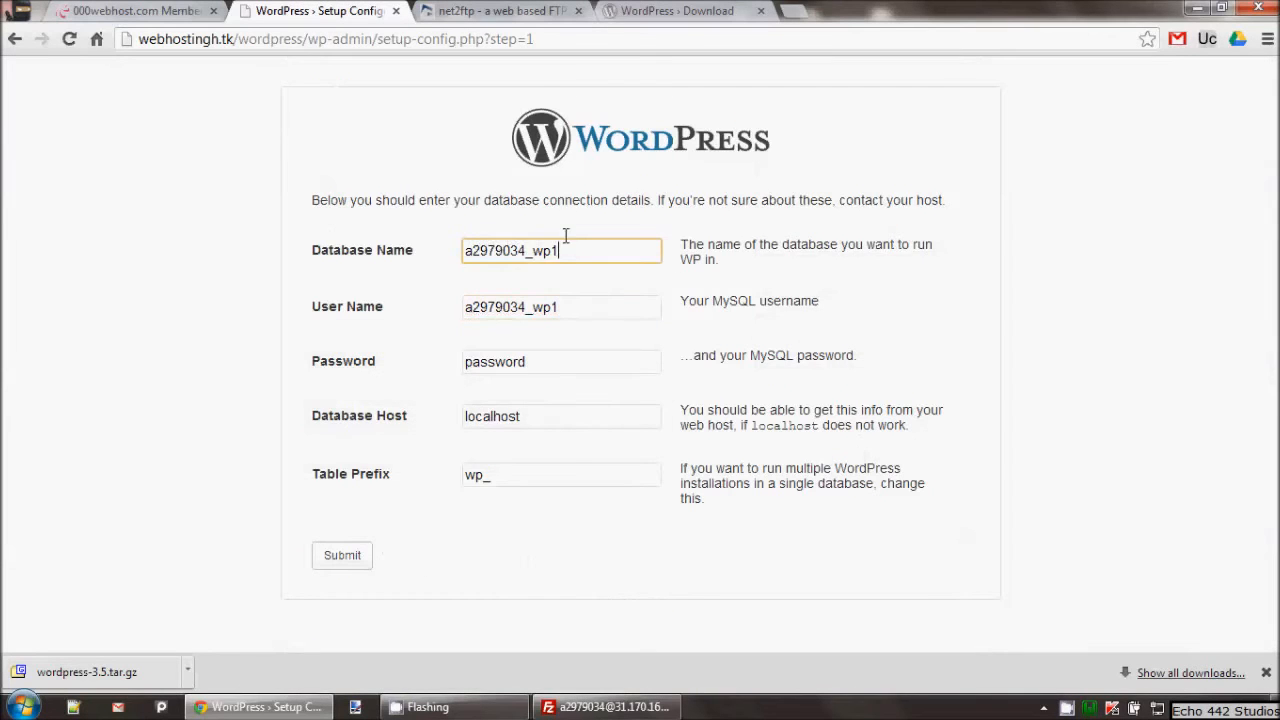
{"action": "key", "text": "BackSpace"}
Enter the database password and clear the default localhost host value.
{"action": "double_click", "coordinate": [553, 361]}
{"action": "key", "text": "BackSpace"}
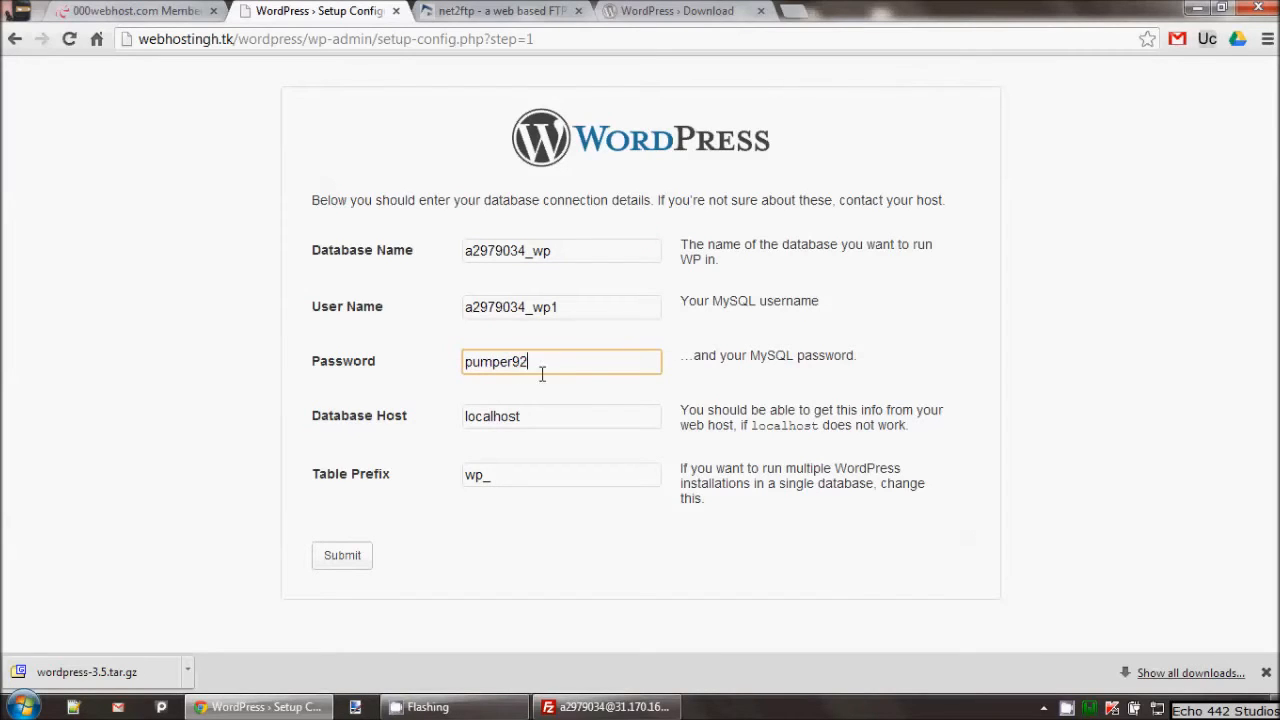
{"action": "left_click_drag", "start_coordinate": [560, 412], "coordinate": [445, 416]}
{"action": "key", "text": "BackSpace"}
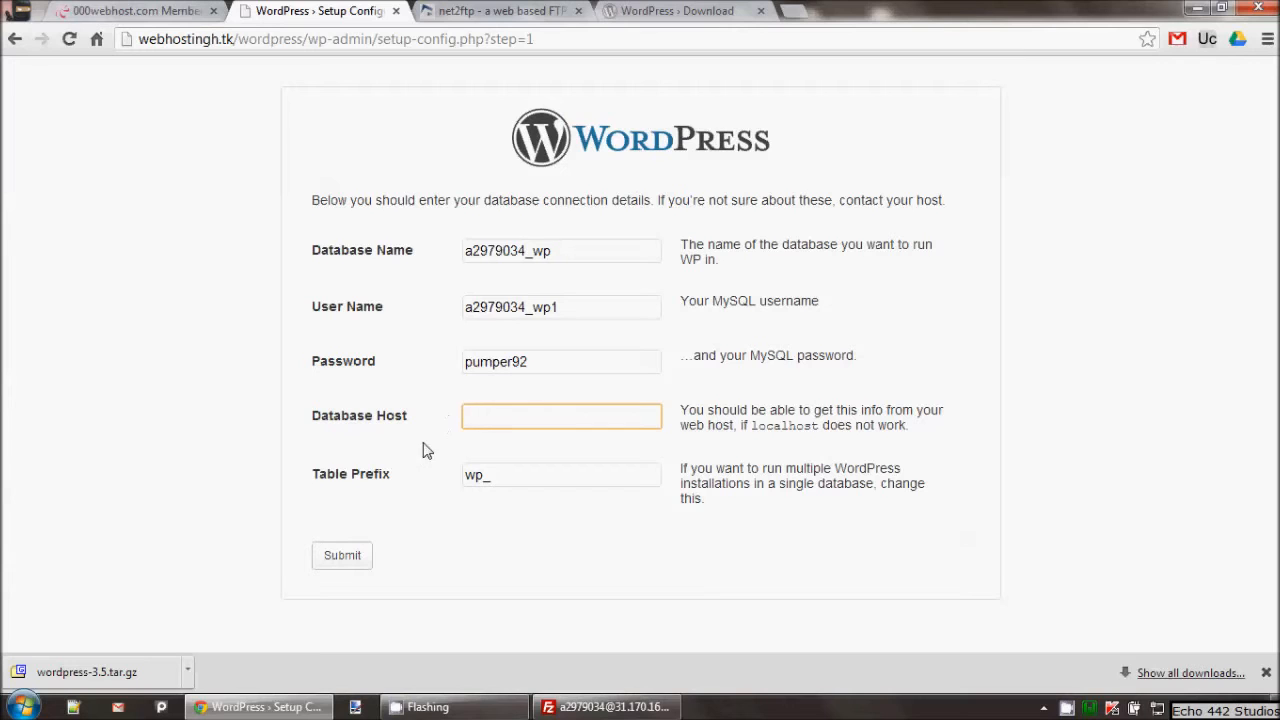
Copy mysql6.000webhost.com from the hosting page into the Database Host field.
{"action": "left_click", "coordinate": [188, 10]}
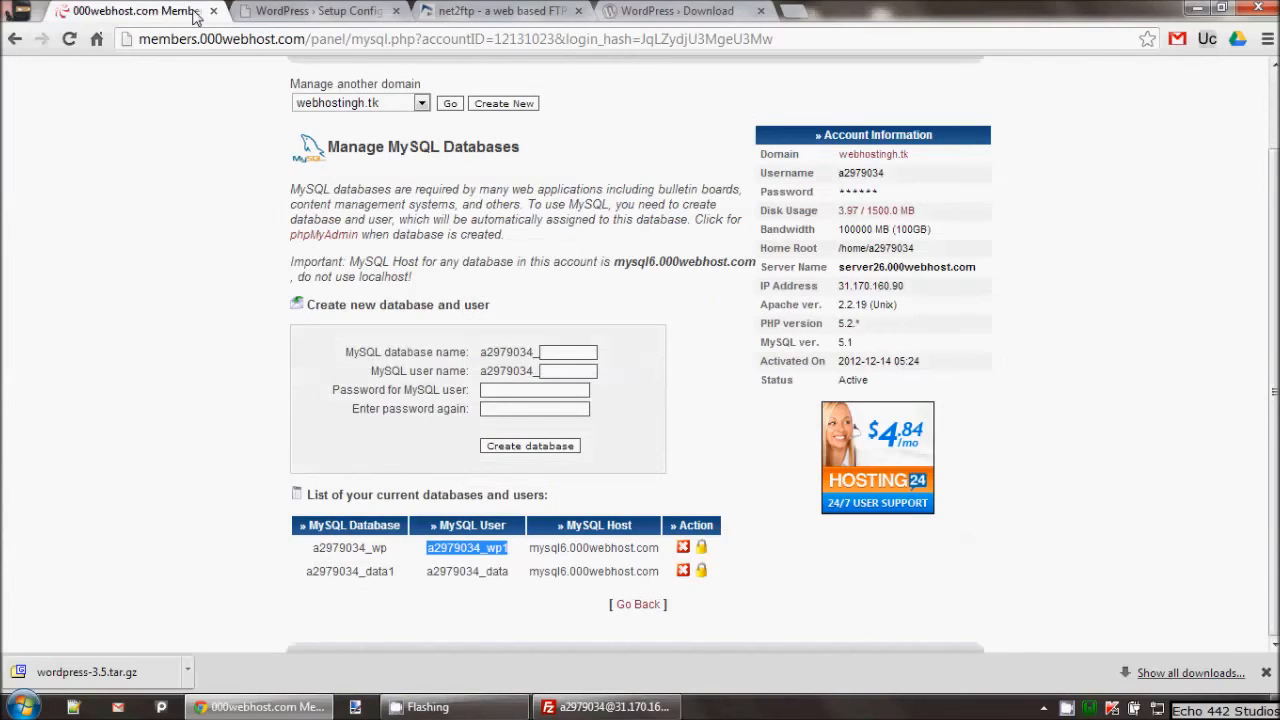
{"action": "left_click_drag", "start_coordinate": [662, 548], "coordinate": [530, 548]}
{"action": "right_click", "coordinate": [553, 551]}
{"action": "left_click", "coordinate": [585, 563]}
{"action": "left_click", "coordinate": [310, 11]}
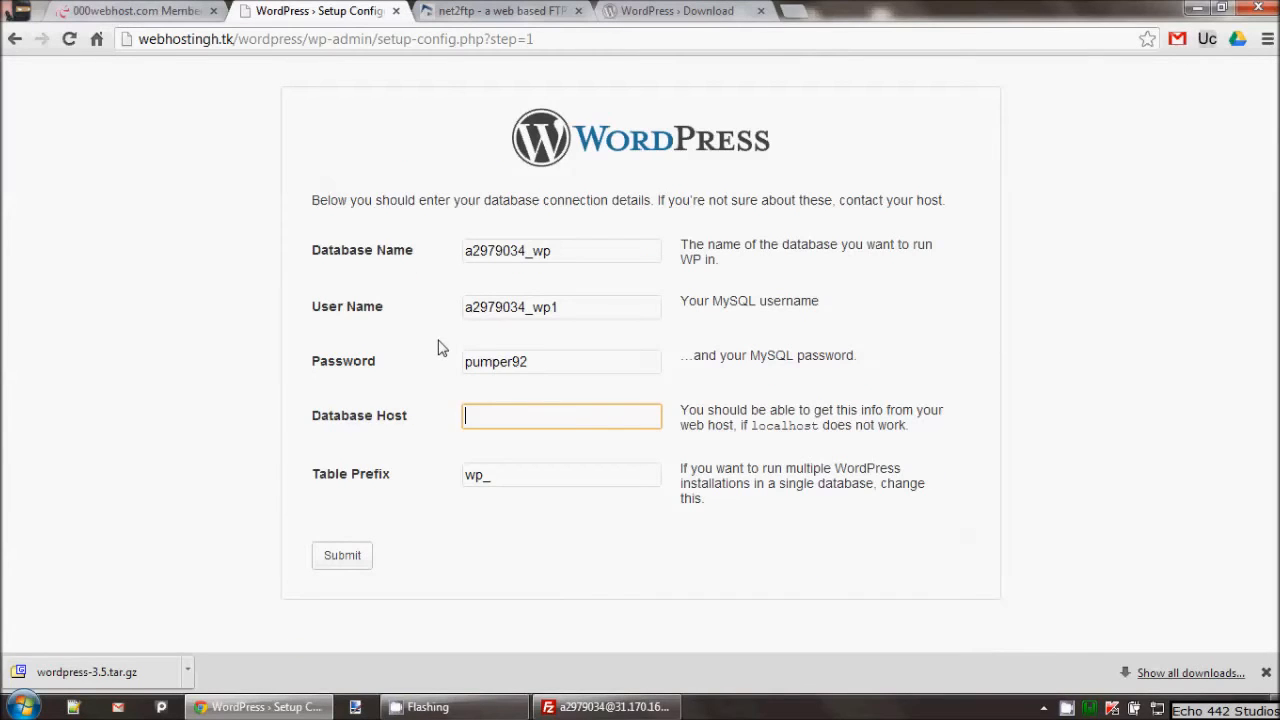
{"action": "key", "text": "ctrl+v"}
{"action": "left_click", "coordinate": [609, 457]}
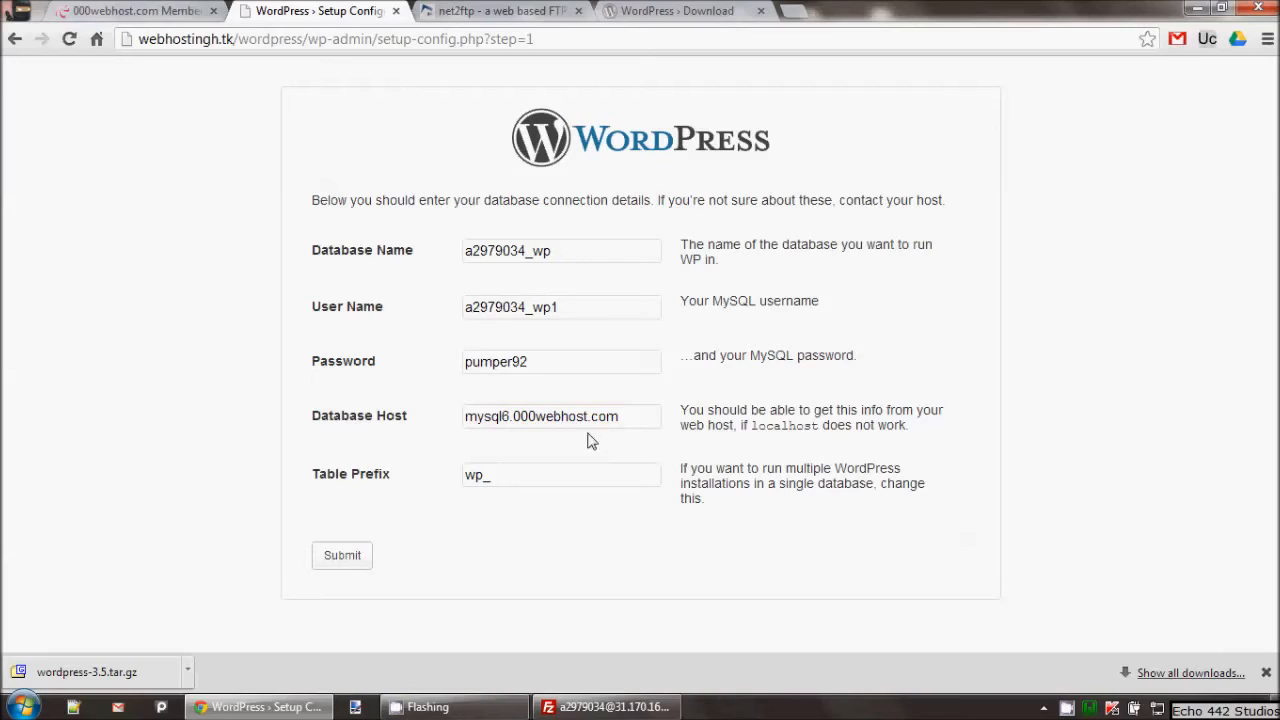
Recheck the Database Host value and submit the database connection details.
{"action": "left_click_drag", "start_coordinate": [478, 421], "coordinate": [594, 418]}
{"action": "left_click", "coordinate": [587, 436]}
{"action": "left_click_drag", "start_coordinate": [478, 416], "coordinate": [606, 416]}
{"action": "left_click", "coordinate": [594, 418]}
{"action": "left_click", "coordinate": [160, 10]}
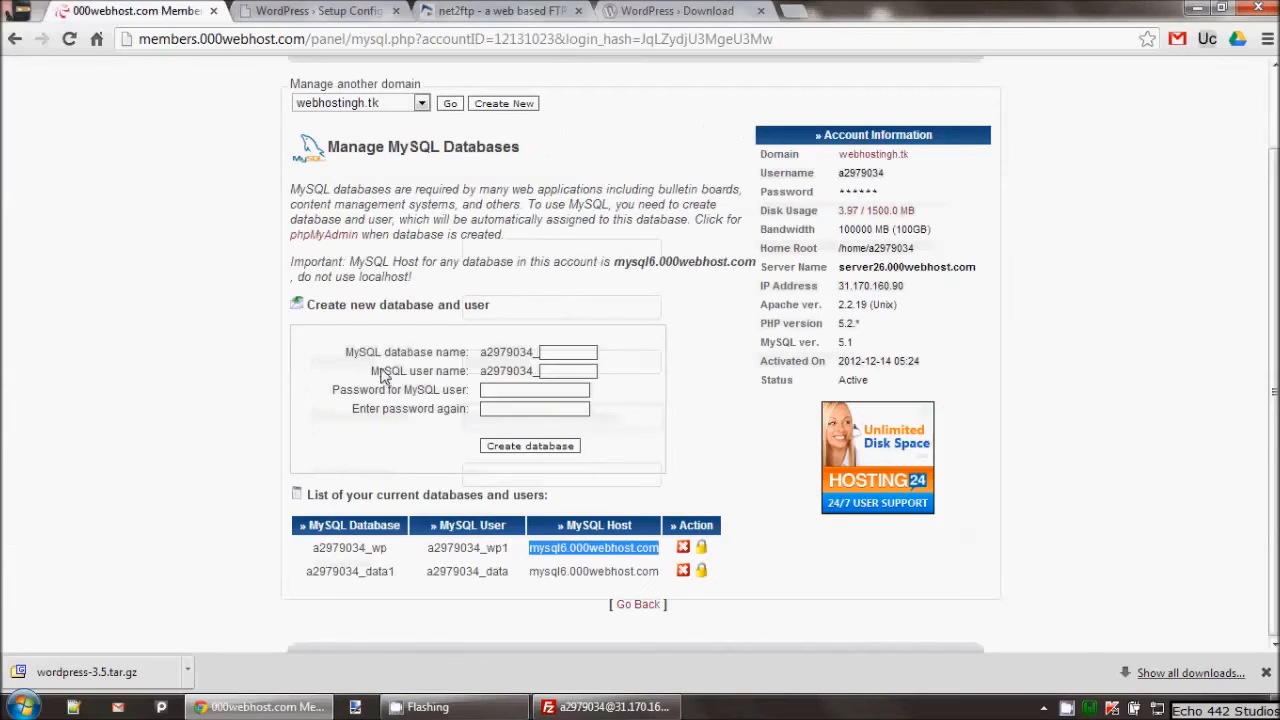
{"action": "left_click", "coordinate": [380, 10]}
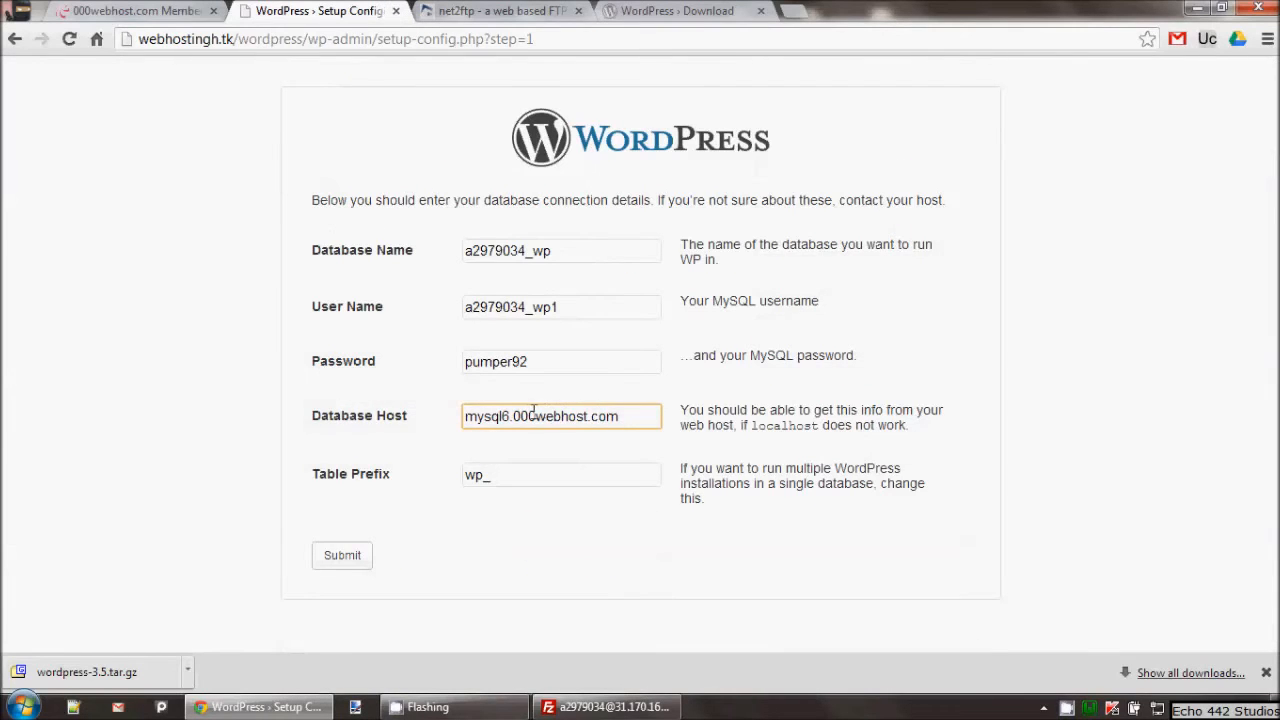
{"action": "left_click", "coordinate": [342, 555]}
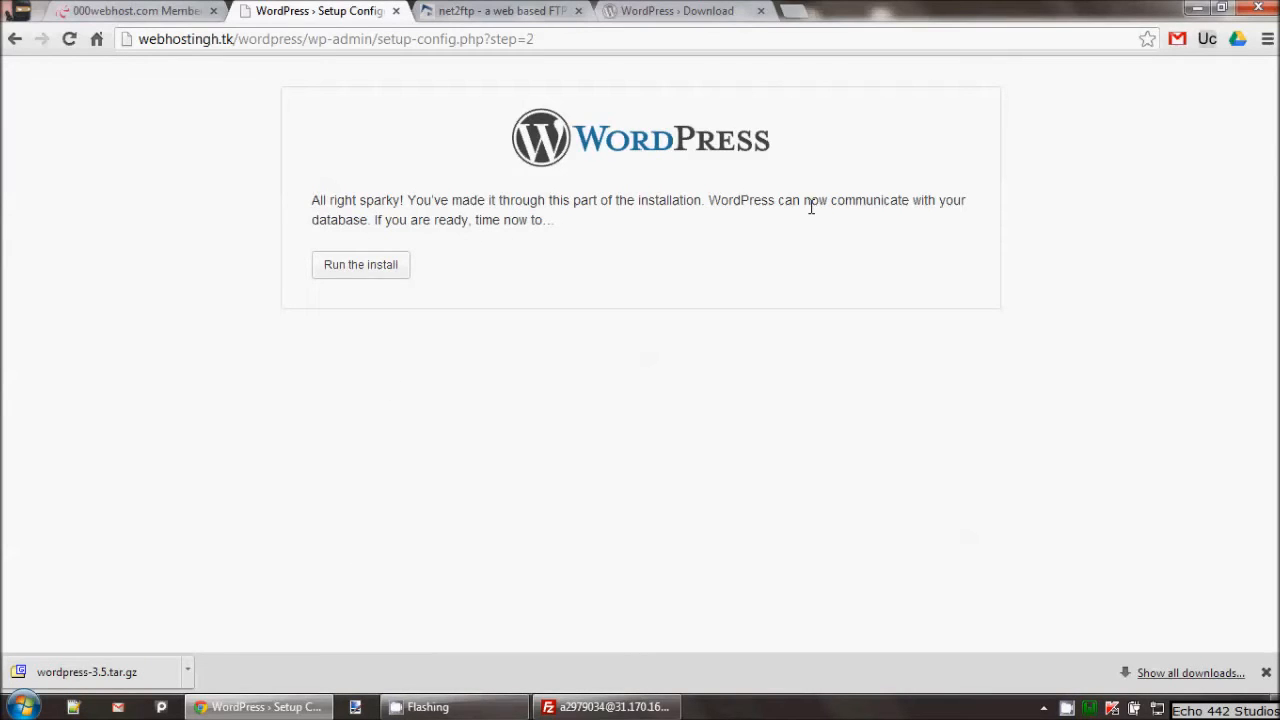
Run the install and enter the admin password in both password fields.
{"action": "left_click", "coordinate": [349, 266]}
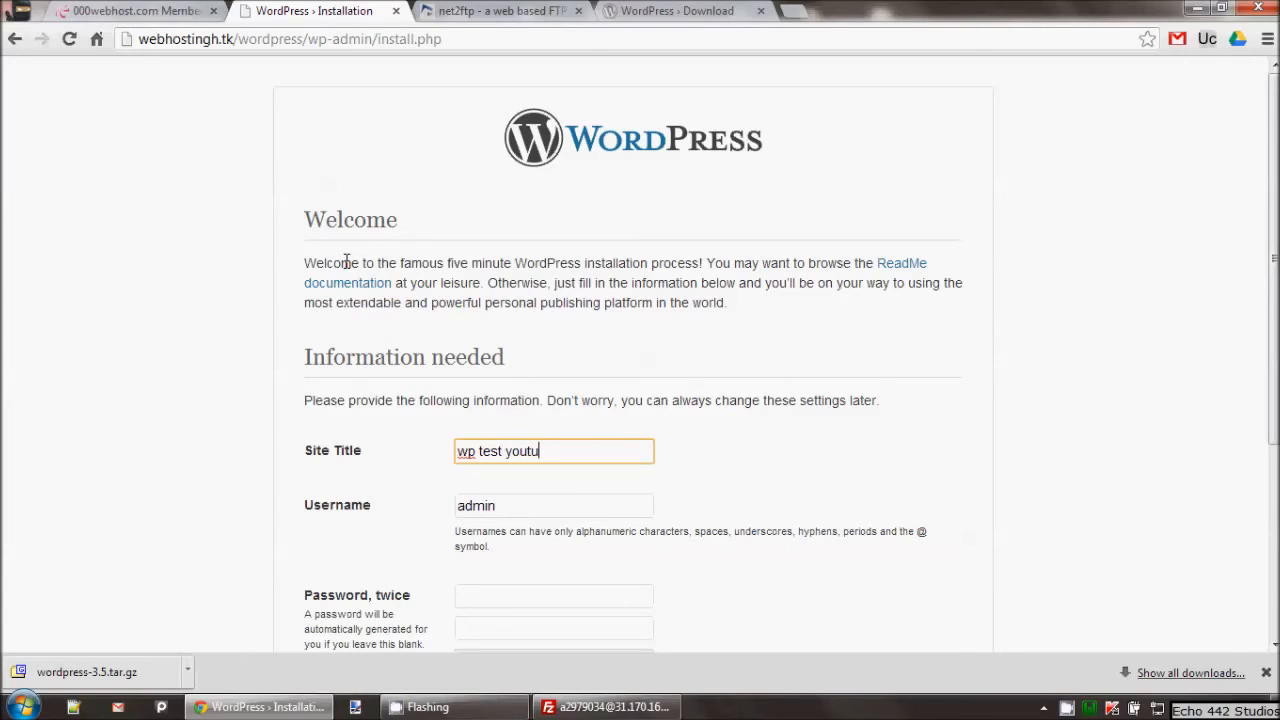
{"action": "scroll", "coordinate": [386, 274], "scroll_direction": "down", "scroll_amount": 2}
{"action": "scroll", "coordinate": [420, 340], "scroll_direction": "up", "scroll_amount": 1}
{"action": "left_click", "coordinate": [491, 507]}
{"action": "type", "text": "••••••"}
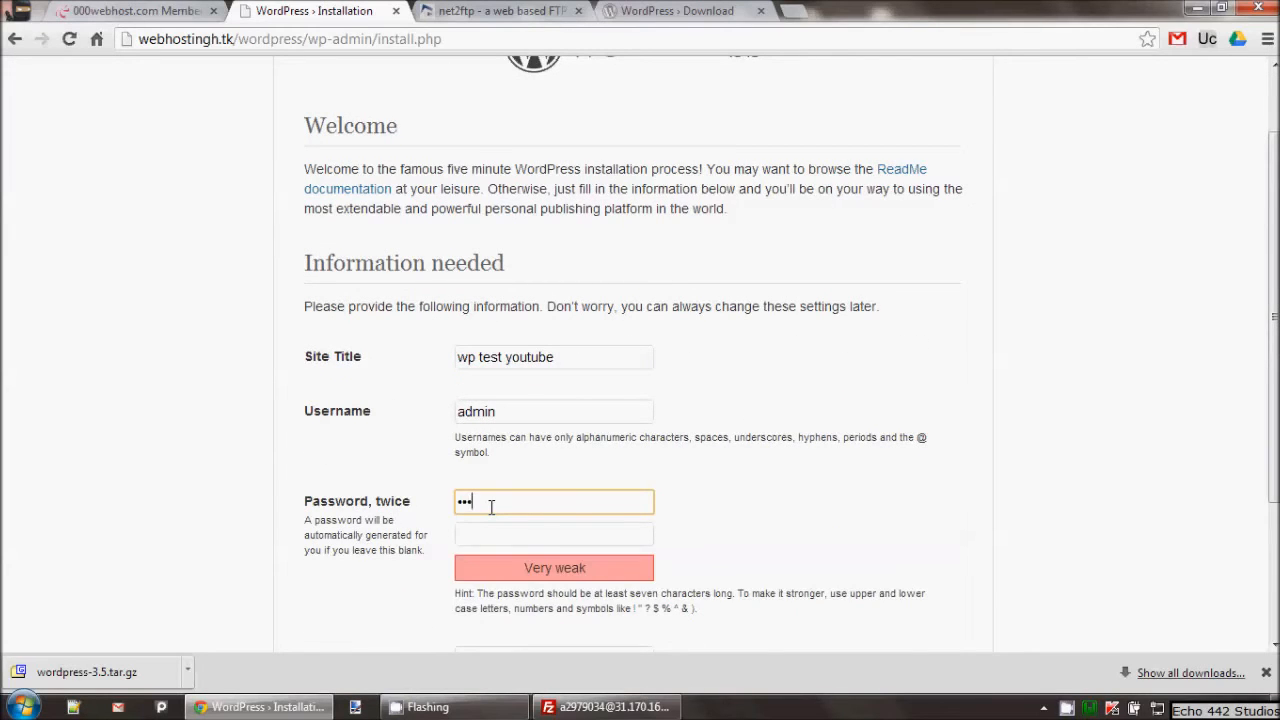
{"action": "type", "text": "•"}
{"action": "key", "text": "Tab"}
{"action": "type", "text": "••"}
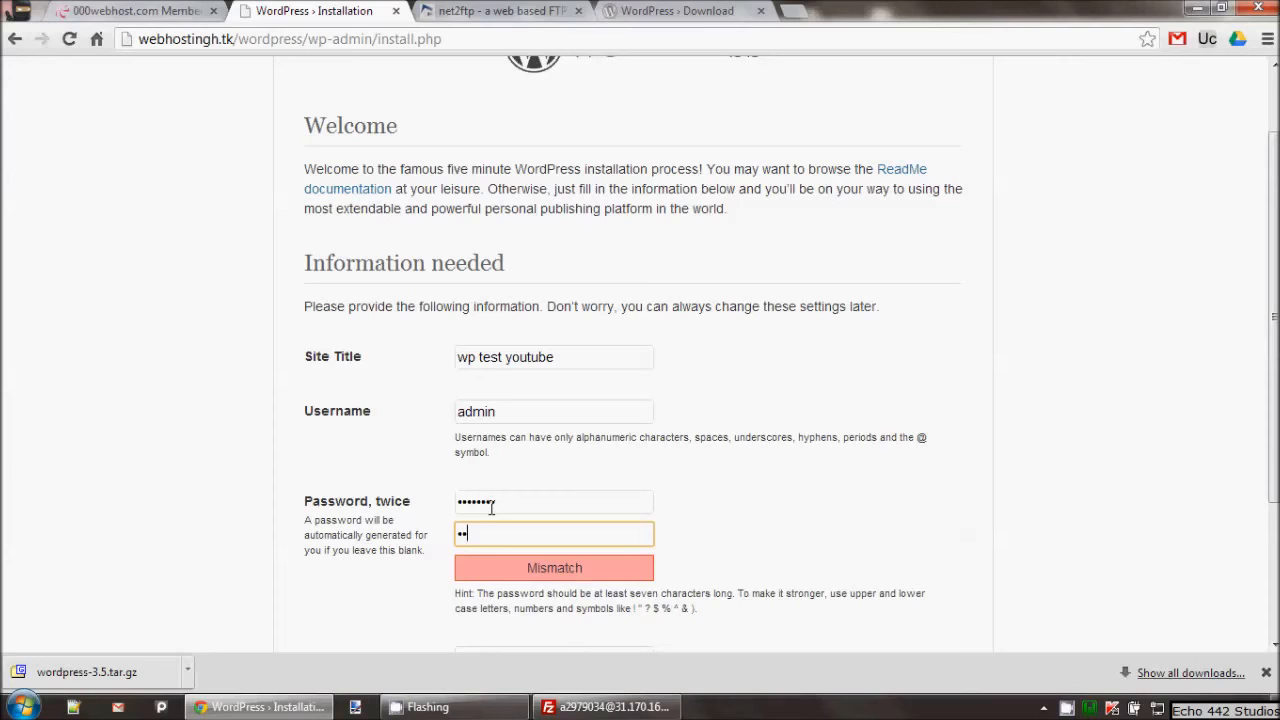
{"action": "type", "text": "••••••"}
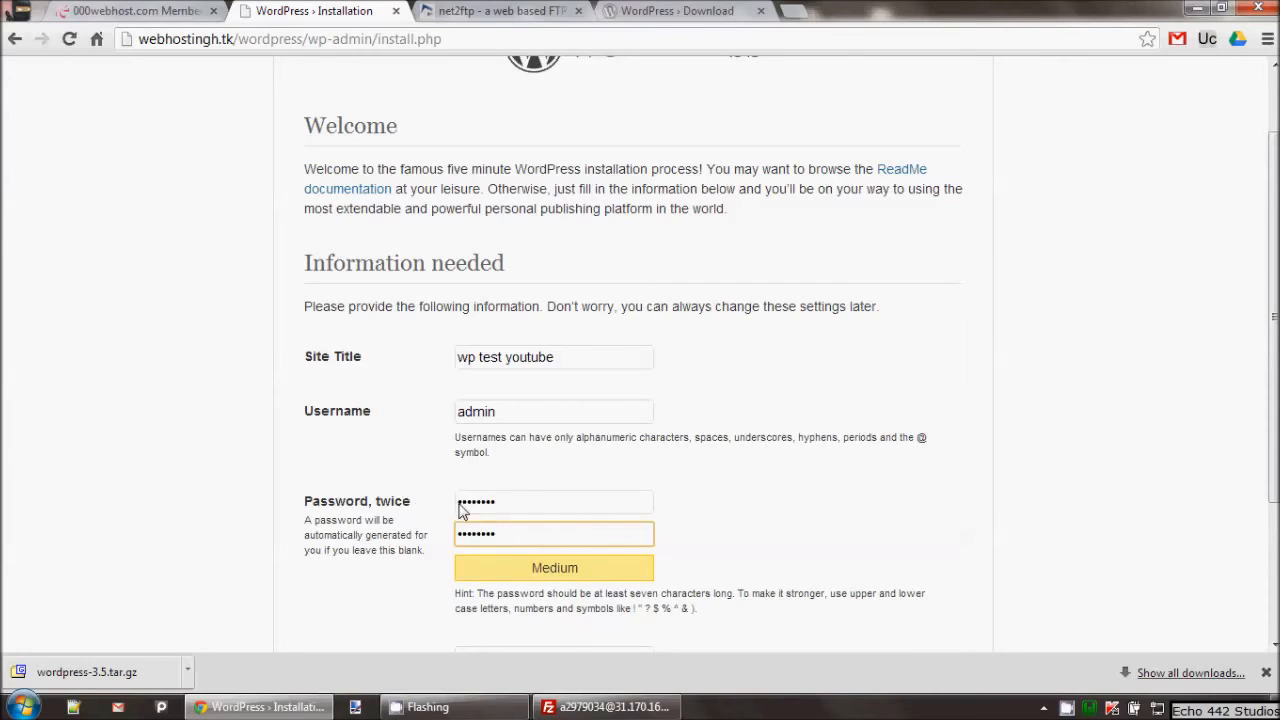
Fill in the admin e-mail address from the browser's suggestion.
{"action": "scroll", "coordinate": [488, 500], "scroll_direction": "down", "scroll_amount": 2}
{"action": "left_click", "coordinate": [474, 468]}
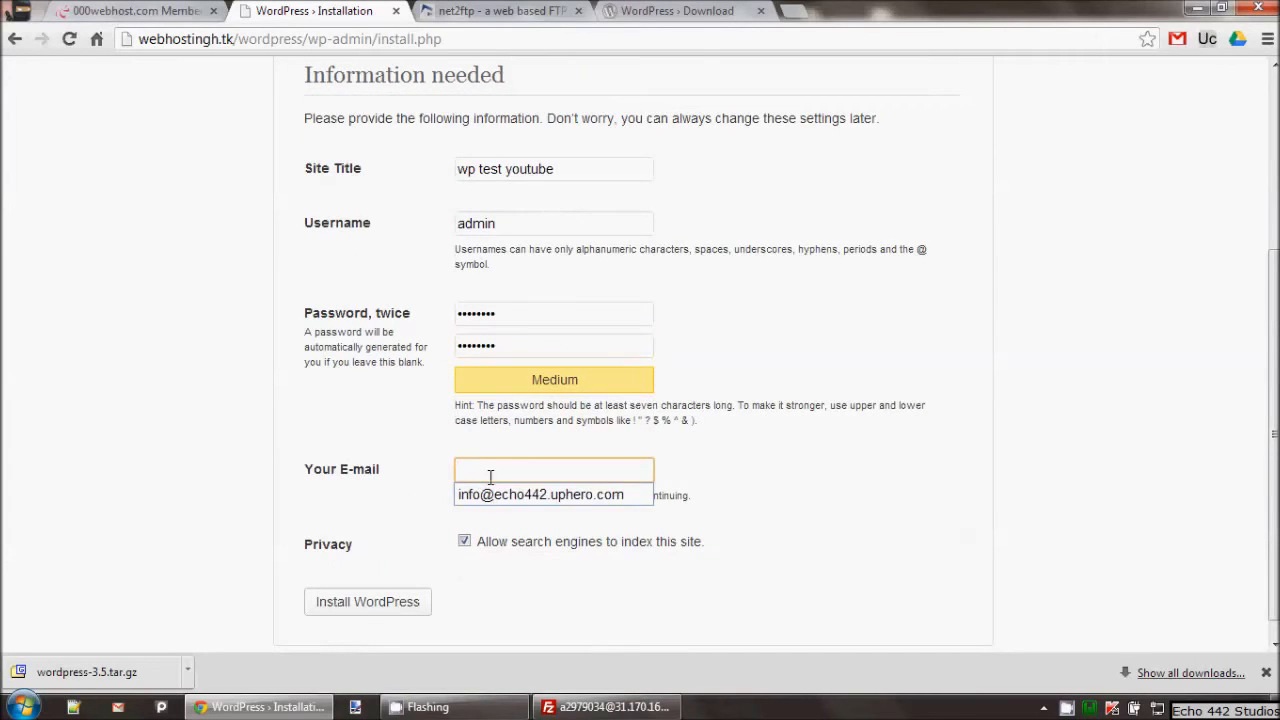
{"action": "left_click", "coordinate": [495, 492]}
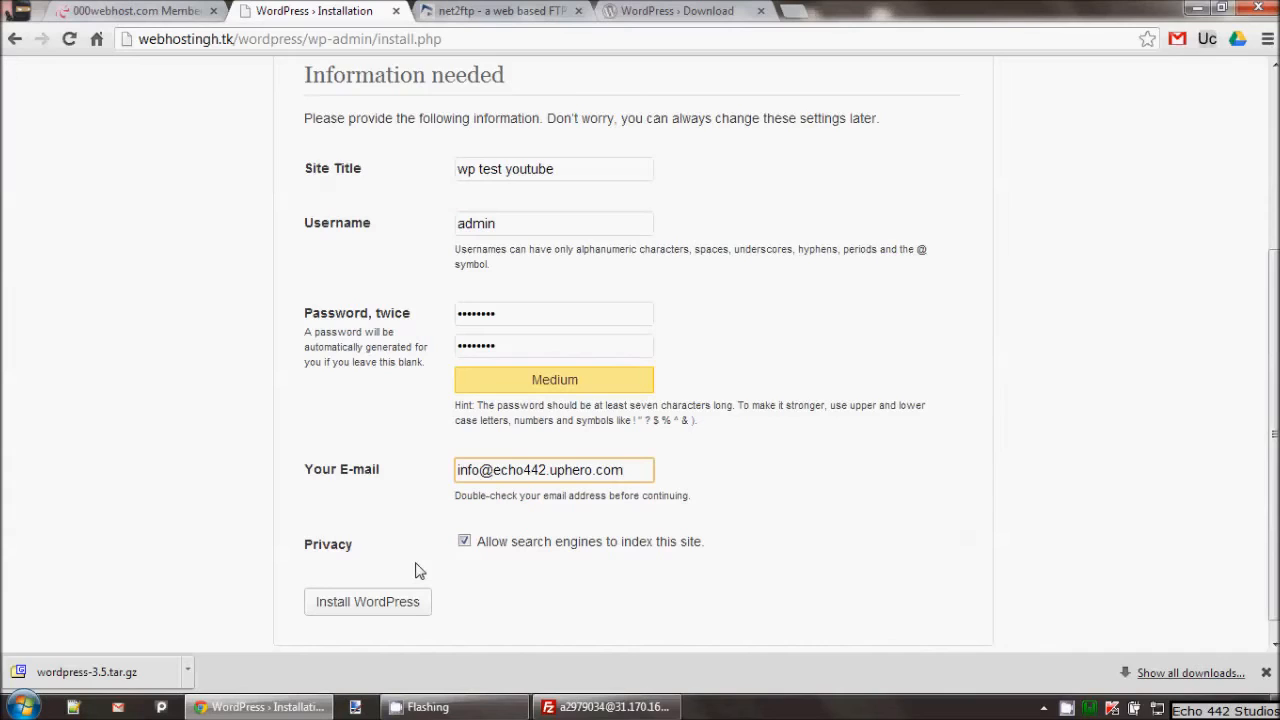
{"action": "double_click", "coordinate": [593, 495]}
{"action": "left_click", "coordinate": [702, 500]}
{"action": "left_click", "coordinate": [545, 470]}
{"action": "left_click", "coordinate": [428, 476]}
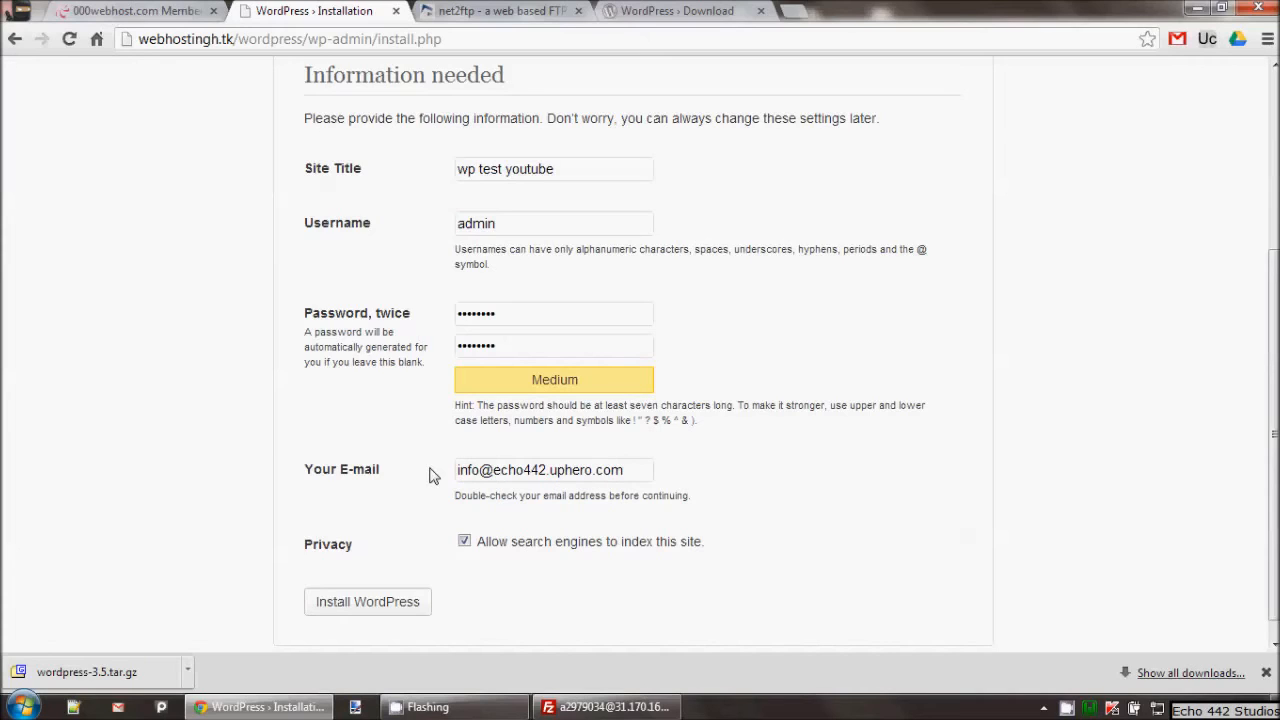
Review the admin username and password, then install WordPress.
{"action": "left_click", "coordinate": [506, 311]}
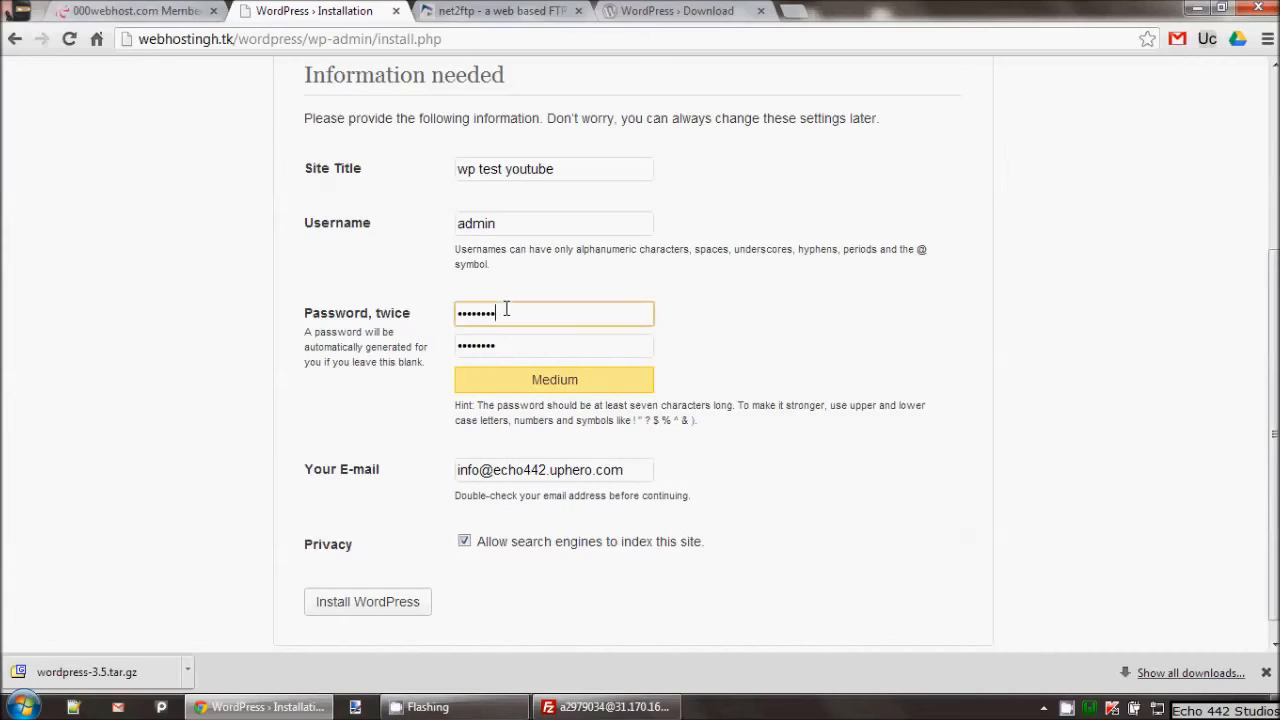
{"action": "left_click", "coordinate": [517, 224]}
{"action": "left_click", "coordinate": [387, 607]}
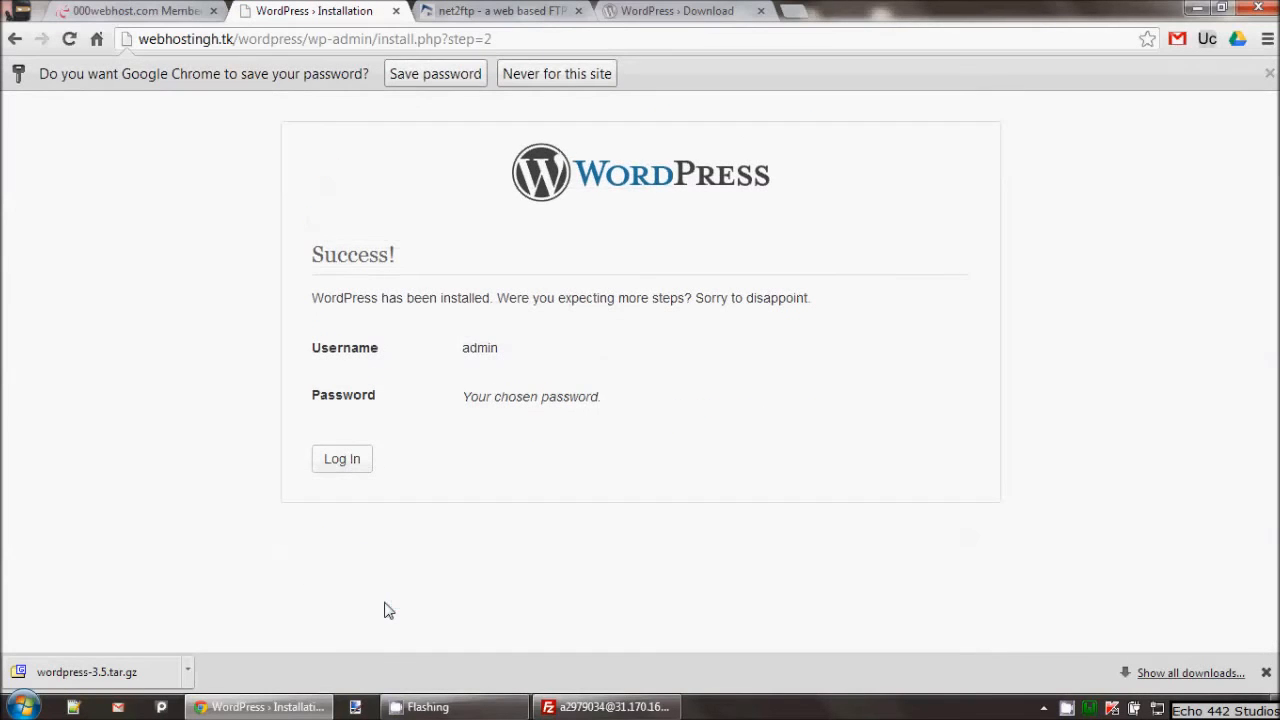
Log in with username 'admin' and the admin password.
{"action": "left_click", "coordinate": [345, 462]}
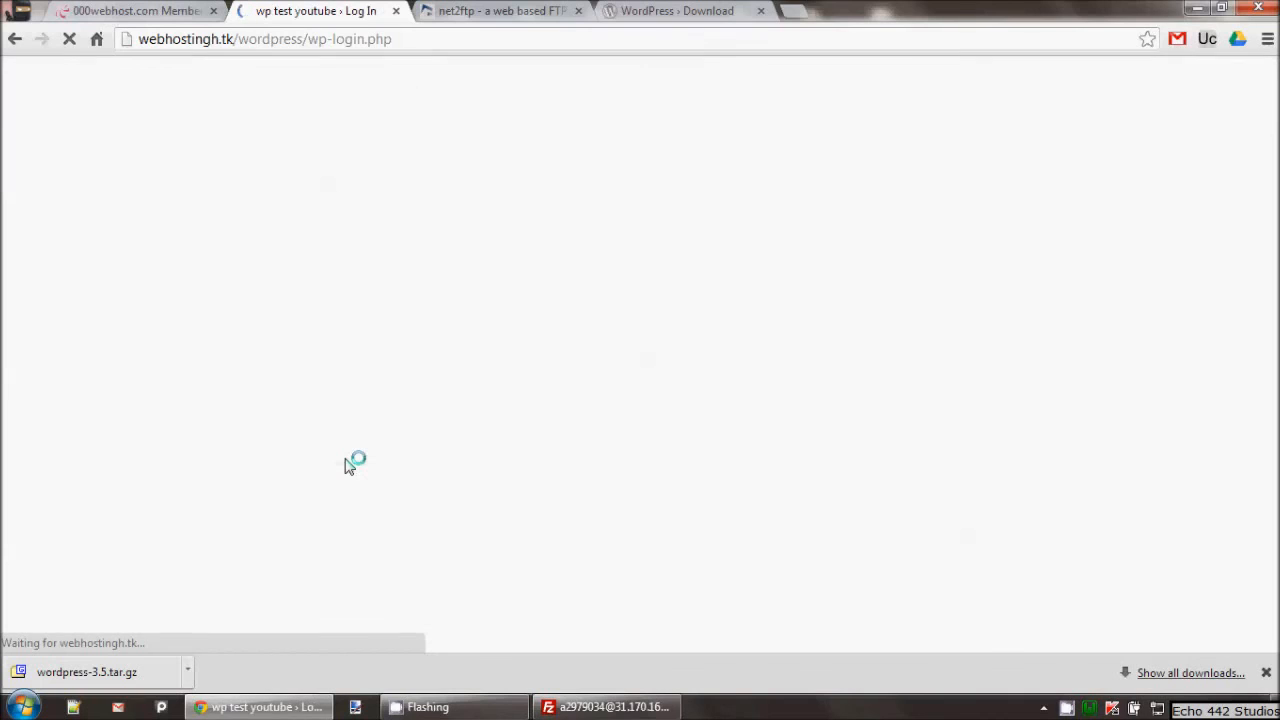
{"action": "type", "text": "admin"}
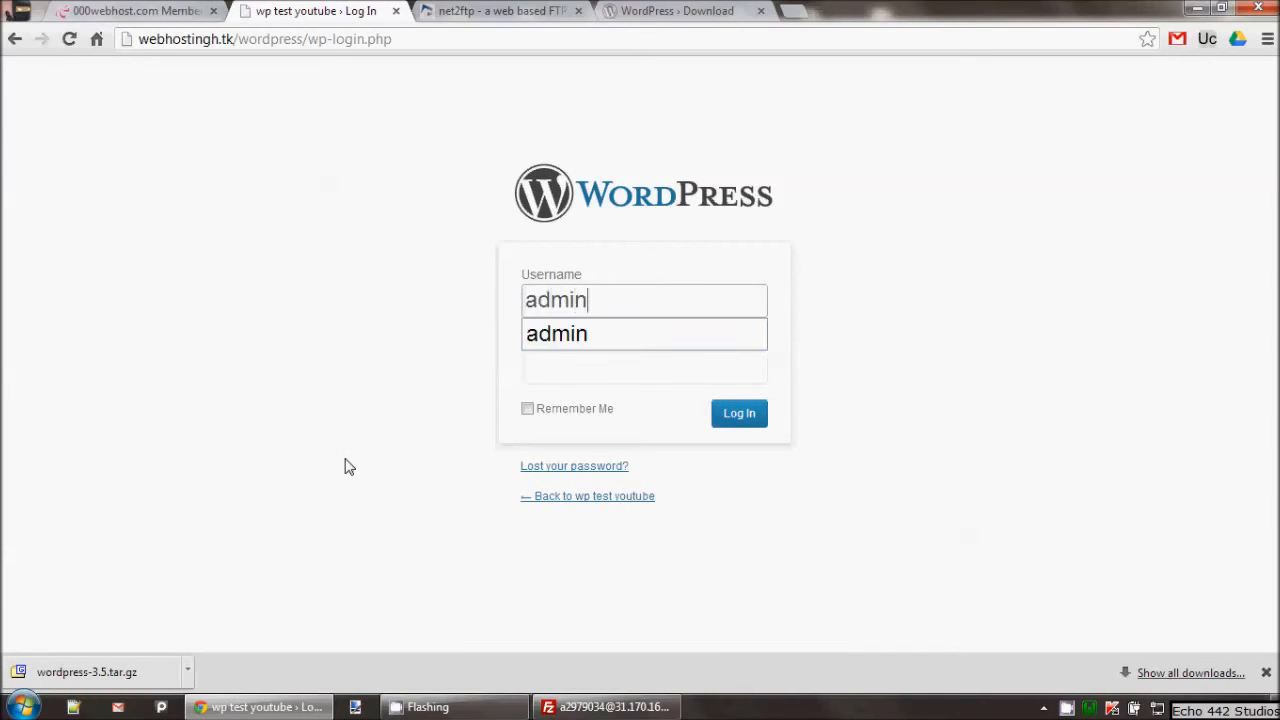
{"action": "key", "text": "Tab"}
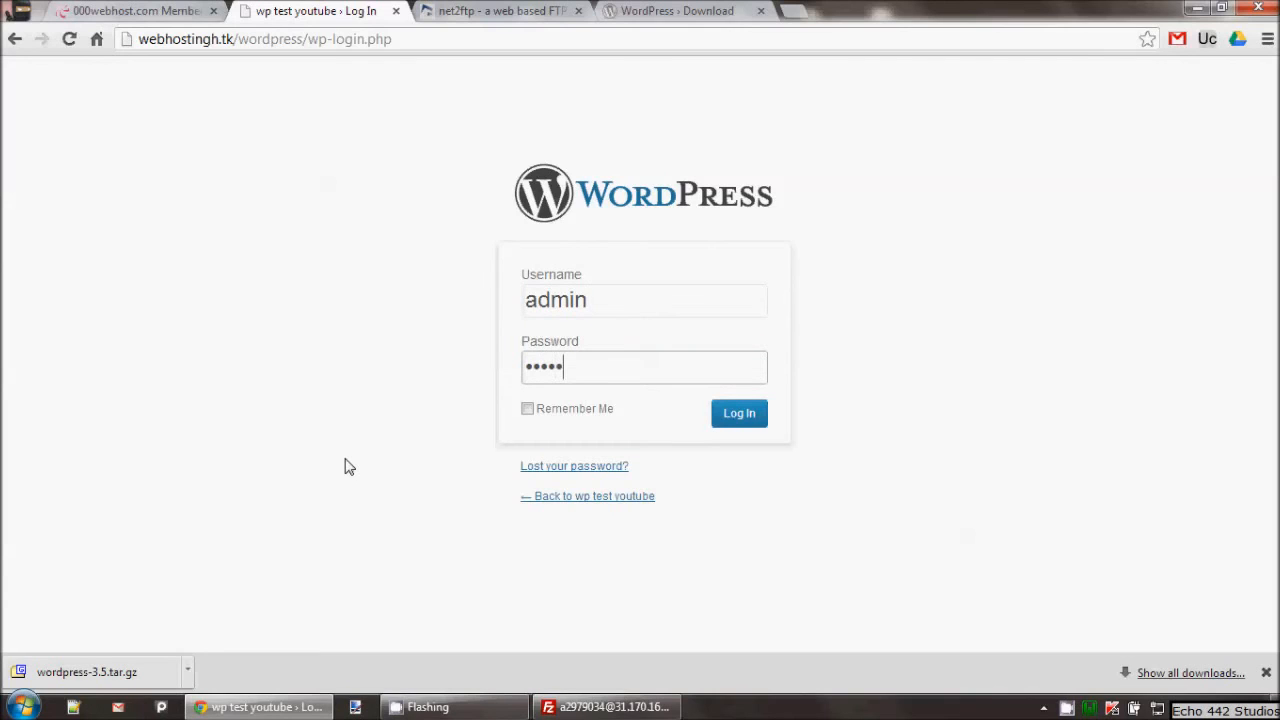
{"action": "key", "text": "Return"}
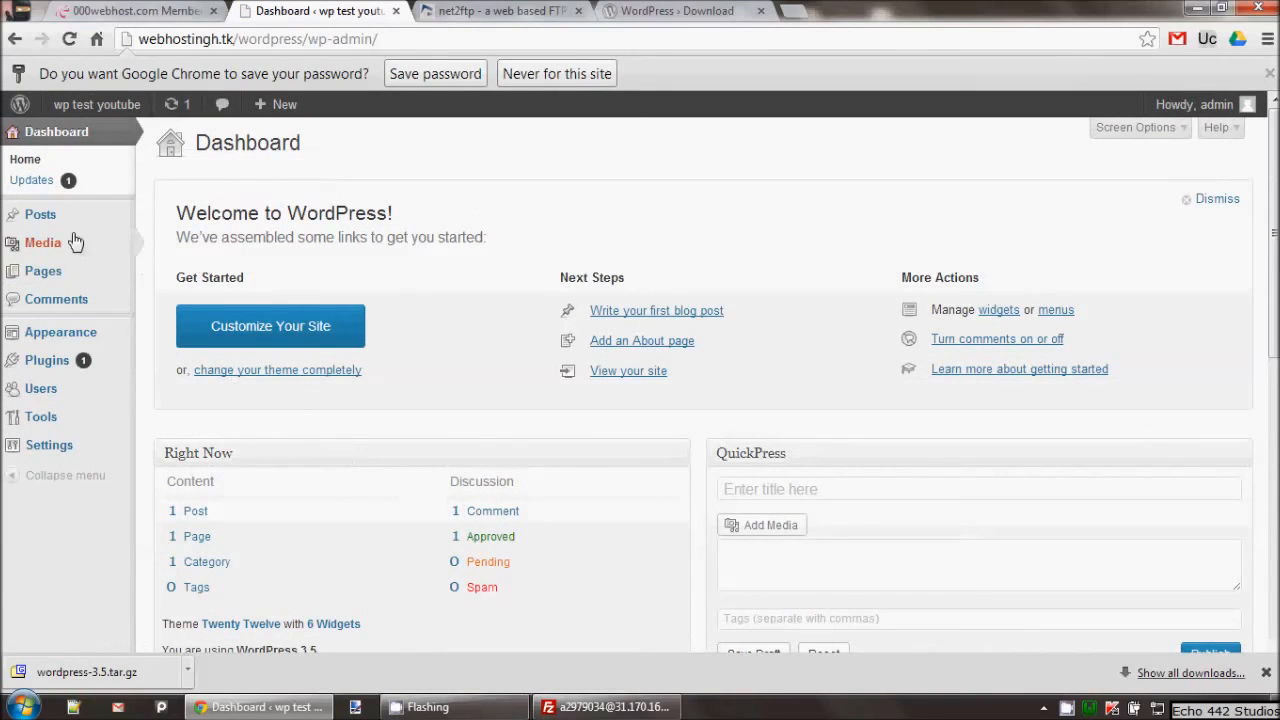
Check the Updates page, return to Dashboard home, and dismiss the Welcome panel.
{"action": "left_click", "coordinate": [53, 187]}
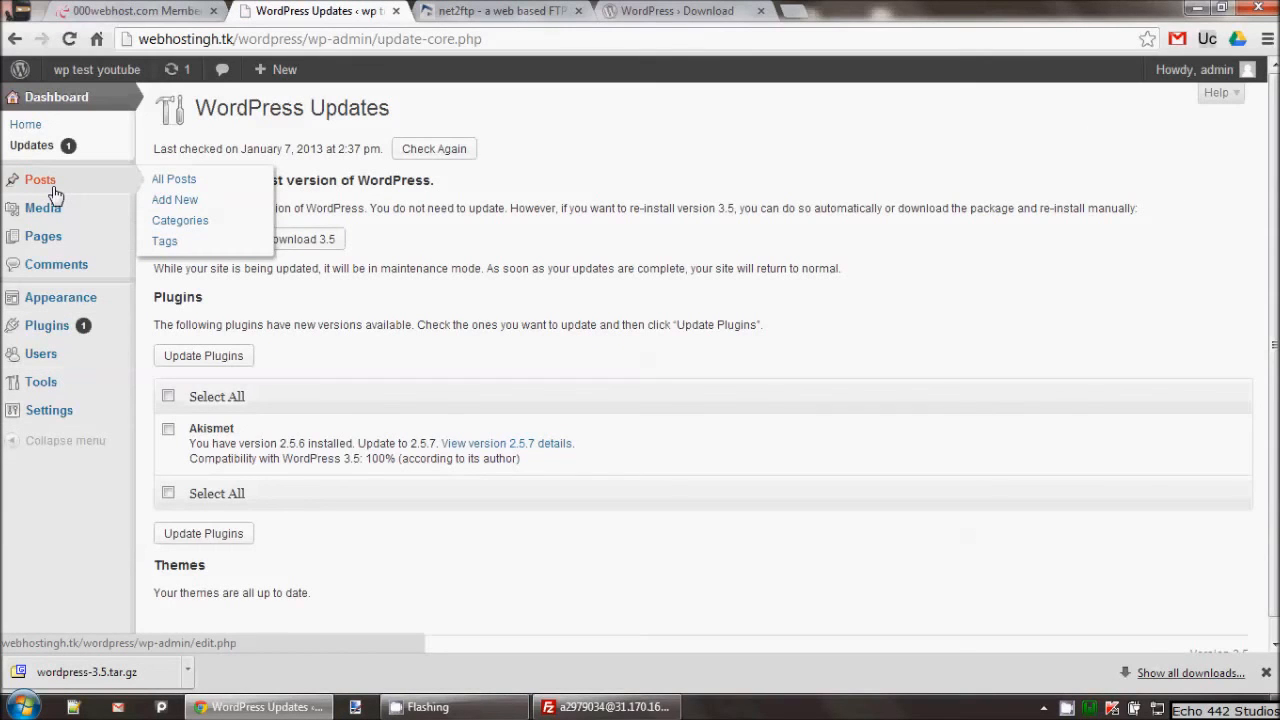
{"action": "left_click", "coordinate": [36, 137]}
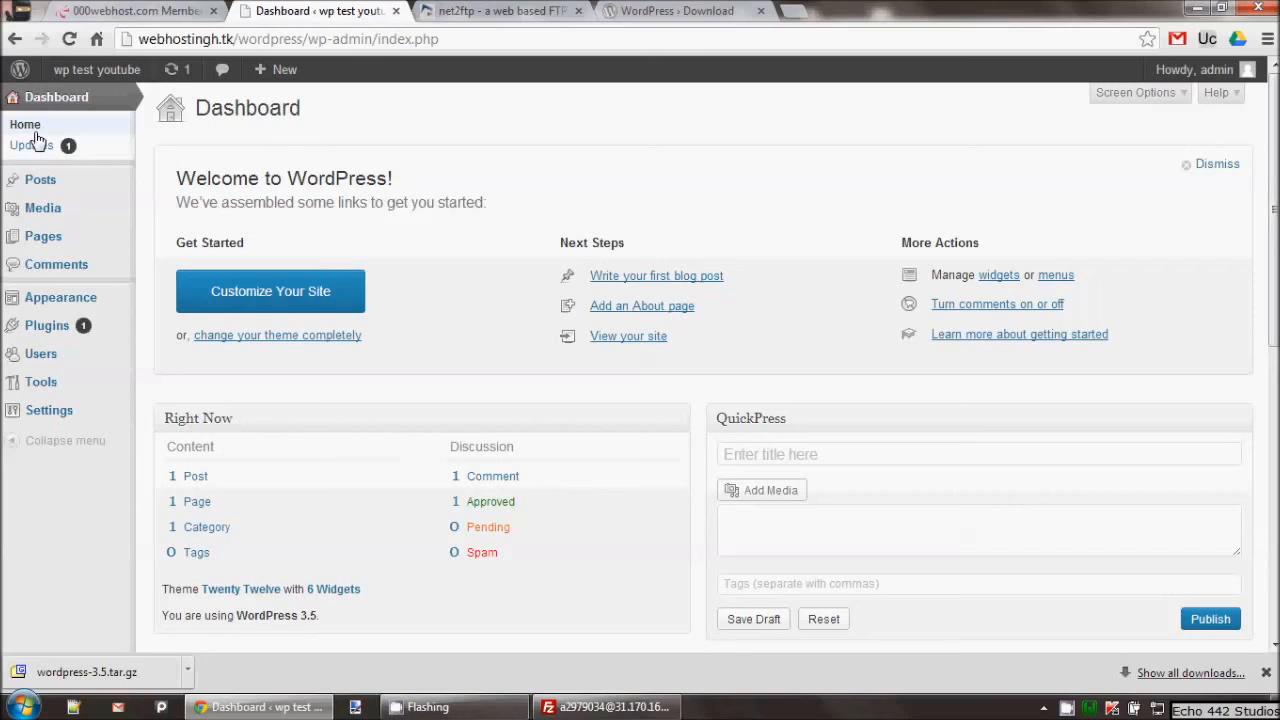
{"action": "left_click", "coordinate": [1222, 166]}
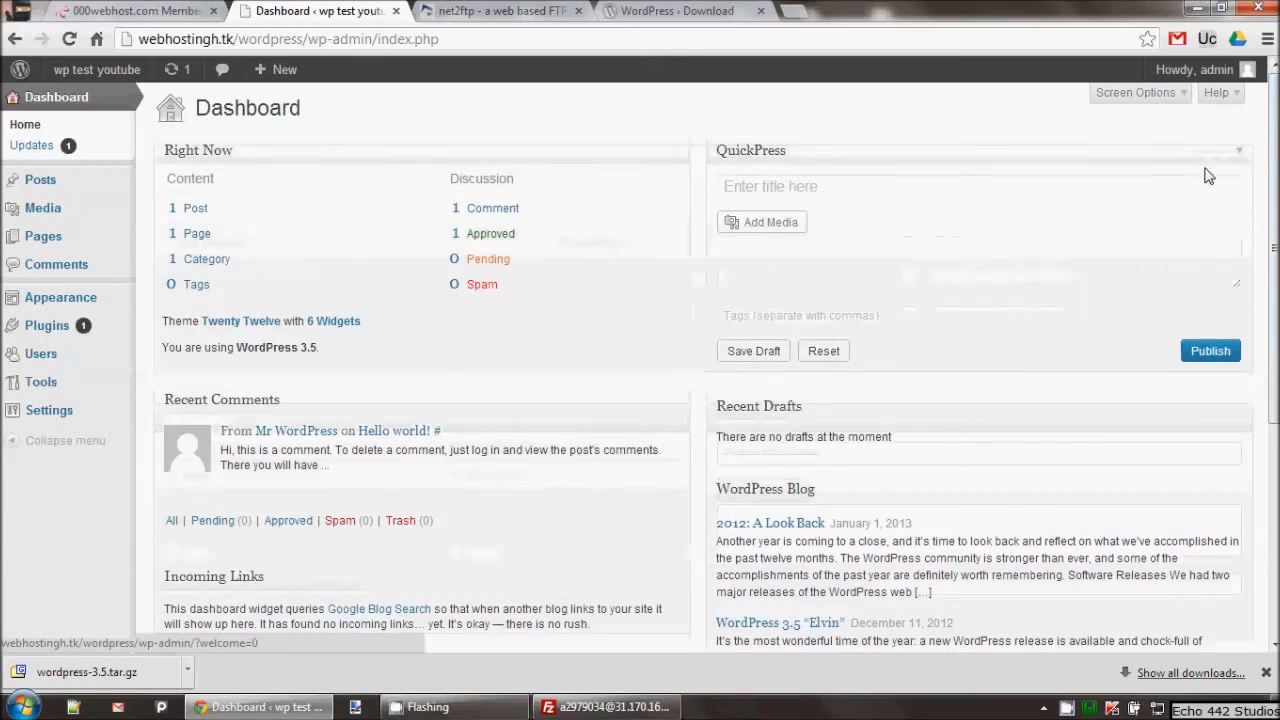
{"action": "mouse_move", "coordinate": [97, 72]}
{"action": "right_click", "coordinate": [88, 101]}
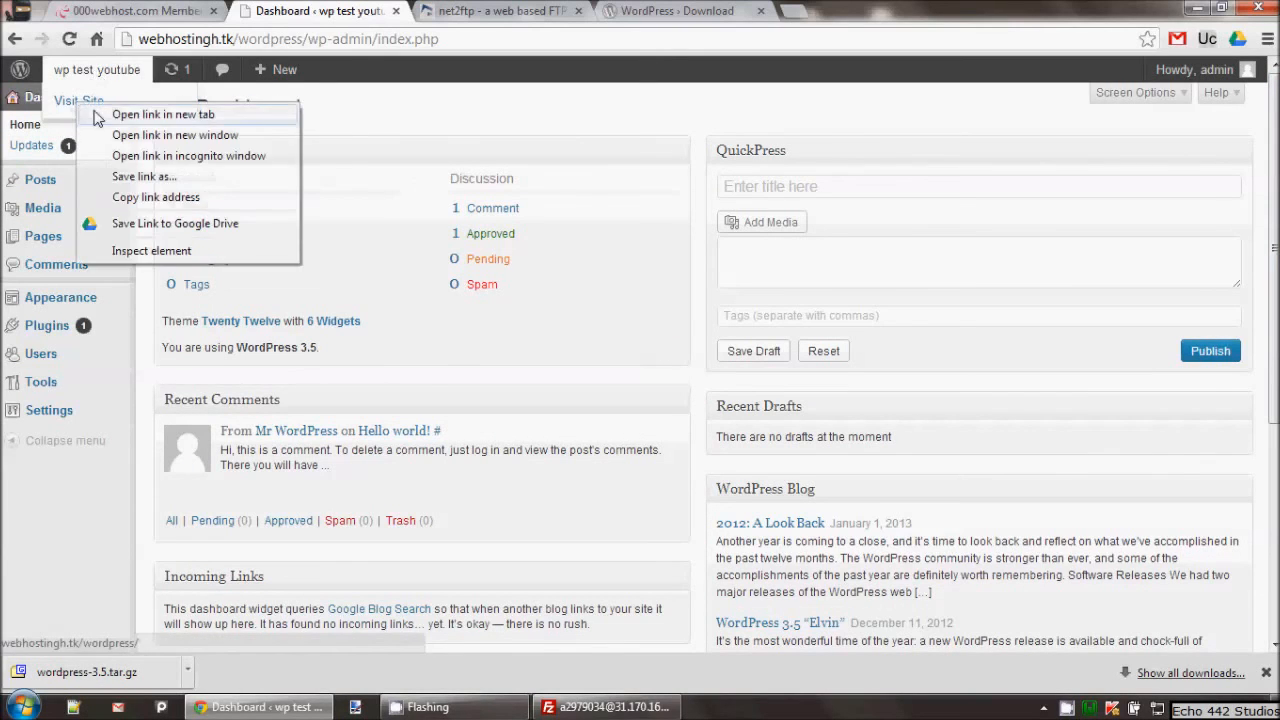
{"action": "left_click", "coordinate": [150, 111]}
{"action": "left_click", "coordinate": [440, 10]}
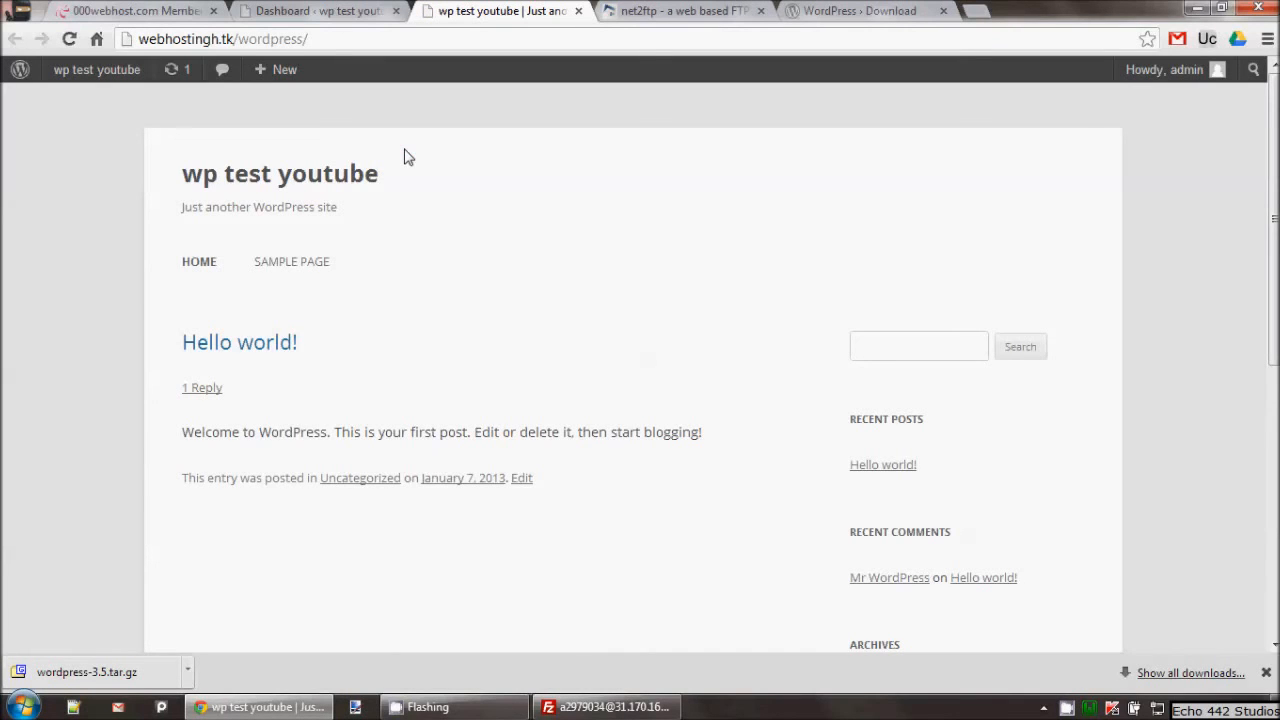
{"action": "scroll", "coordinate": [449, 309], "scroll_direction": "down", "scroll_amount": 5}
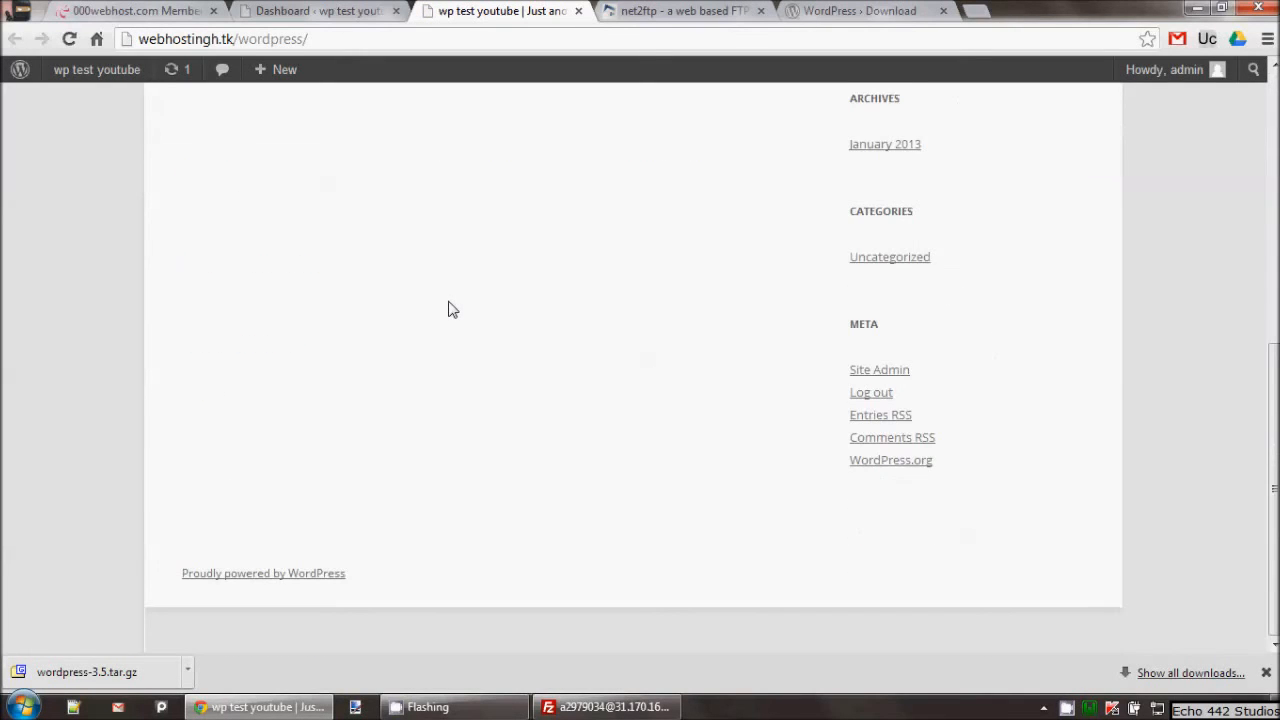
{"action": "scroll", "coordinate": [449, 309], "scroll_direction": "up", "scroll_amount": 5}
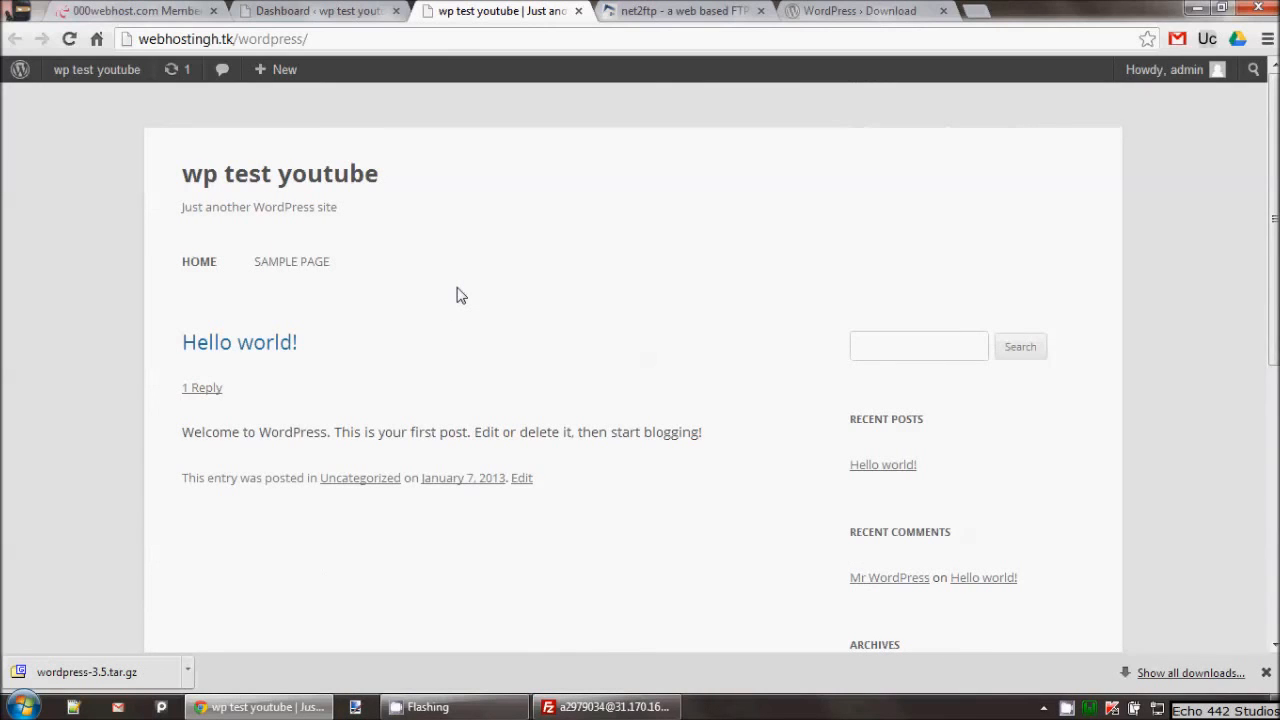
{"action": "middle_click", "coordinate": [460, 8]}
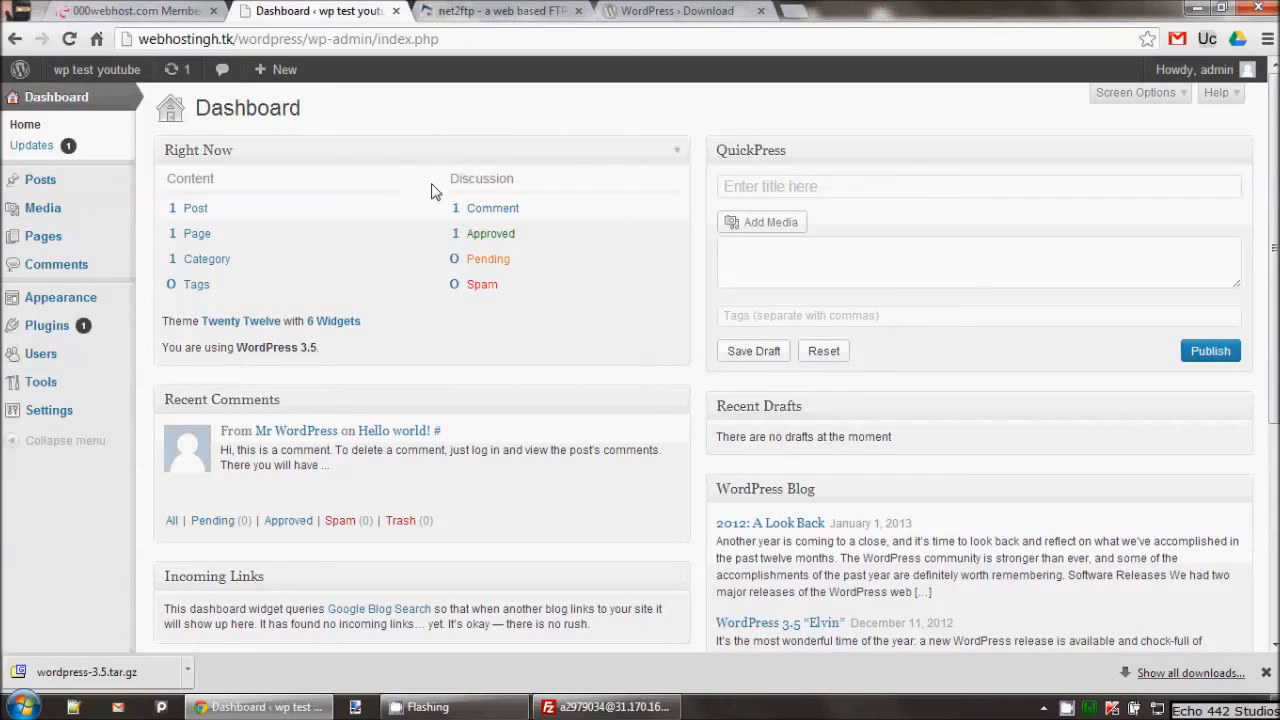